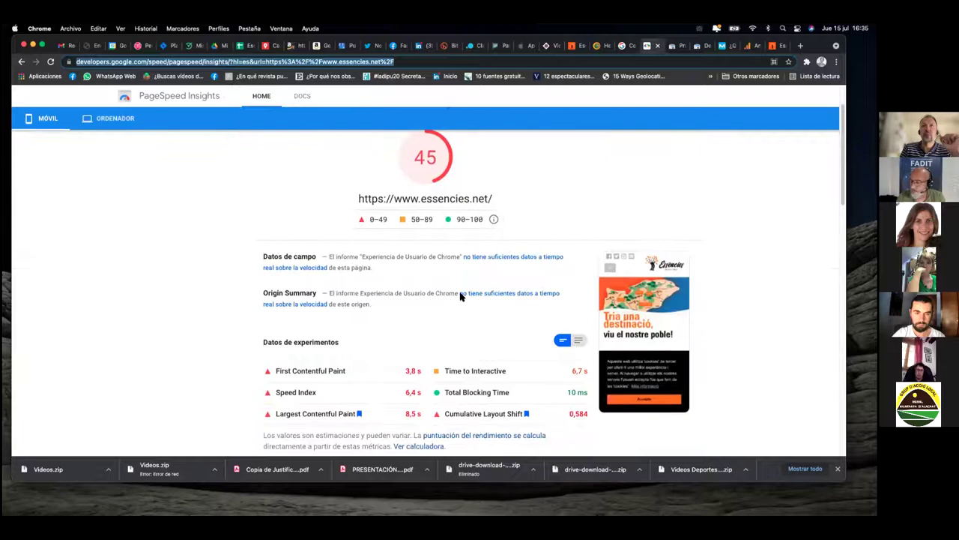
- View the resource treemap ('Ver gráfico de rectángulos') for essencies.net, then close the Treemap tab
scroll(460, 296, down, 2)
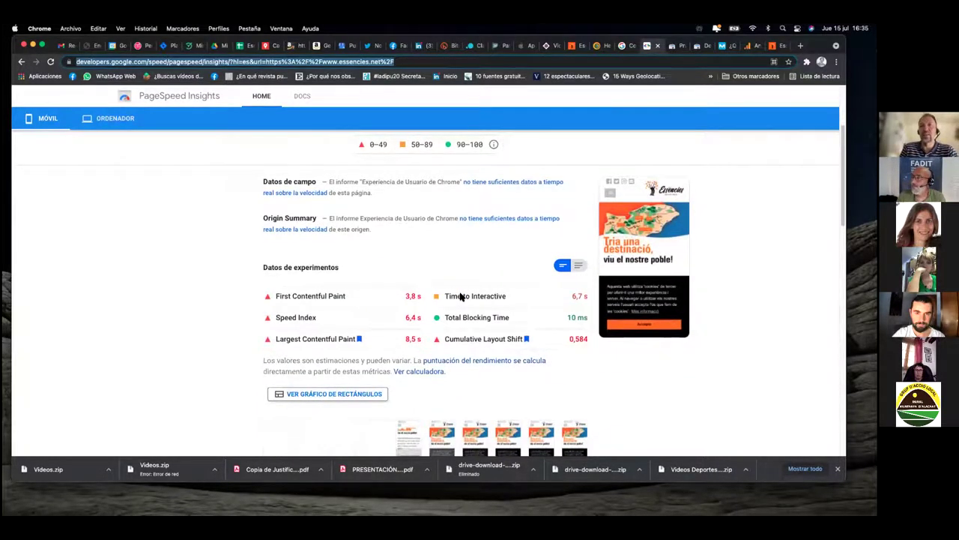
scroll(460, 296, down, 4)
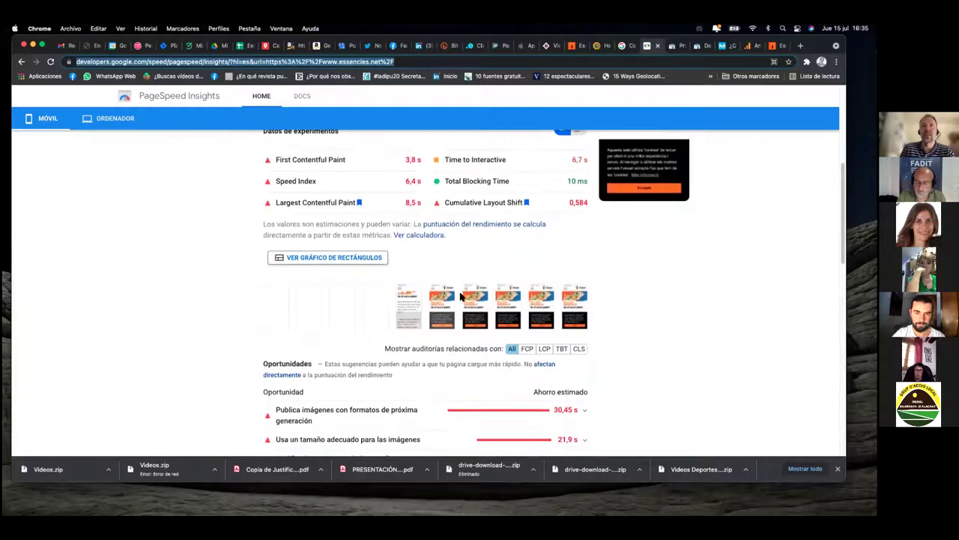
click(332, 257)
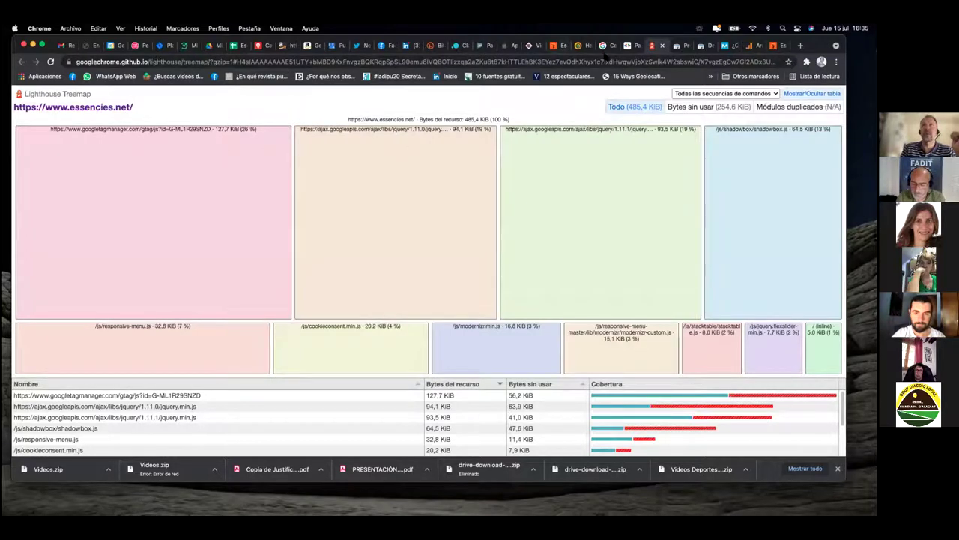
click(662, 46)
- Back at the top of the report, go to the Essencies tab and select its full URL
scroll(490, 220, down, 5)
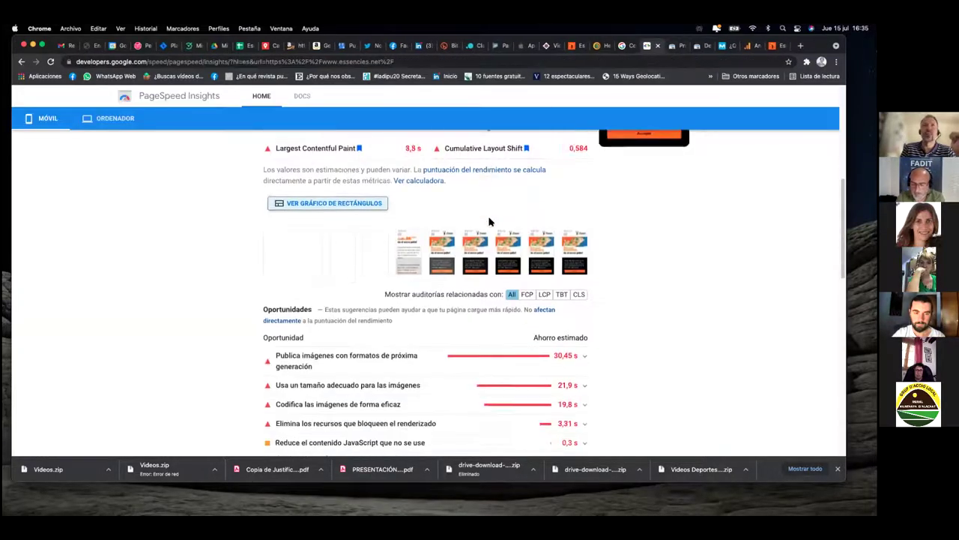
scroll(484, 293, up, 4)
scroll(483, 293, up, 4)
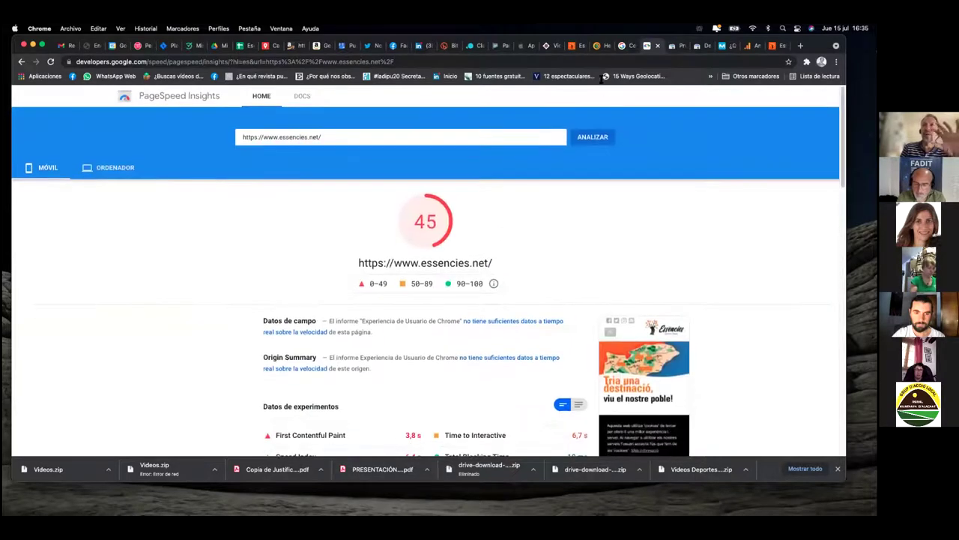
click(776, 46)
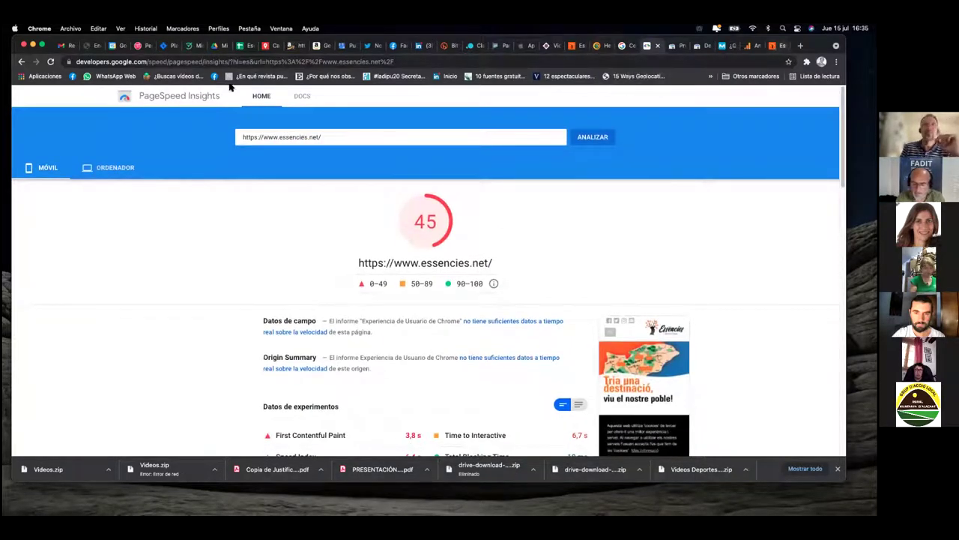
click(171, 62)
key(super+c)
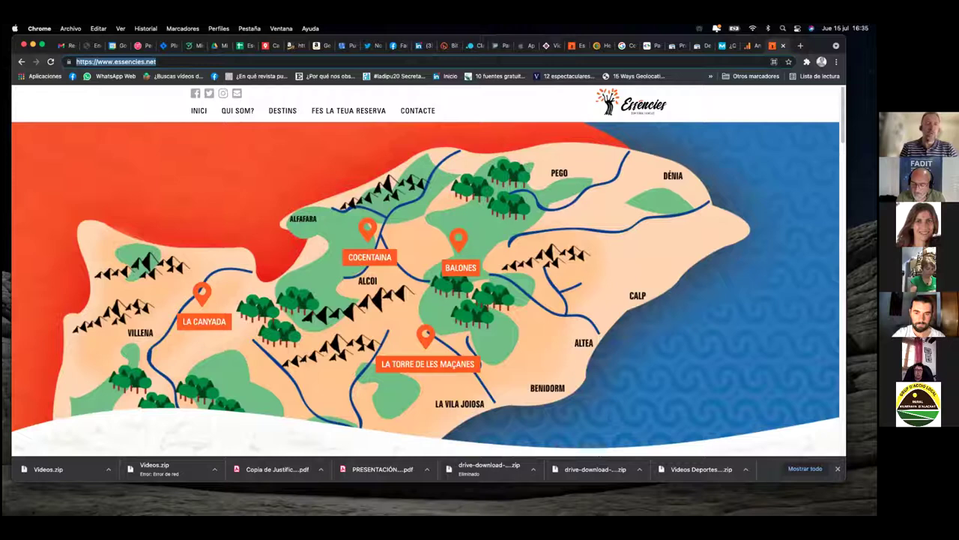
- Paste the essencies.net URL into MetricSpot, run the analysis, and copy the sign-up page address
click(599, 46)
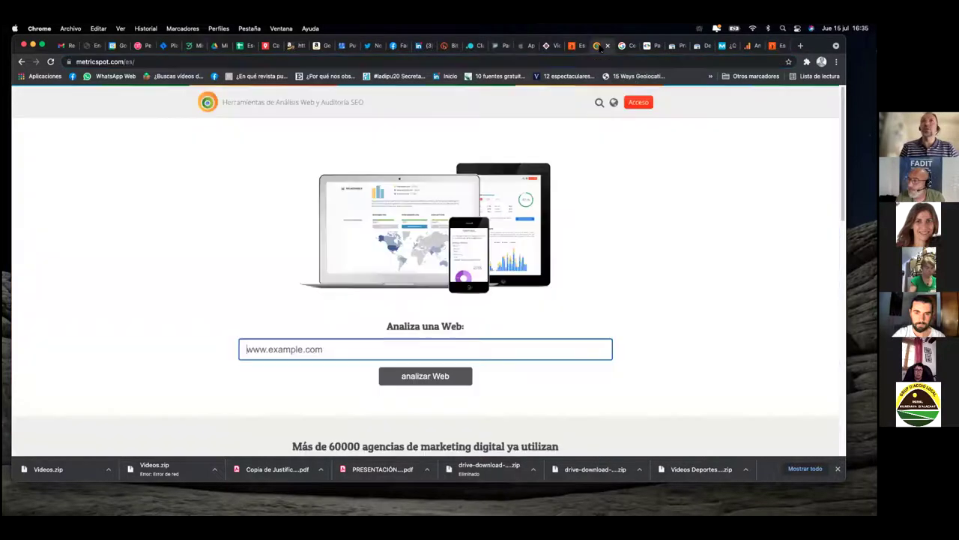
key(super+v)
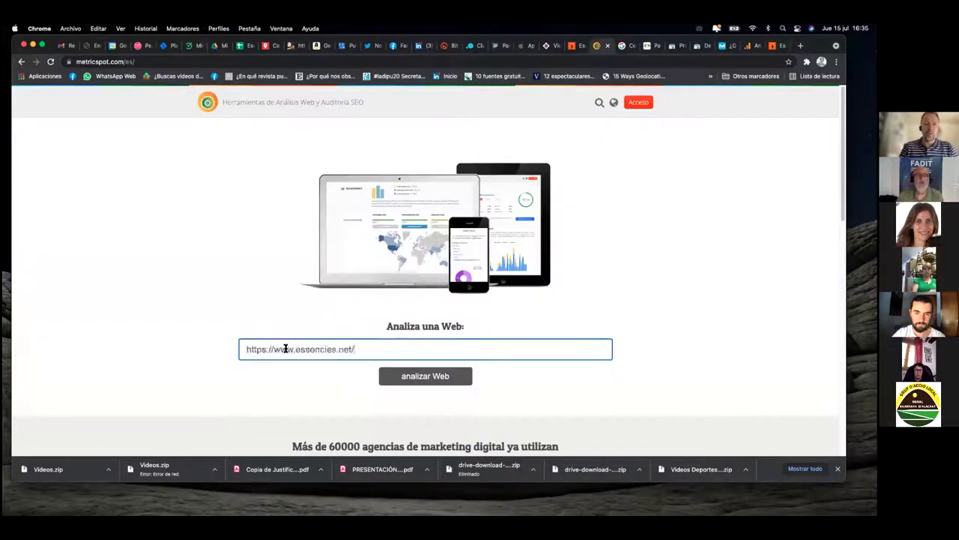
click(439, 374)
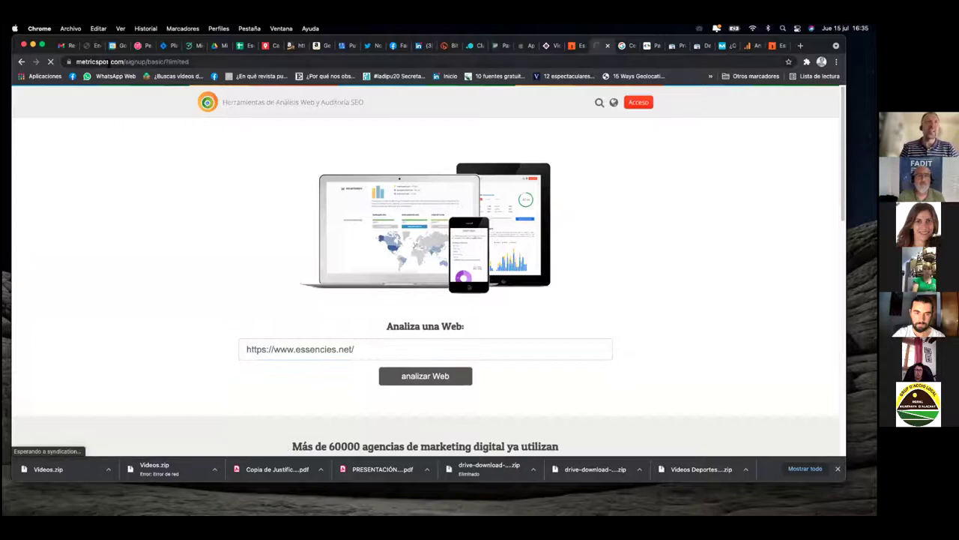
click(107, 63)
key(super+c)
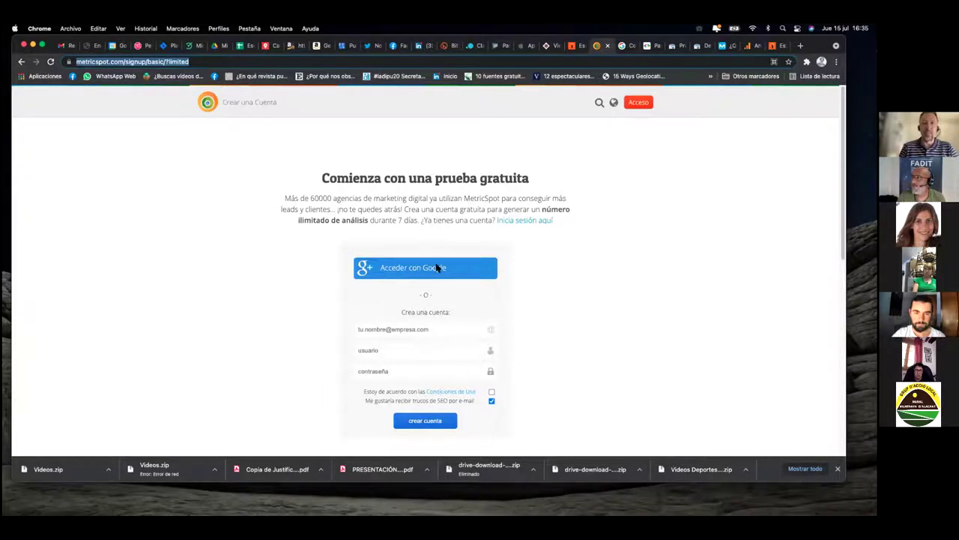
- Start signing up with 'Acceder con Google' and pick a Google account
click(244, 293)
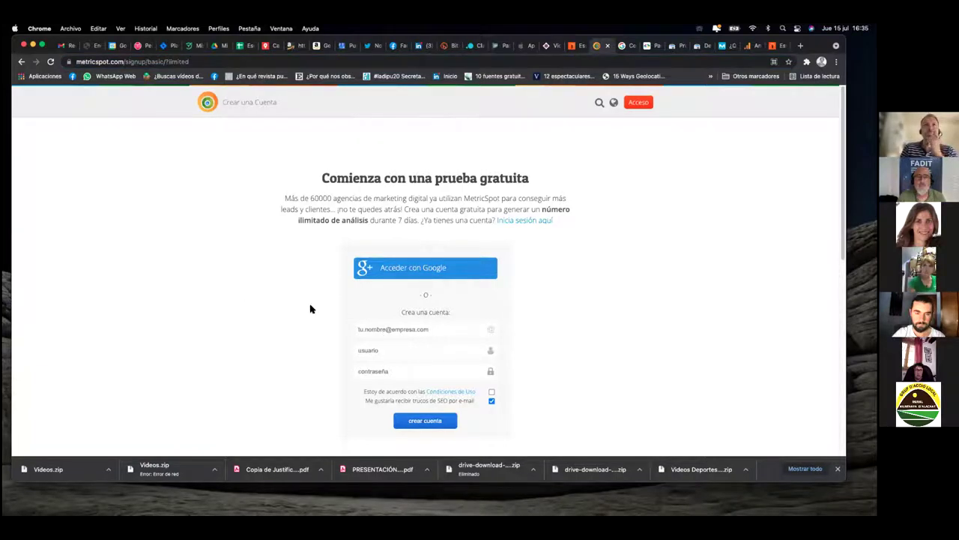
scroll(641, 247, down, 5)
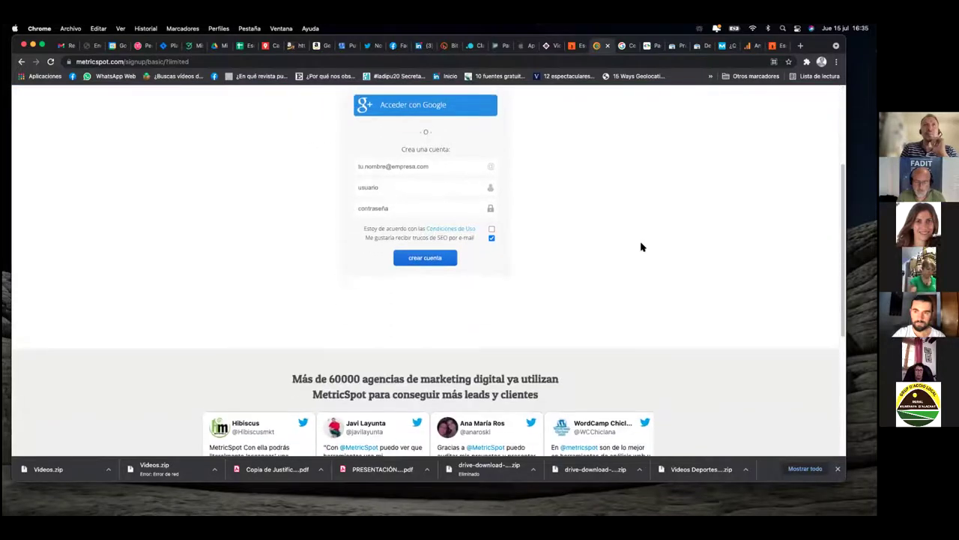
scroll(641, 247, up, 5)
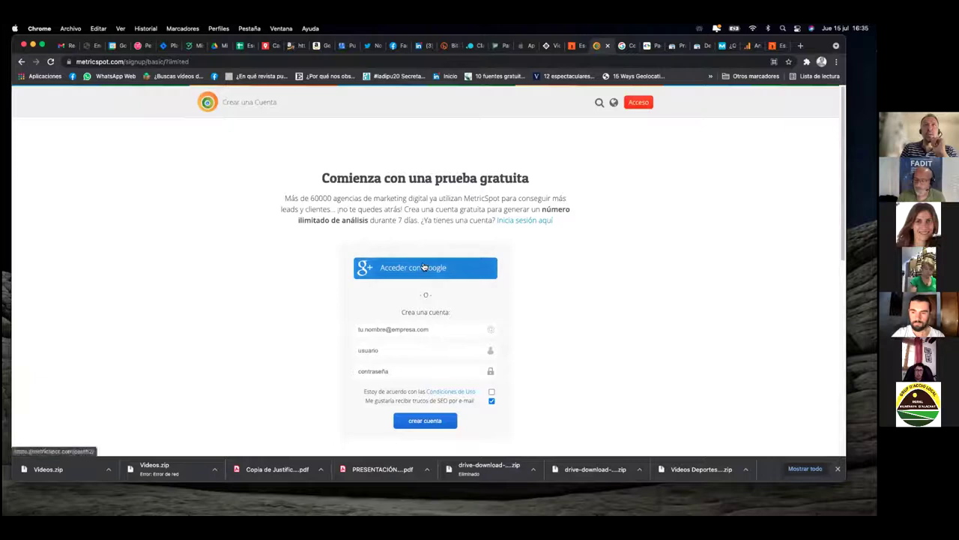
click(423, 267)
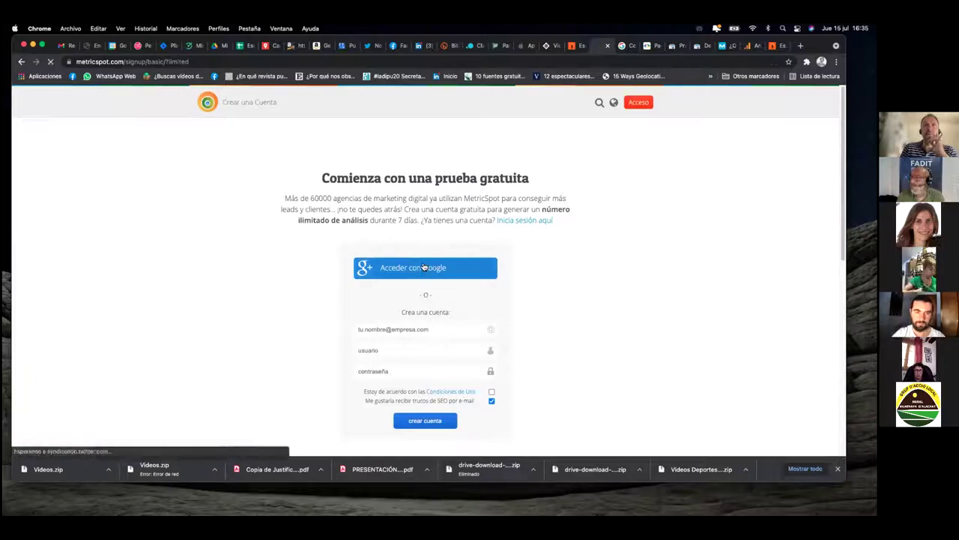
click(400, 198)
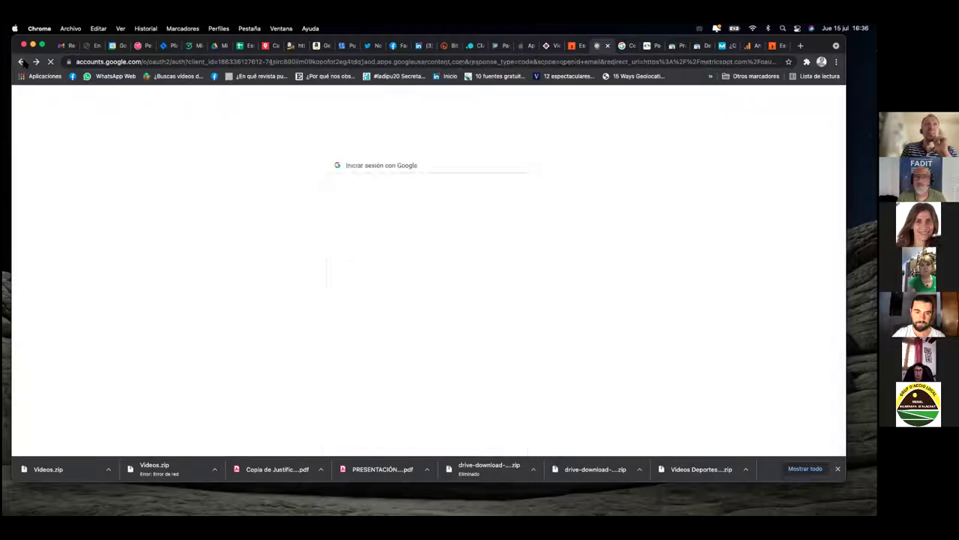
- Abandon the Google sign-in after viewing the developer information, returning to the Google search results
click(21, 62)
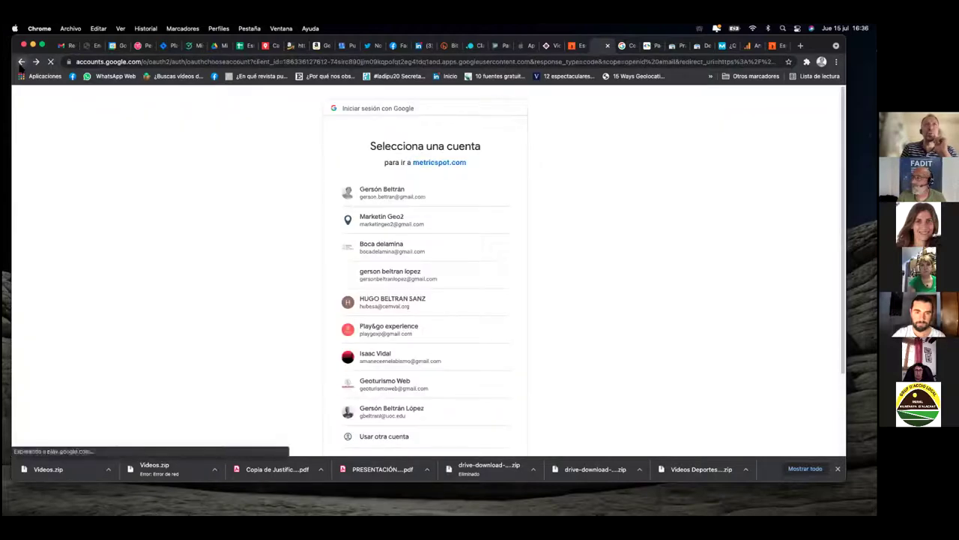
click(445, 167)
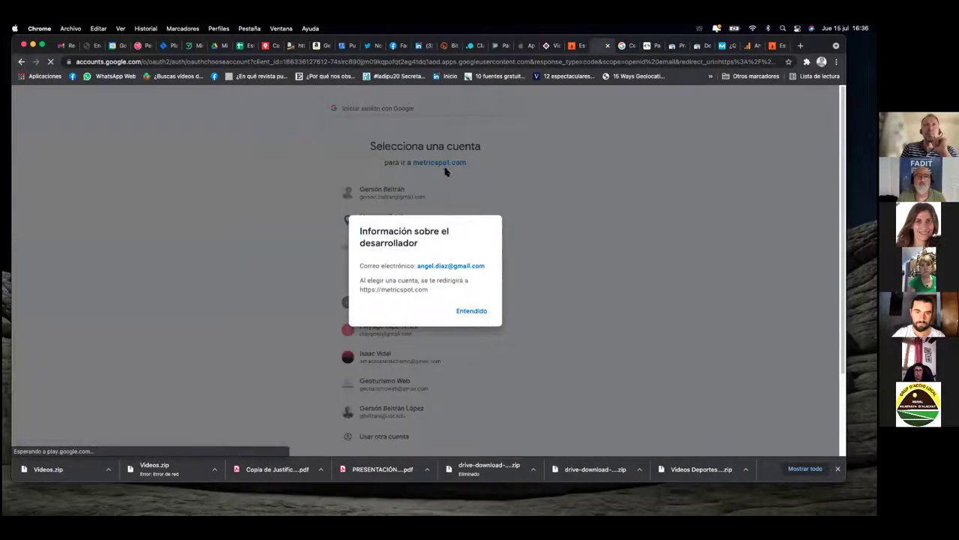
click(468, 312)
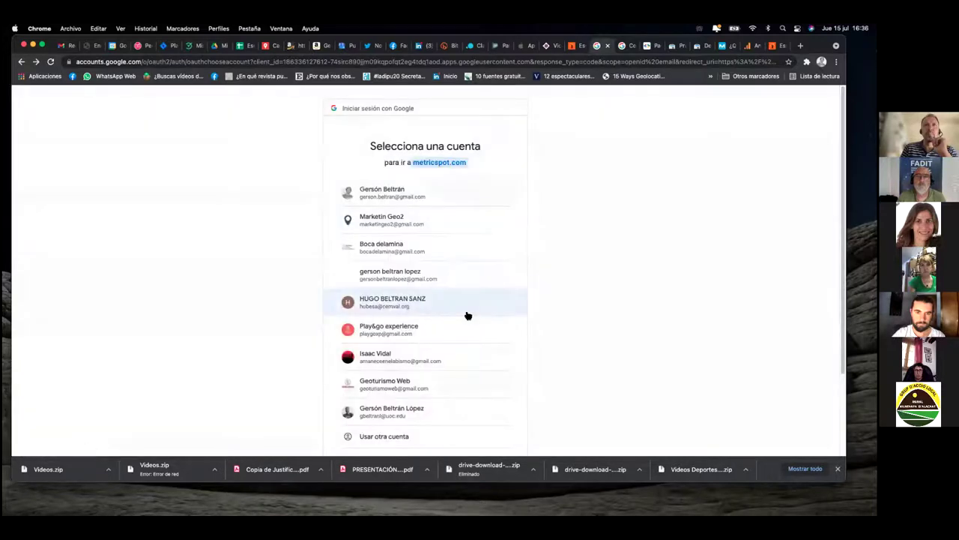
click(21, 62)
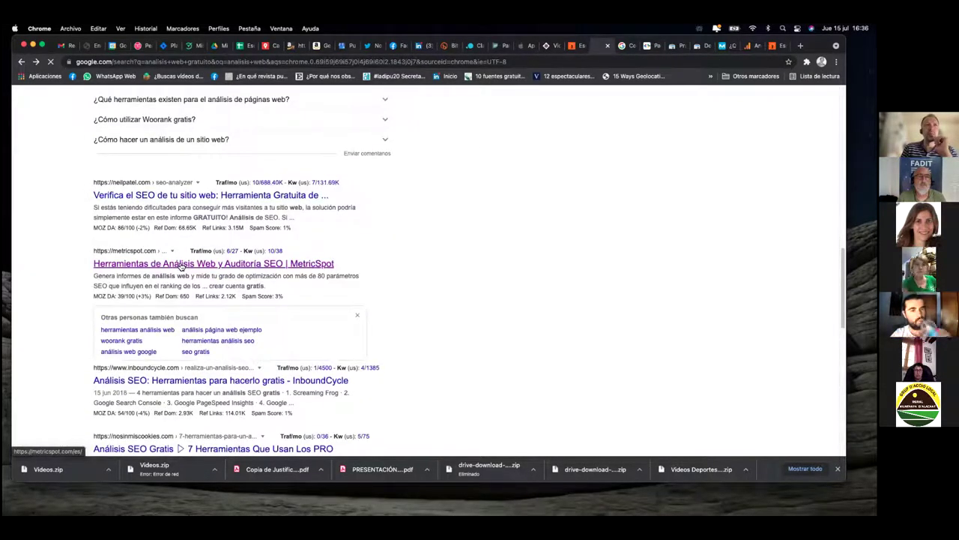
- Open MetricSpot from the results, replace the wrong pasted address with essencies.net, and run the analysis
click(204, 266)
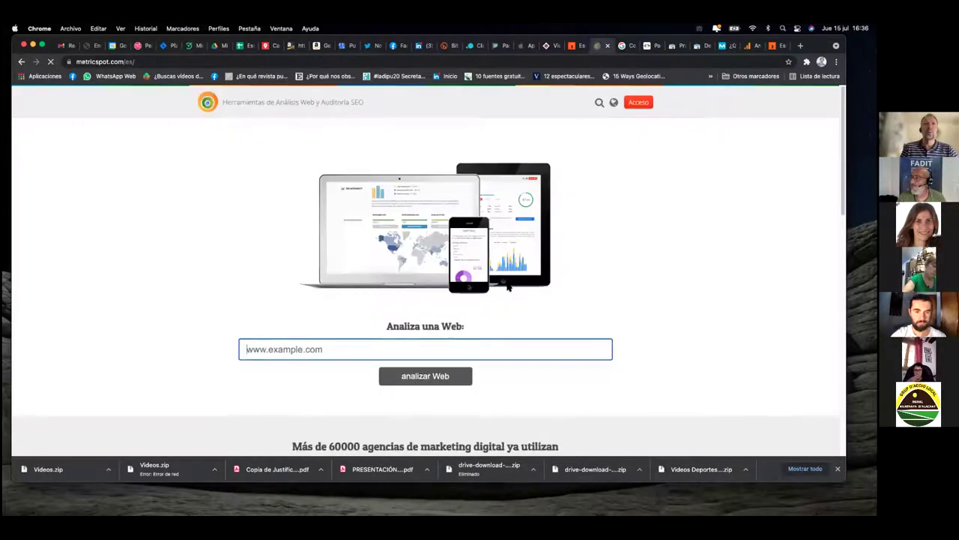
key(super+v)
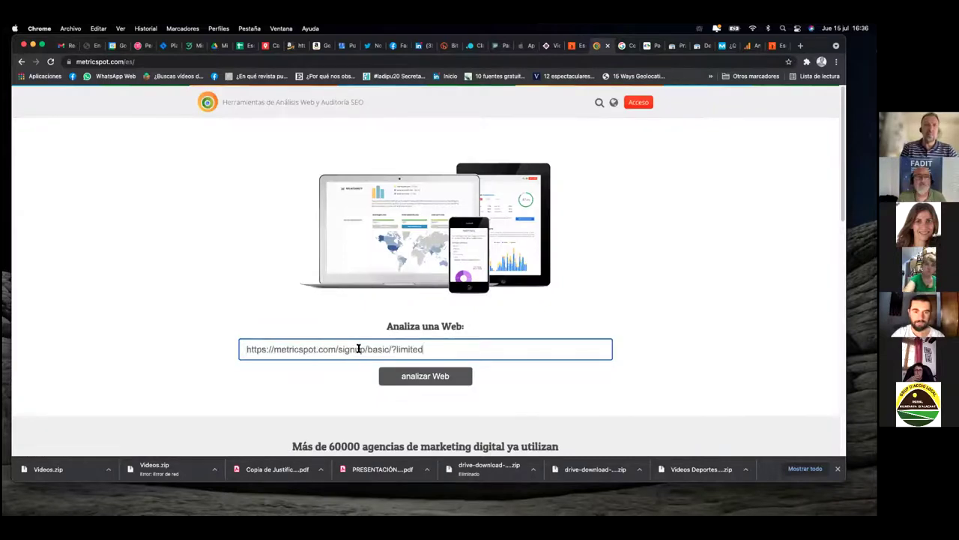
key(super+a)
key(BackSpace)
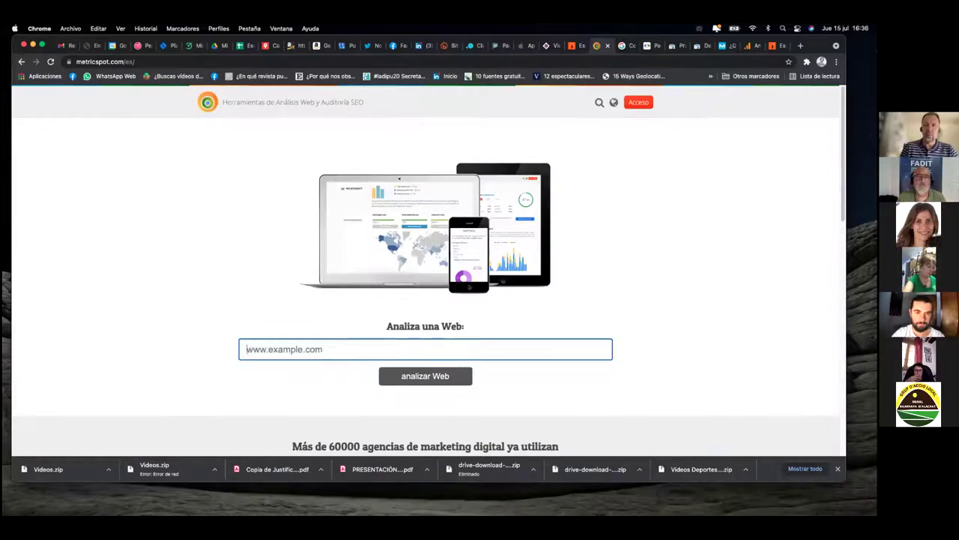
click(773, 46)
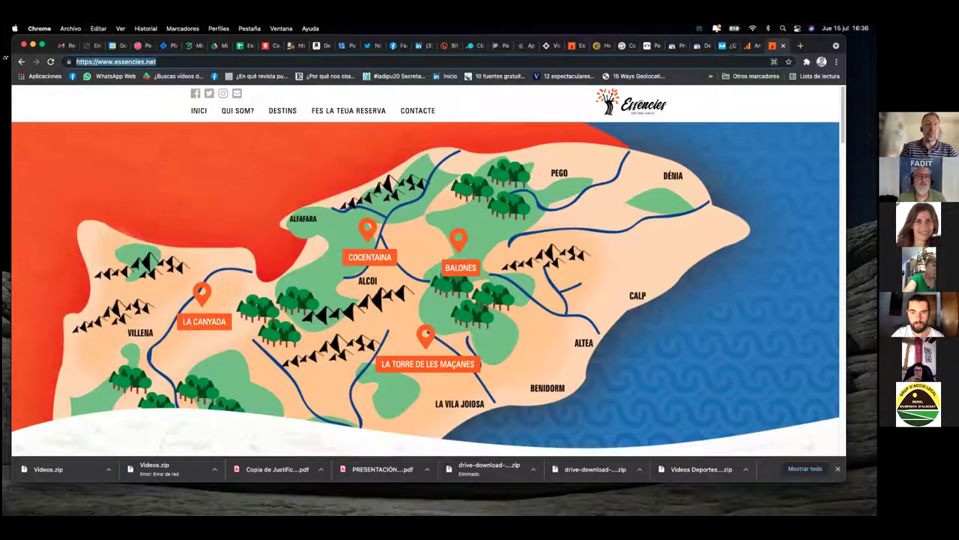
click(597, 46)
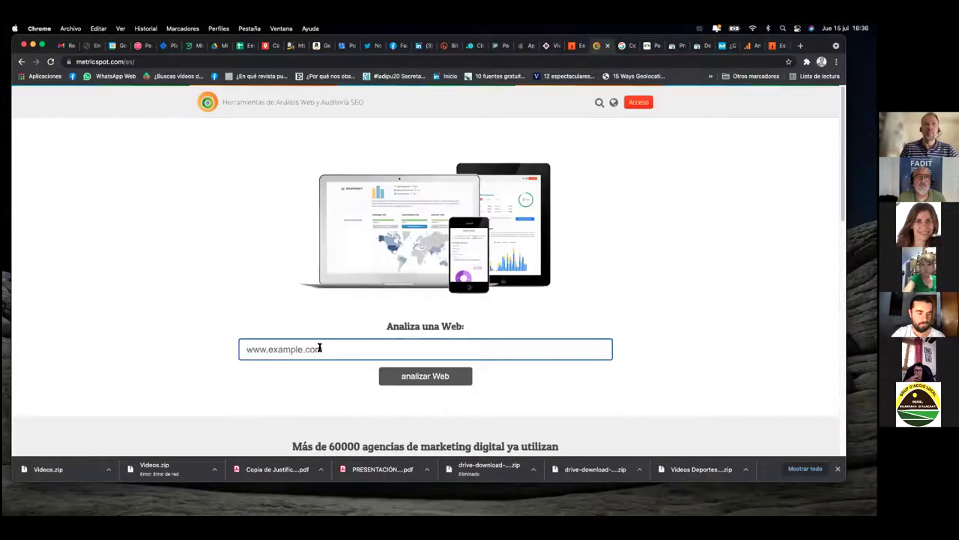
key(super+v)
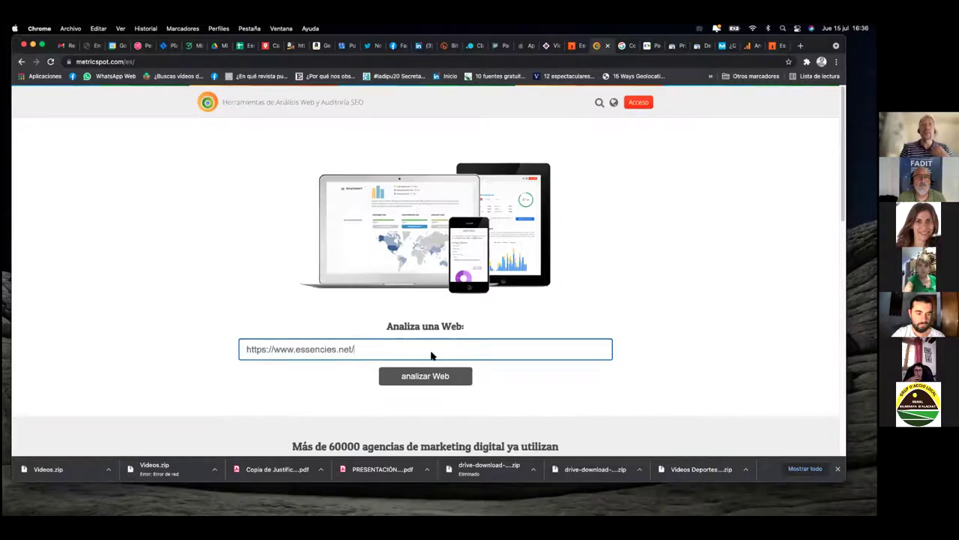
click(425, 380)
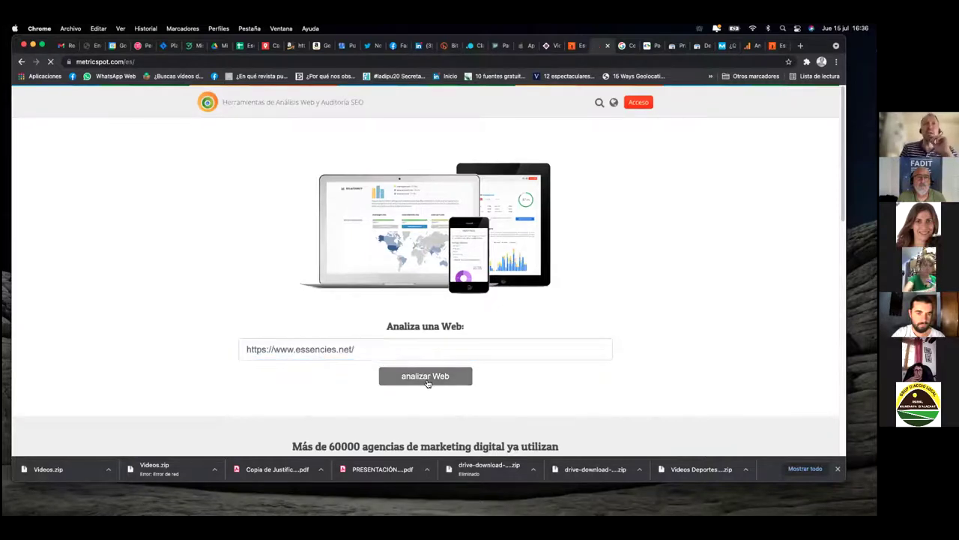
- Sign in to MetricSpot with the chosen Google account
scroll(216, 352, down, 2)
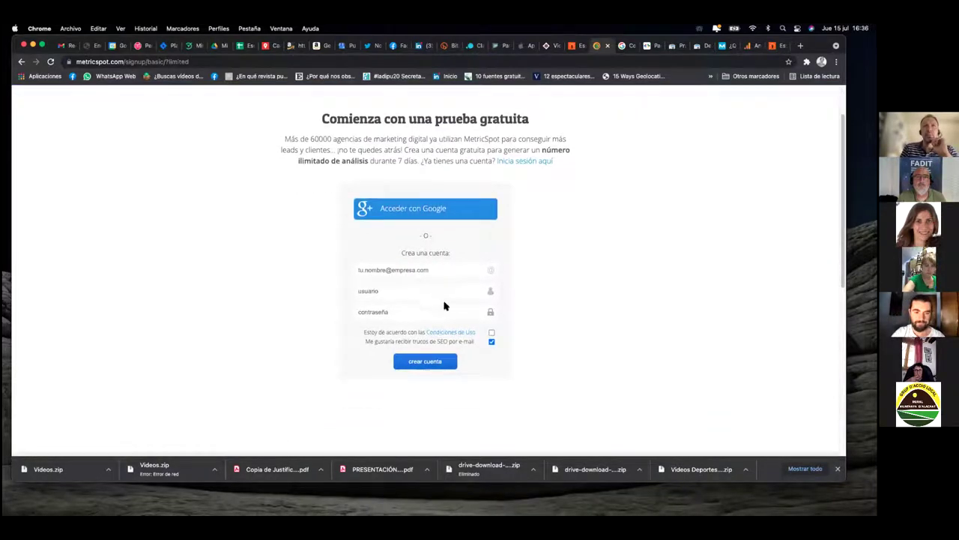
click(432, 217)
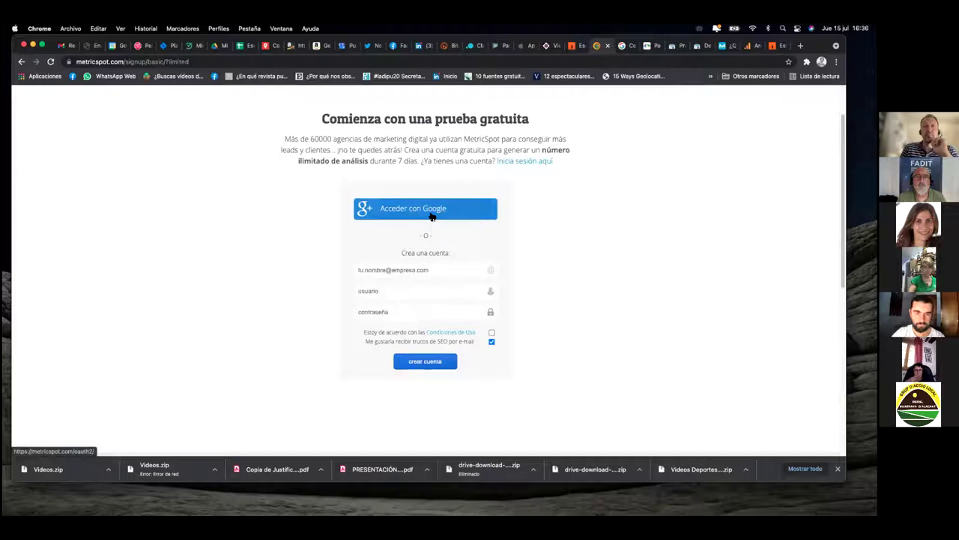
click(408, 197)
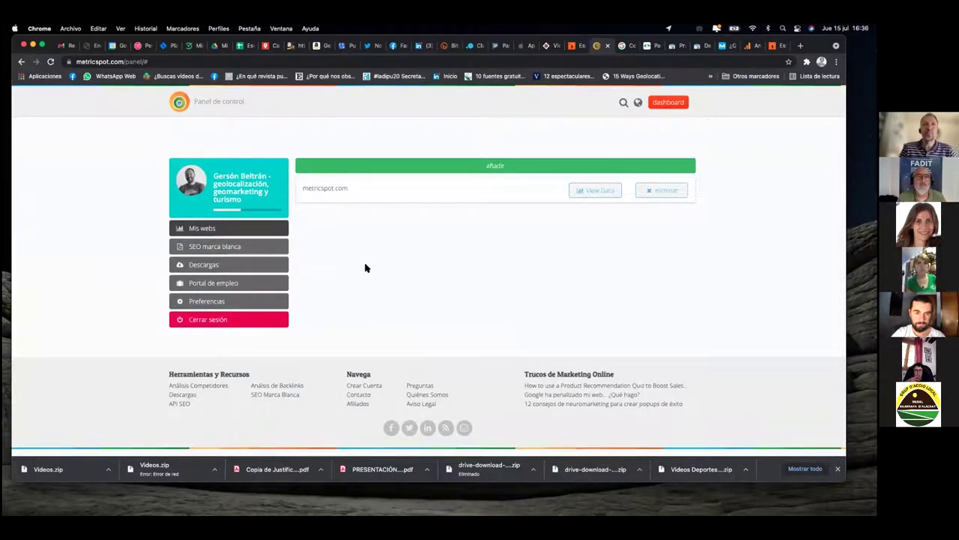
click(200, 231)
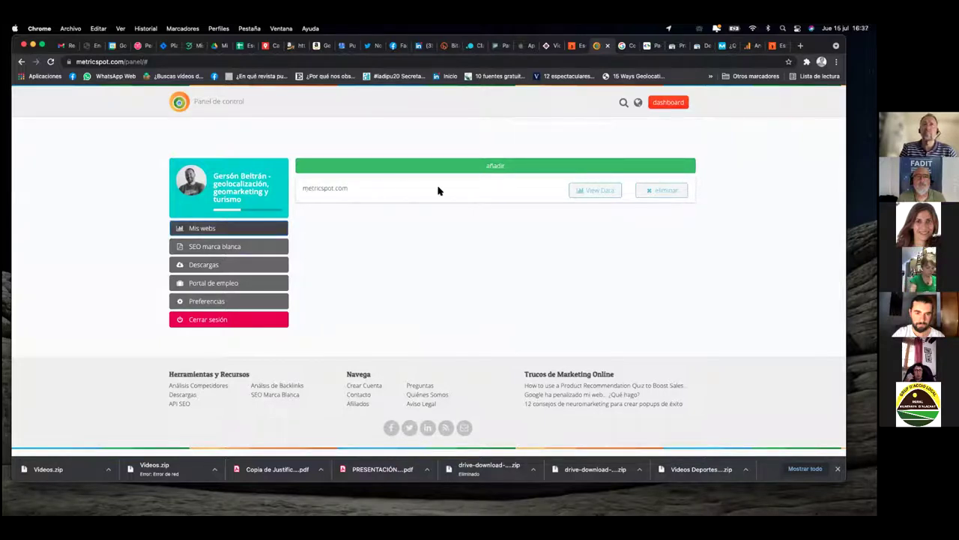
click(492, 167)
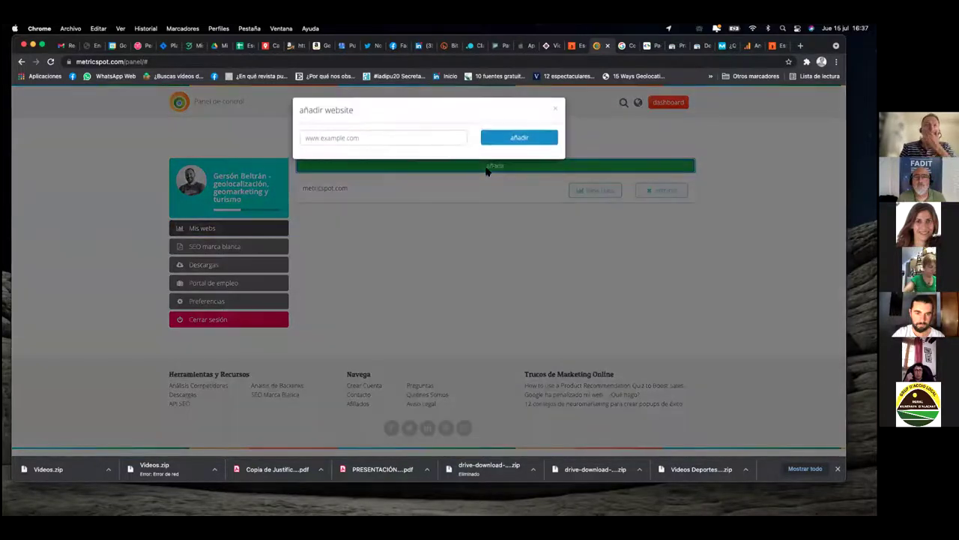
click(362, 140)
key(super+v)
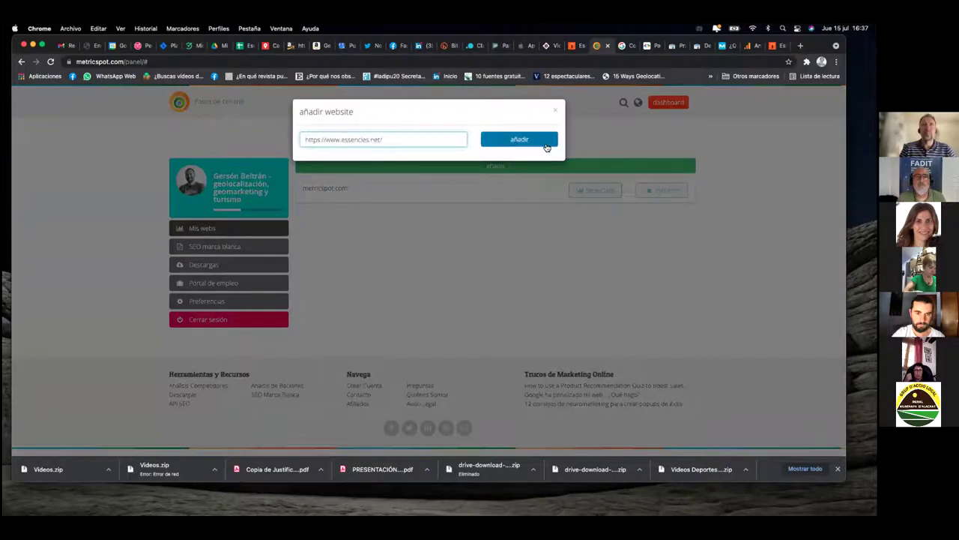
click(520, 141)
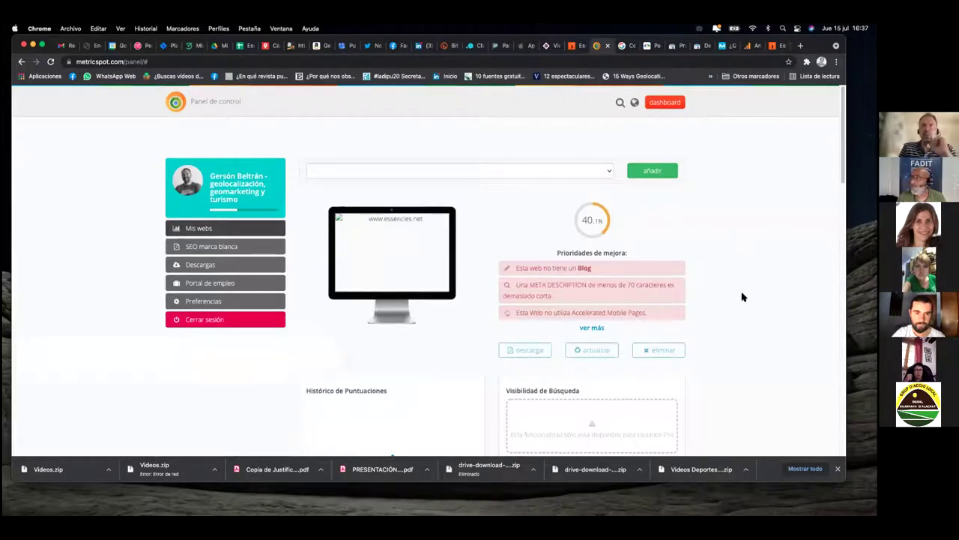
- Expand and read through the full list of improvement recommendations for essencies.net
scroll(742, 297, down, 3)
scroll(742, 296, up, 3)
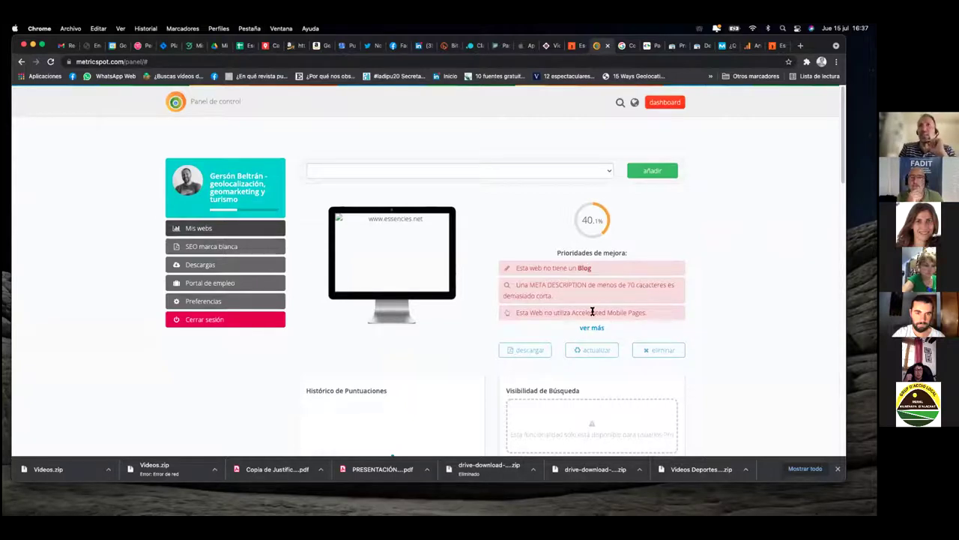
scroll(608, 301, down, 1)
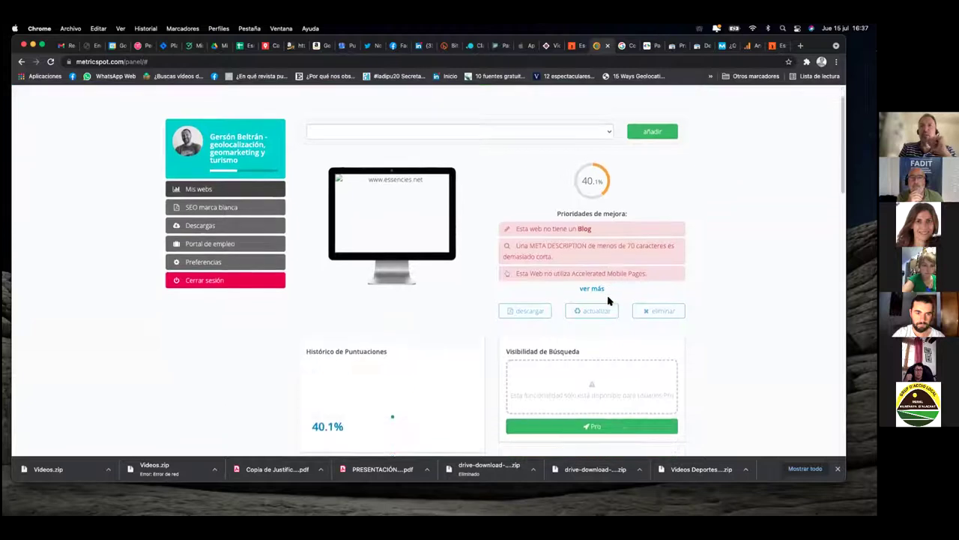
click(589, 291)
scroll(590, 289, up, 2)
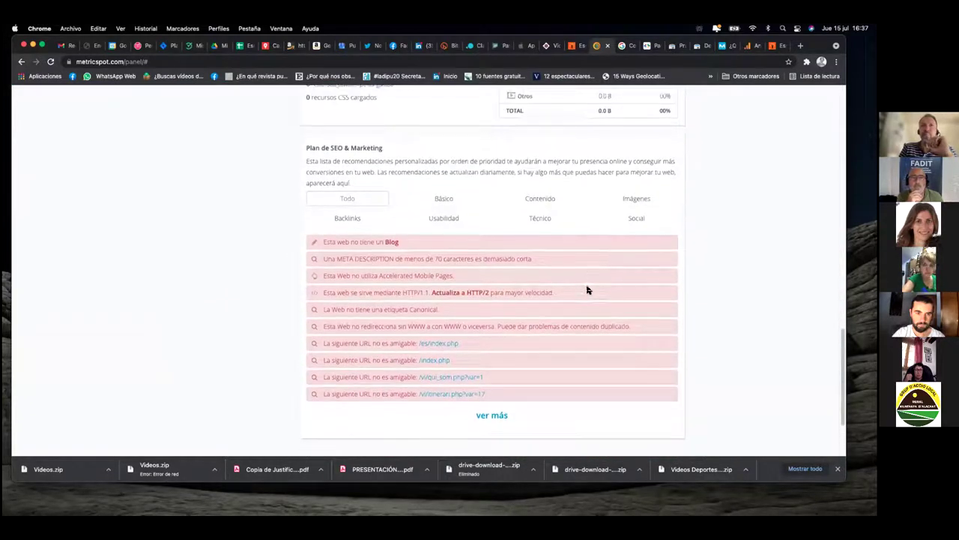
scroll(495, 262, down, 1)
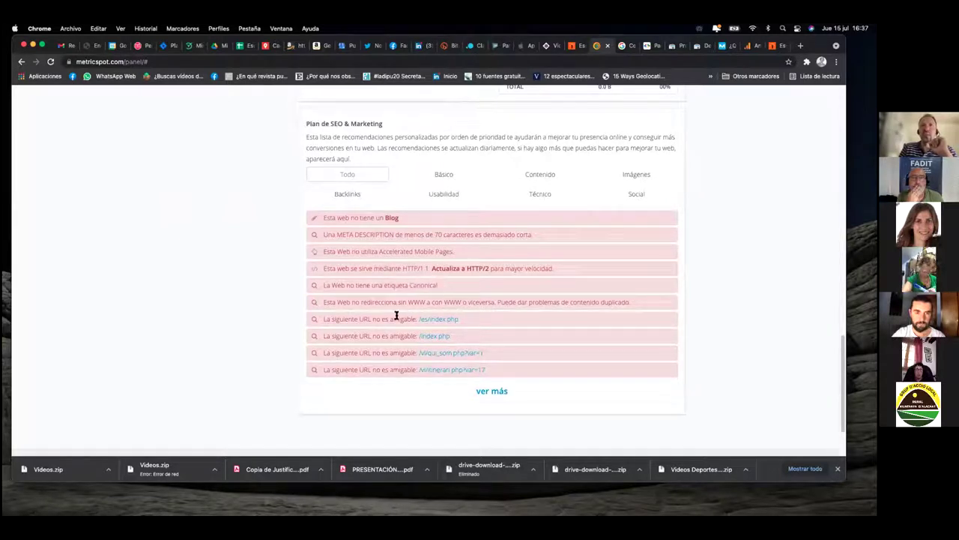
scroll(439, 311, up, 10)
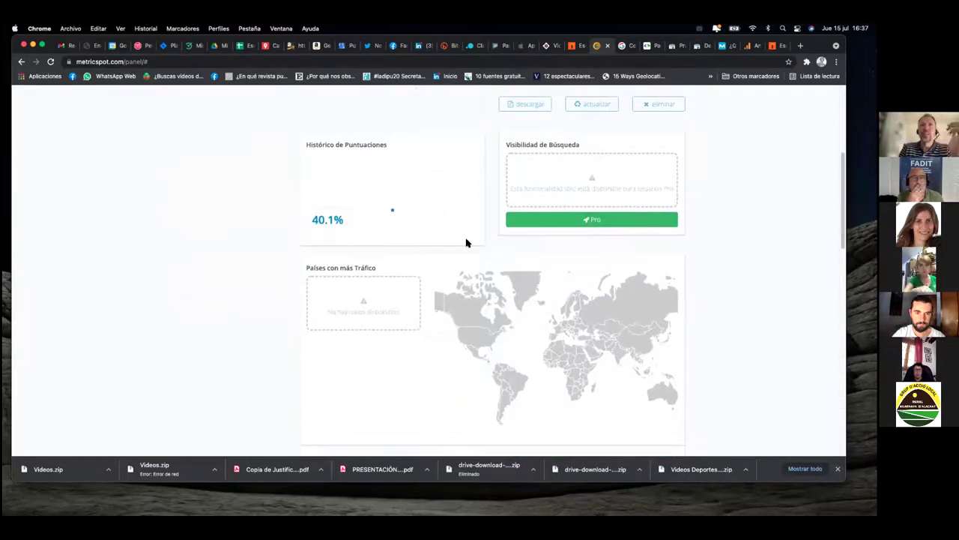
scroll(466, 240, down, 3)
scroll(442, 197, down, 5)
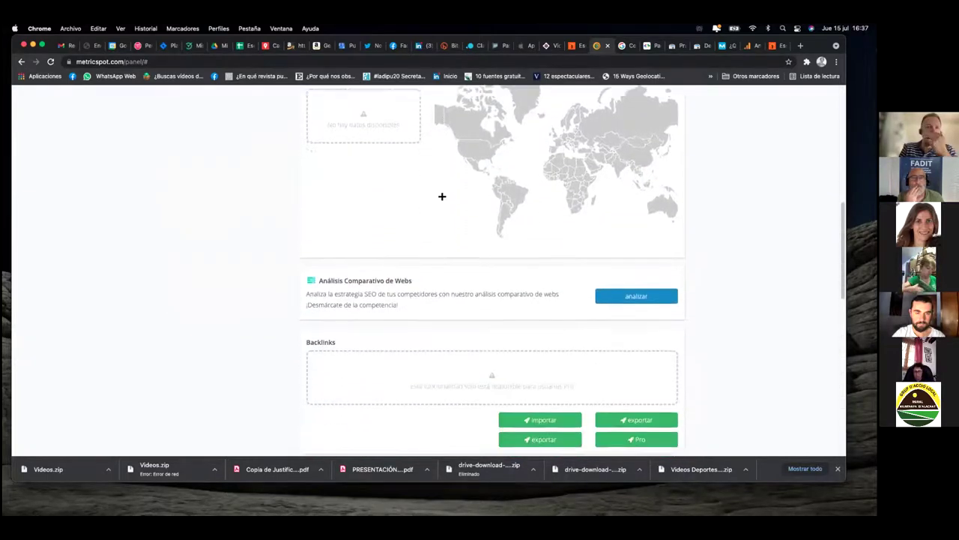
scroll(560, 267, down, 7)
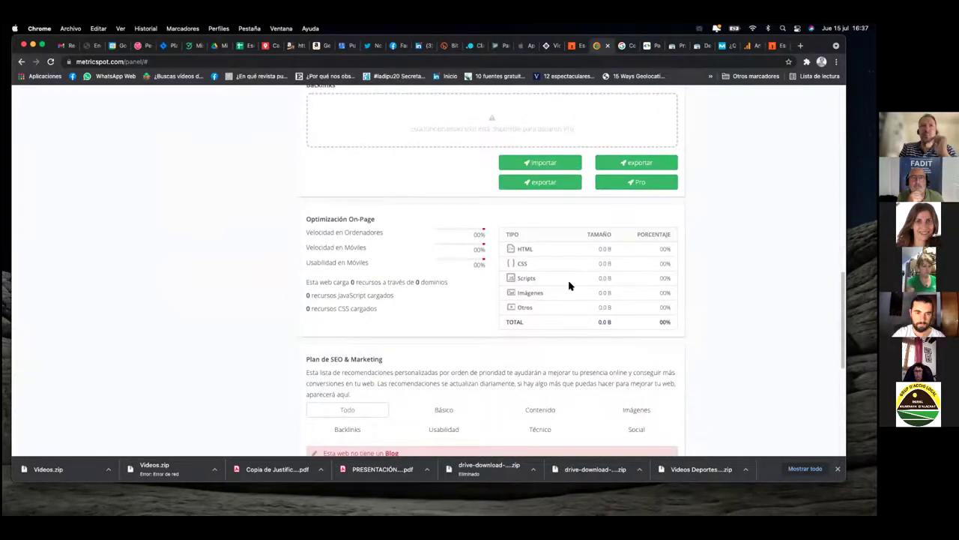
scroll(569, 285, down, 10)
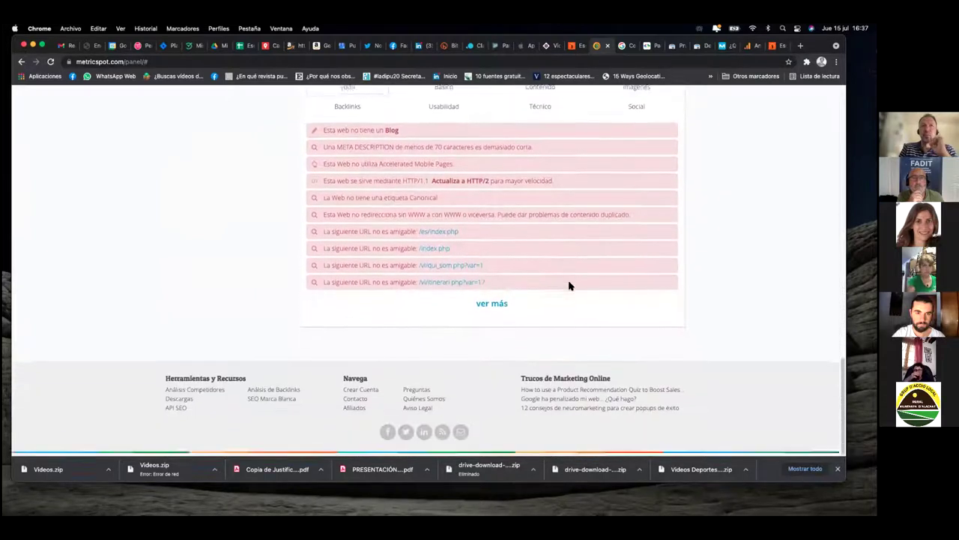
- Try the remaining SEO recommendations, dismiss the Pro-only notice, and refresh ('actualizar') to open the full report
click(492, 306)
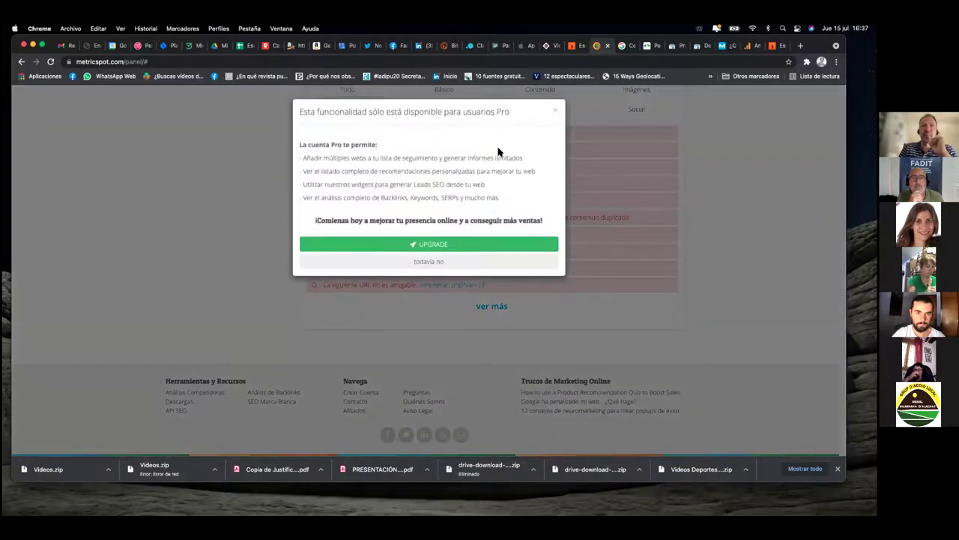
click(555, 112)
scroll(470, 215, up, 20)
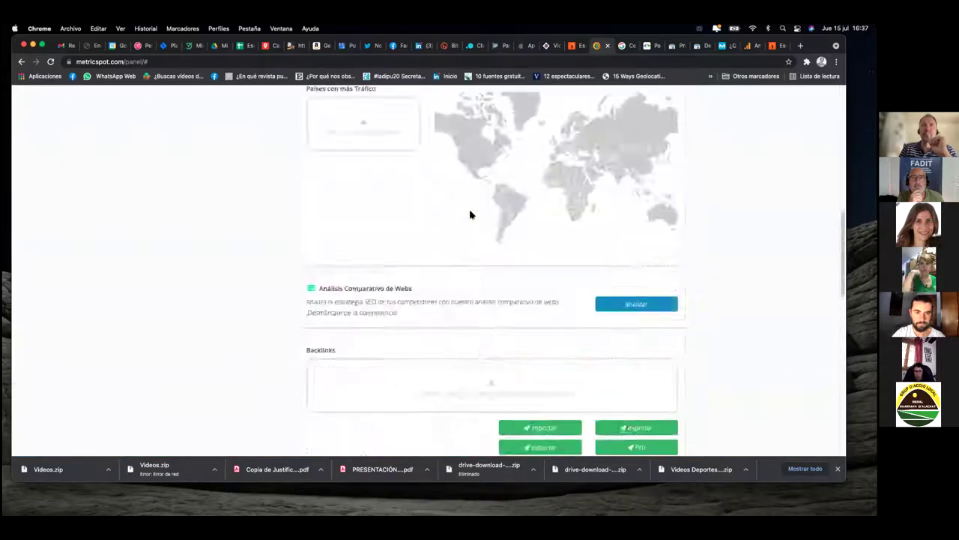
scroll(471, 215, down, 1)
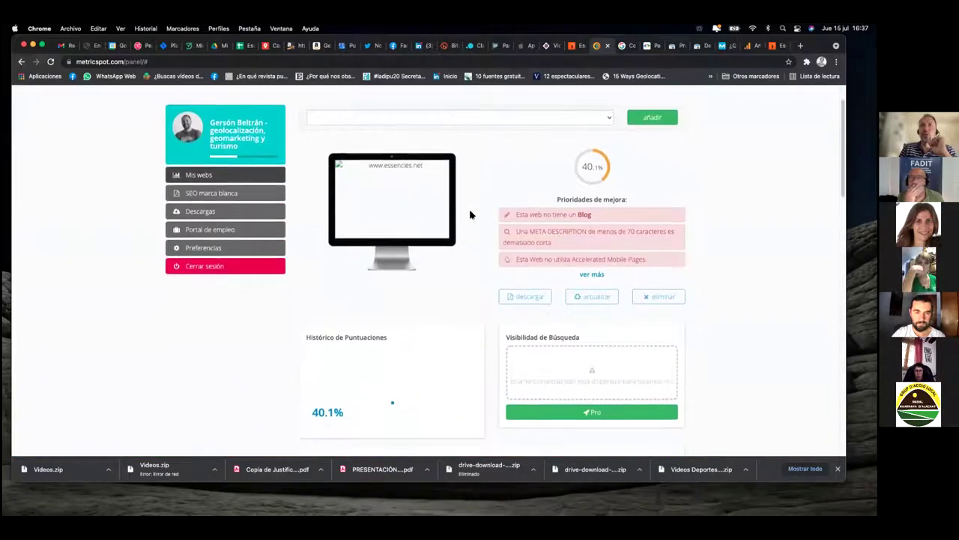
click(585, 293)
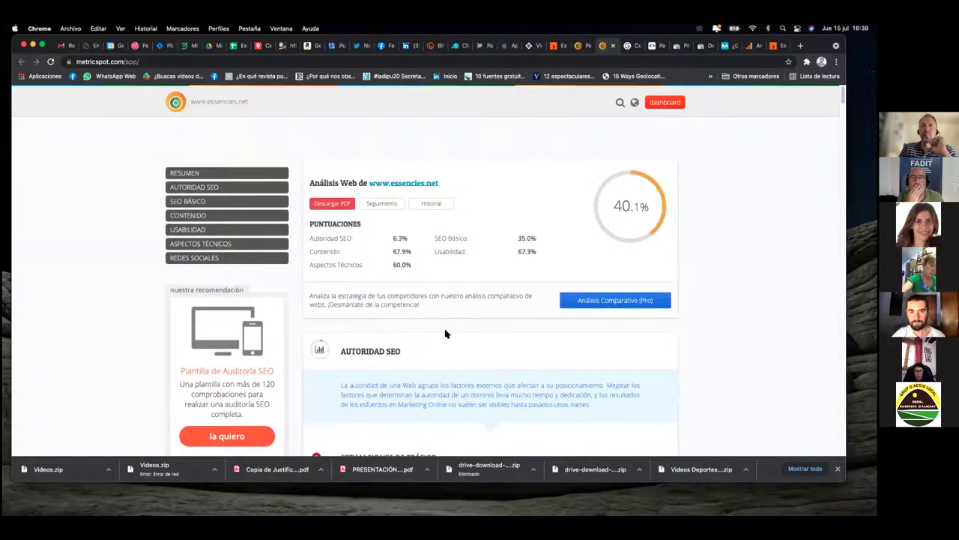
- Scroll the report through Autoridad SEO and SEO Básico to the robots.txt and sitemap warnings
scroll(445, 334, down, 5)
scroll(448, 332, down, 3)
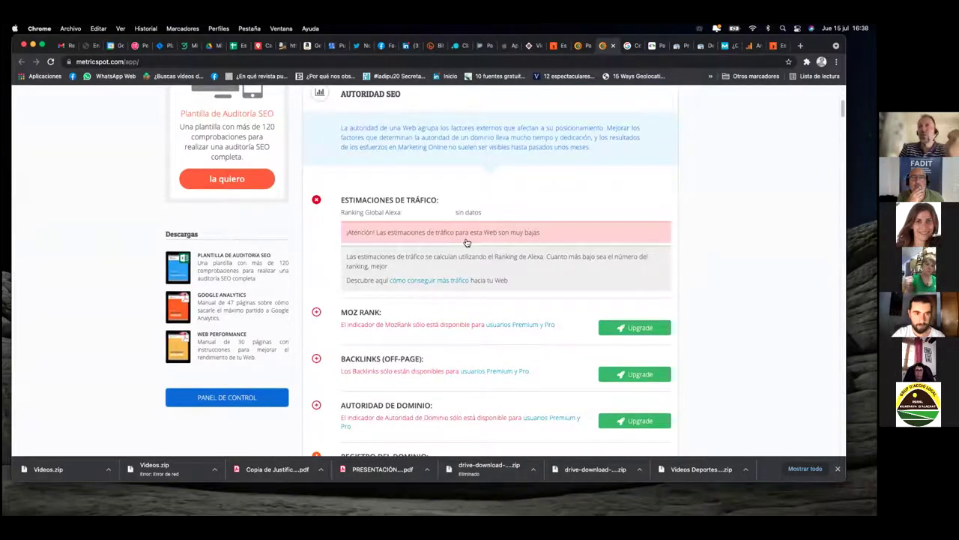
scroll(435, 266, down, 3)
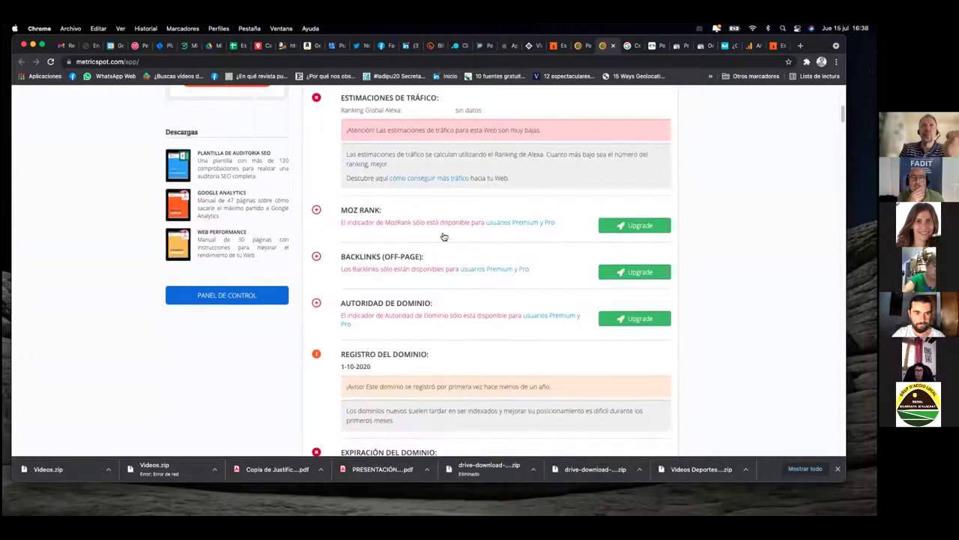
scroll(408, 255, down, 2)
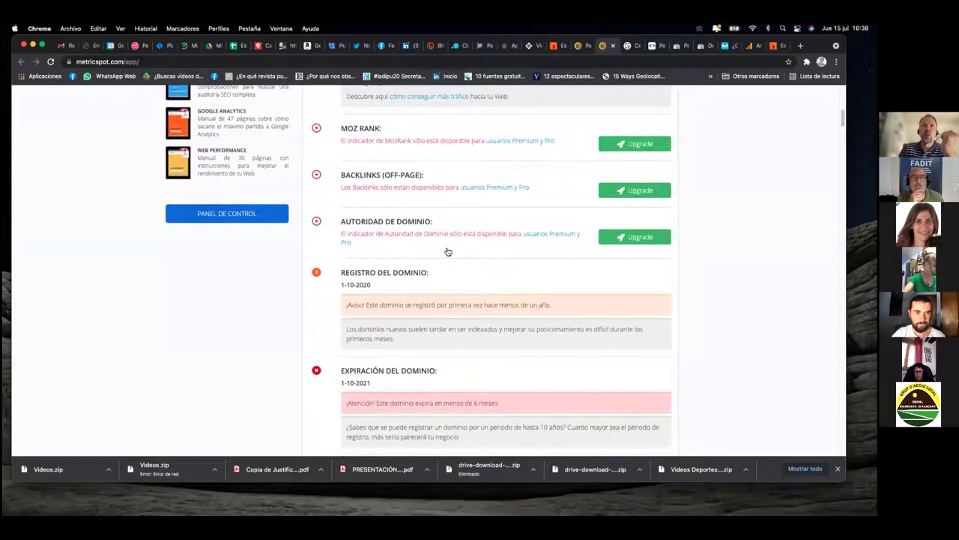
scroll(448, 252, down, 3)
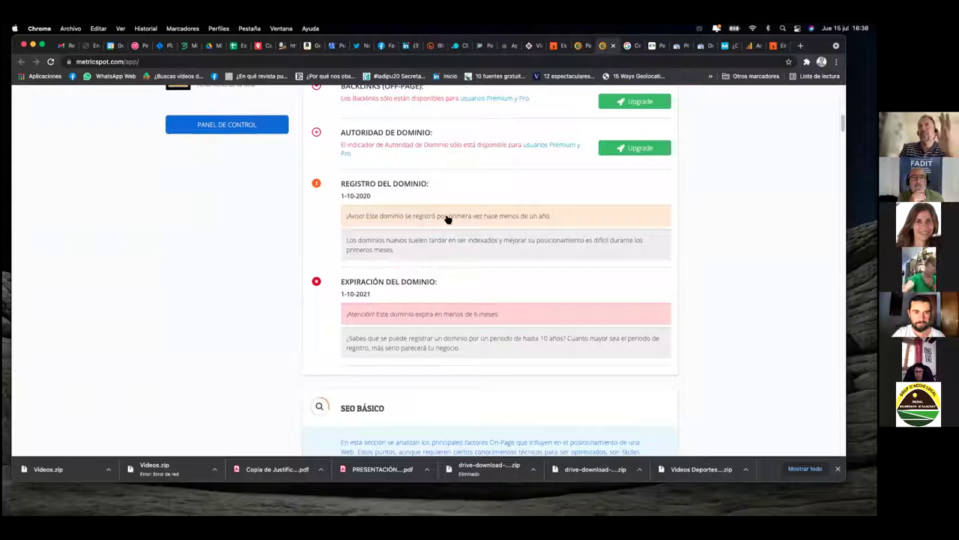
scroll(446, 217, down, 5)
scroll(446, 218, down, 2)
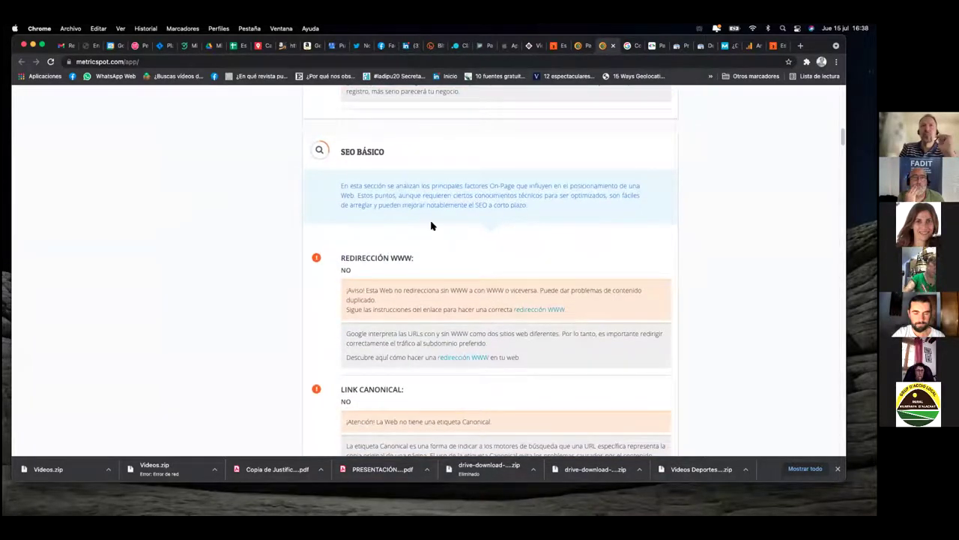
scroll(430, 222, down, 2)
scroll(455, 268, down, 6)
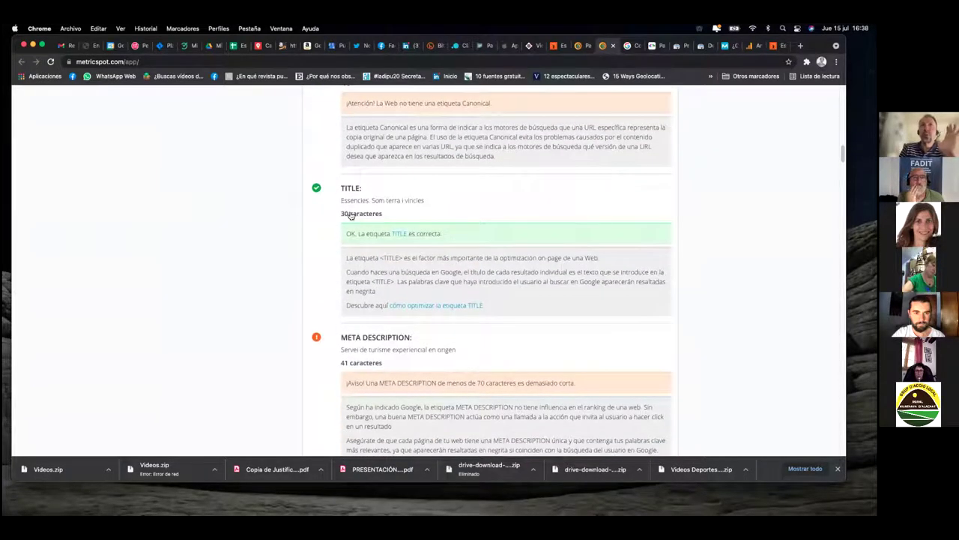
scroll(376, 241, down, 3)
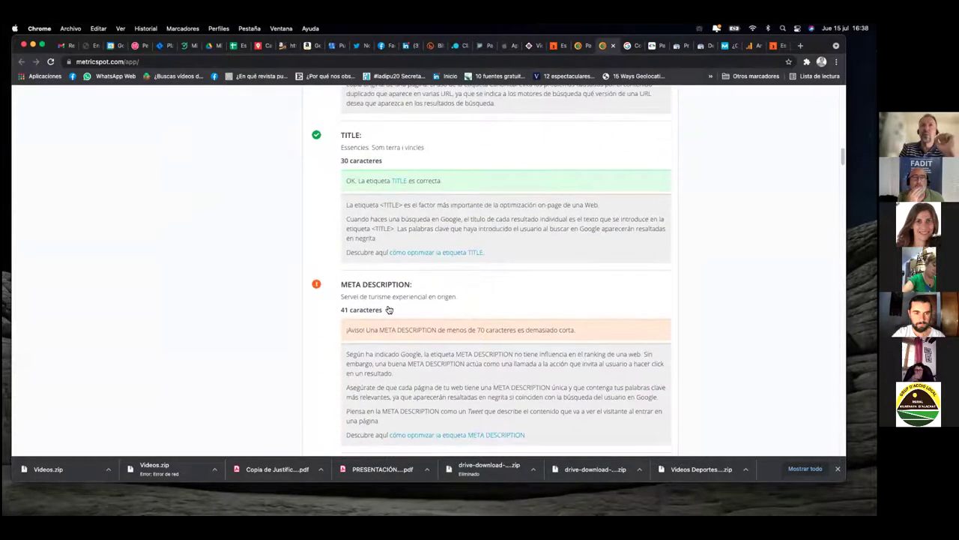
scroll(419, 271, down, 5)
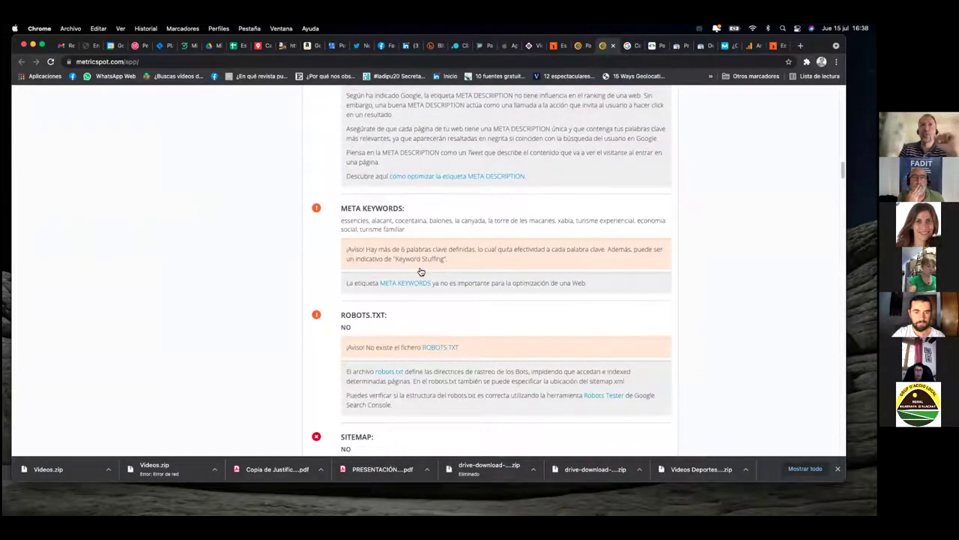
scroll(440, 251, down, 1)
scroll(441, 251, down, 3)
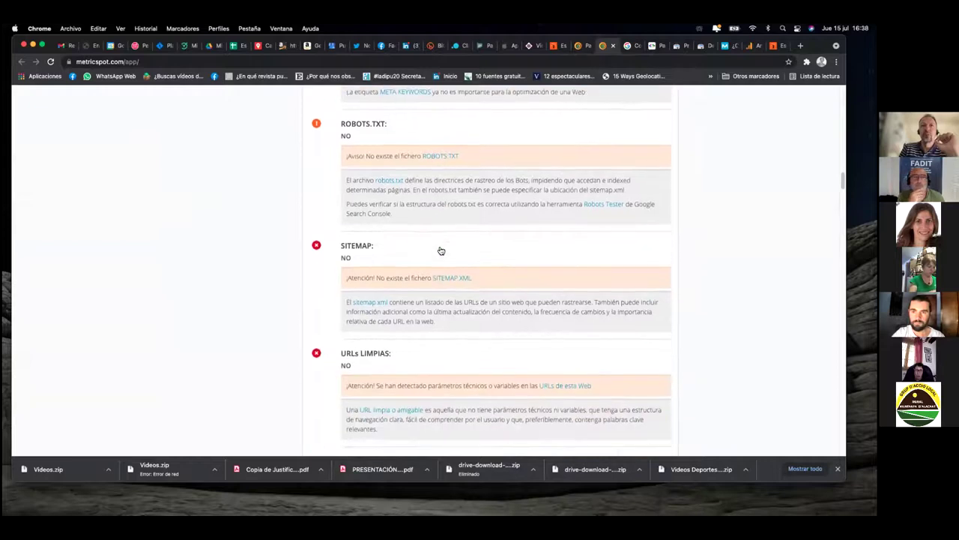
scroll(384, 195, up, 1)
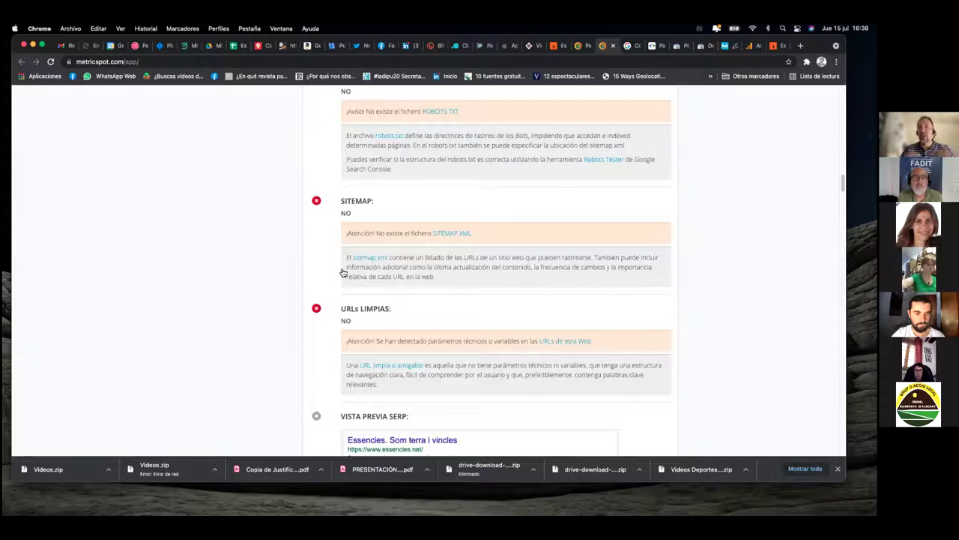
scroll(351, 295, down, 5)
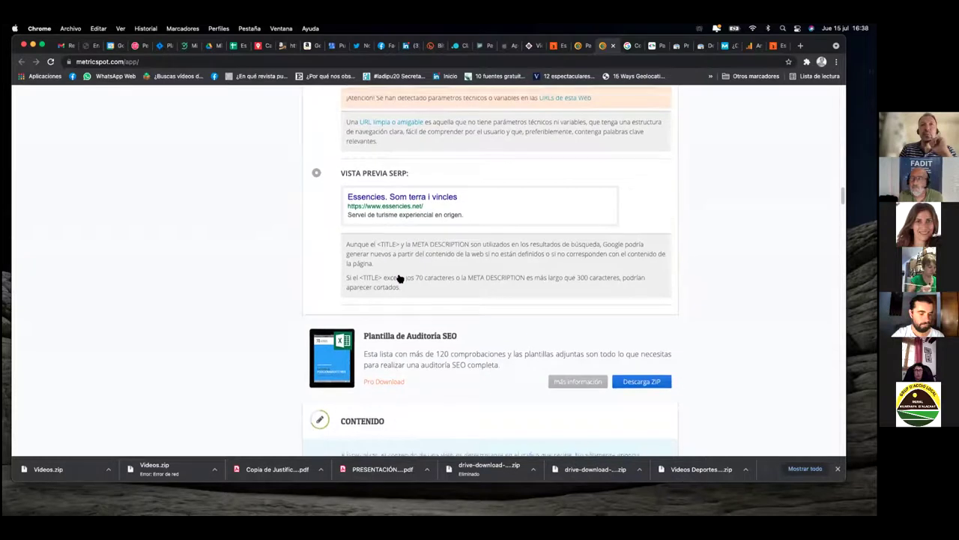
scroll(399, 278, down, 1)
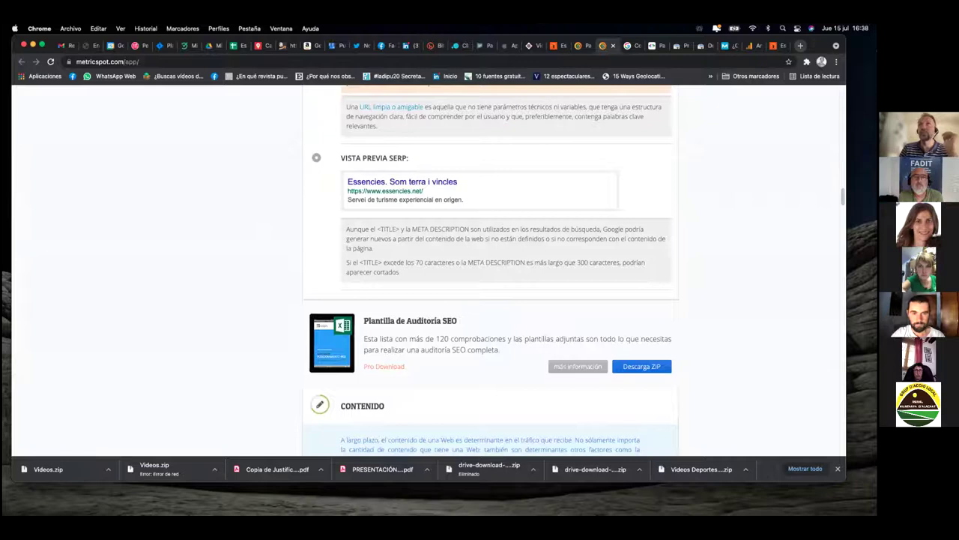
- Load the Google home page in a new browser tab
key(super+t)
text(go)
key(Return)
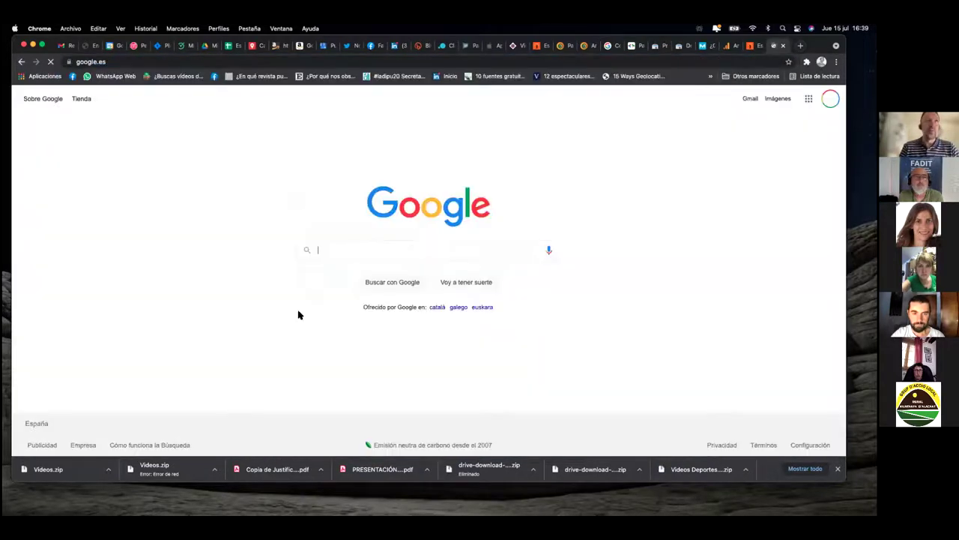
- Search for 'cocentaina', highlight the Ajuntament de Cocentaina snippet, then return to the MetricSpot report
click(338, 250)
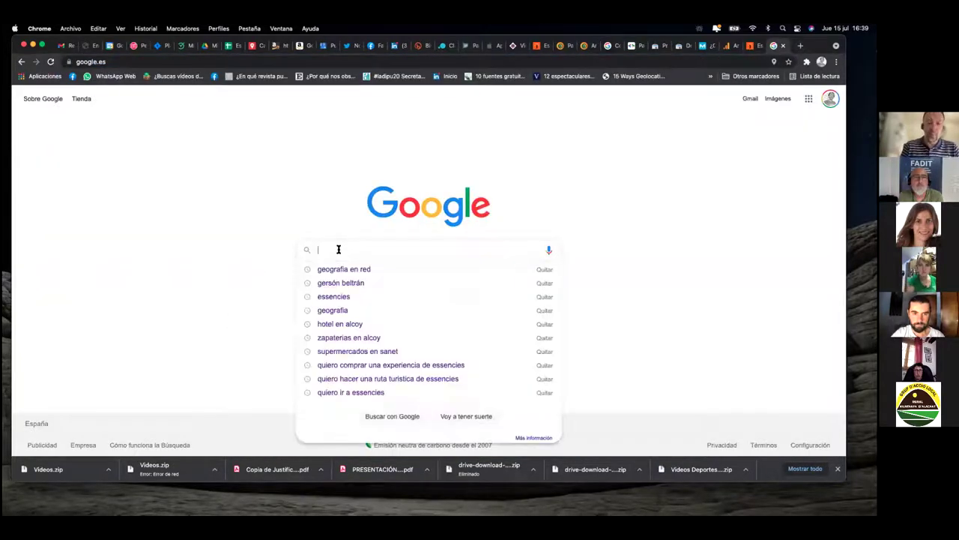
text(c ocnetia)
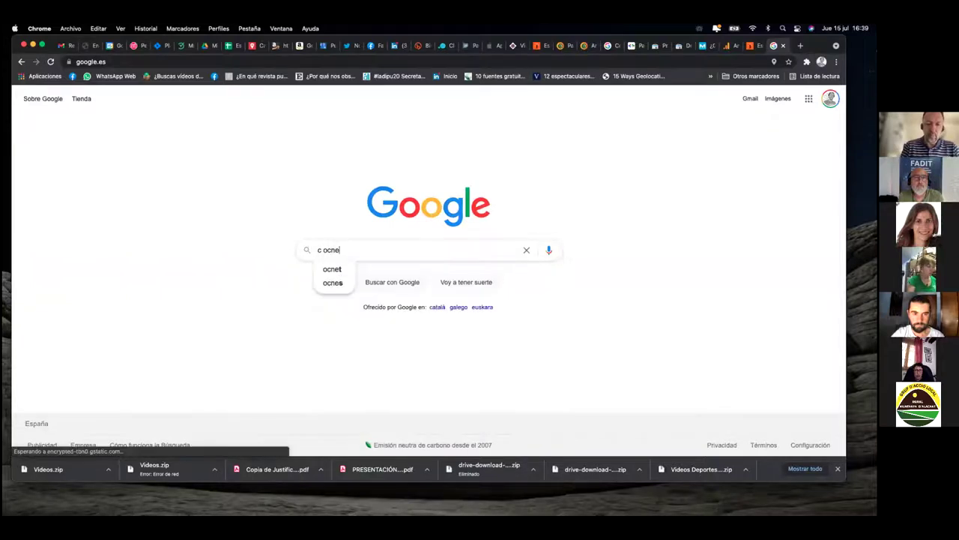
key(BackSpace)
key(BackSpace)
key(BackSpace)
key(BackSpace)
key(BackSpace)
key(BackSpace)
key(BackSpace)
key(BackSpace)
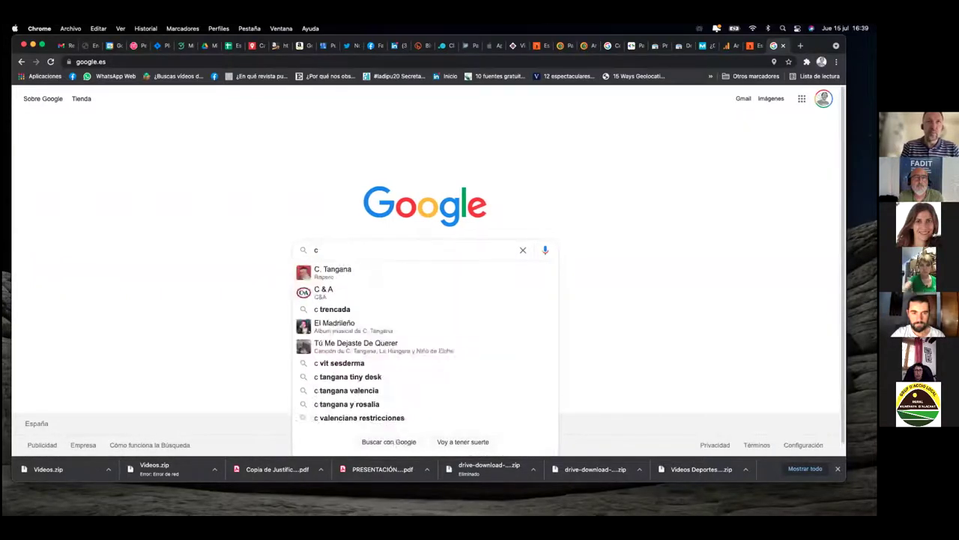
text(ocentai)
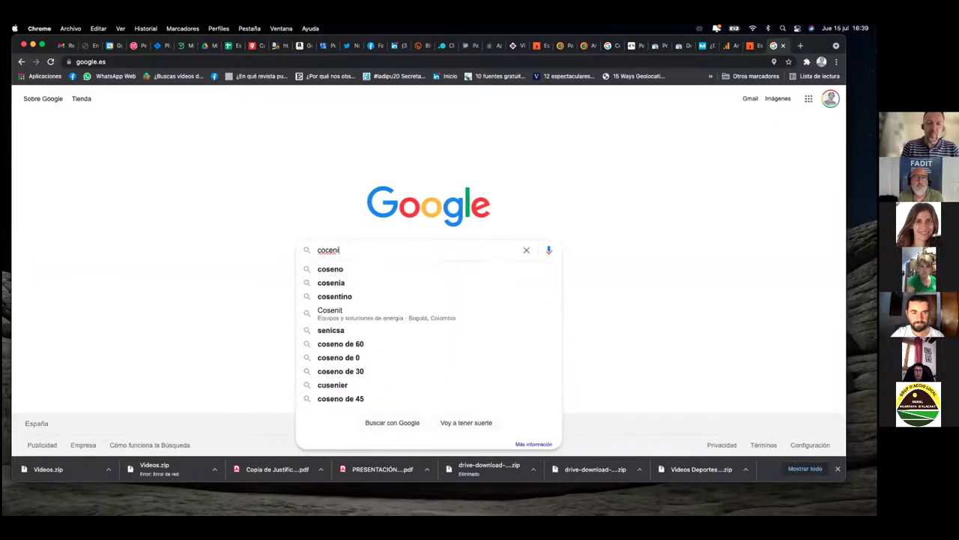
text(na)
key(Return)
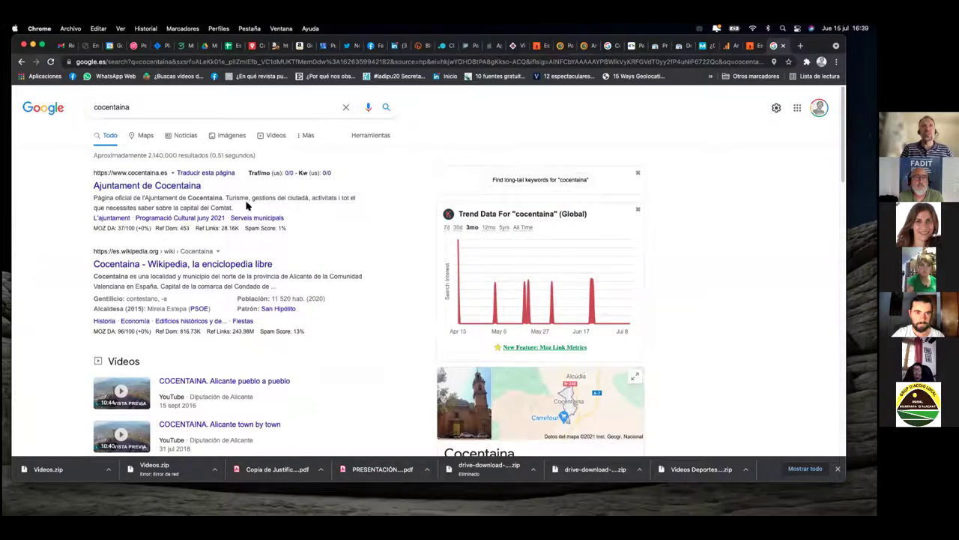
drag(232, 207, 89, 202)
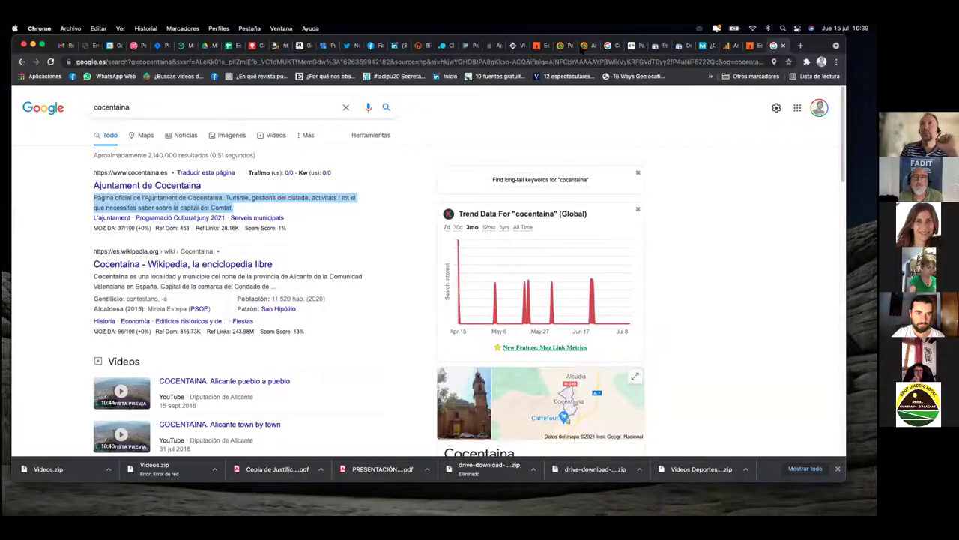
click(584, 46)
- Scroll past Imágenes to the links section: 9 external links and 67 internal links
scroll(488, 266, down, 5)
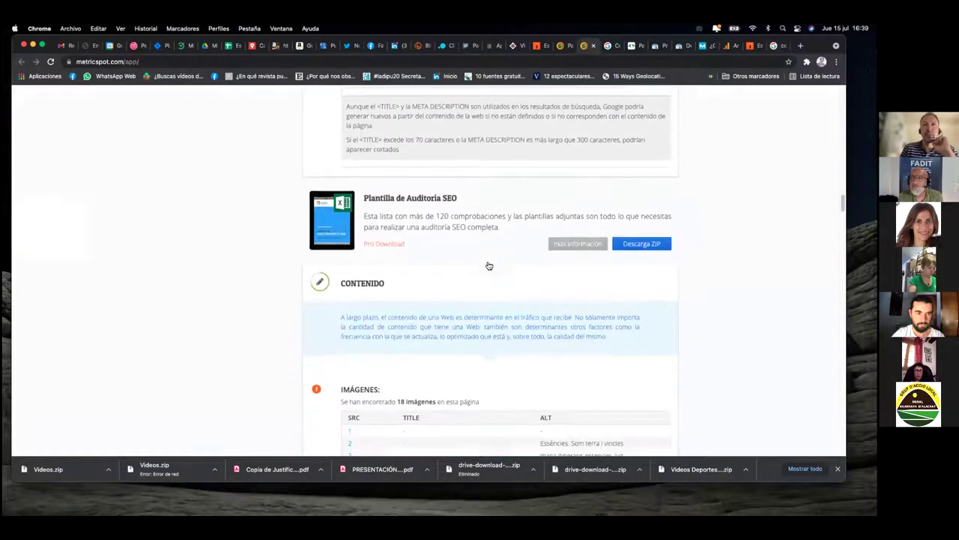
scroll(487, 265, down, 6)
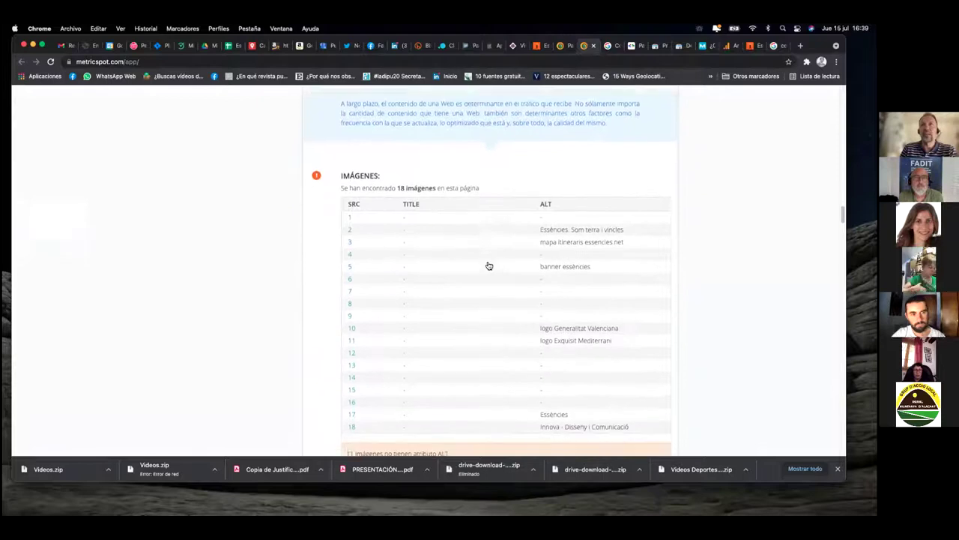
scroll(488, 265, down, 3)
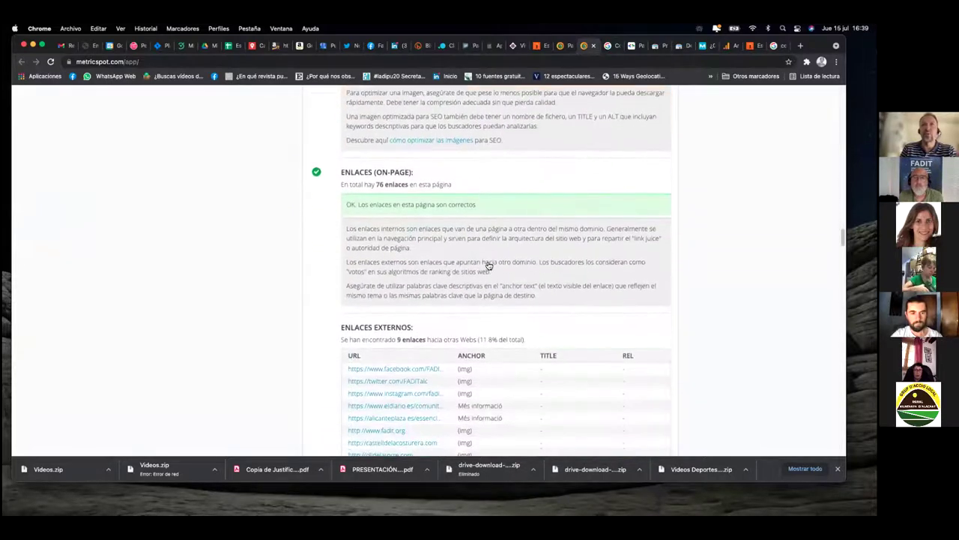
scroll(564, 280, down, 2)
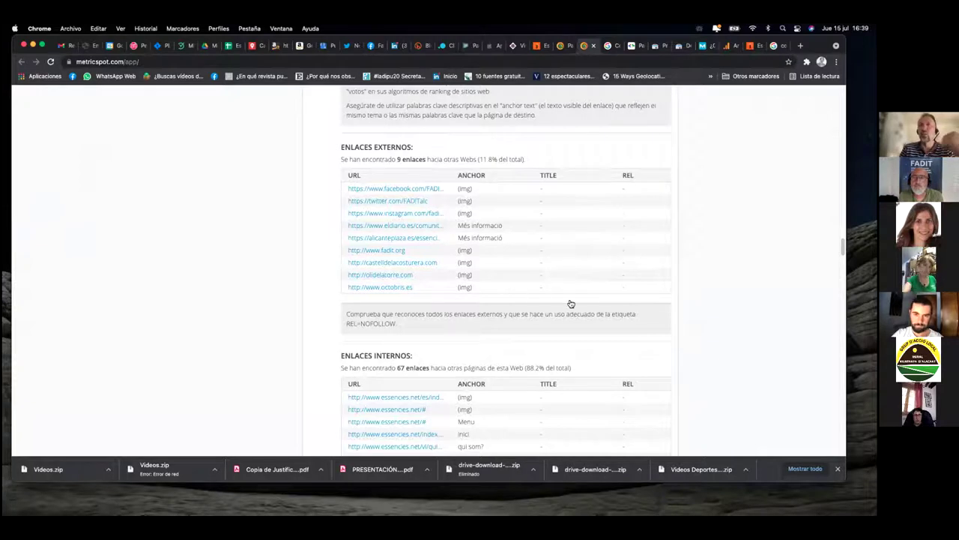
scroll(570, 304, down, 1)
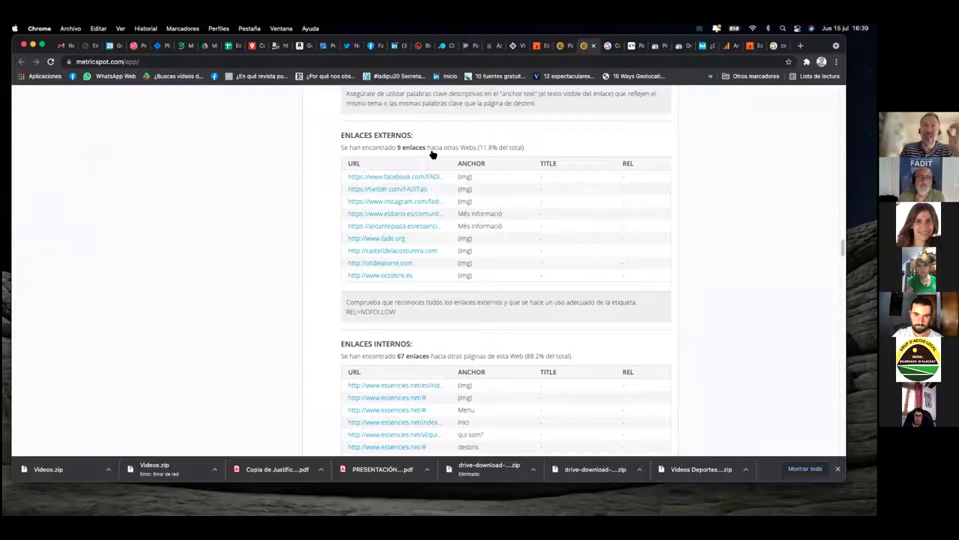
scroll(529, 250, down, 3)
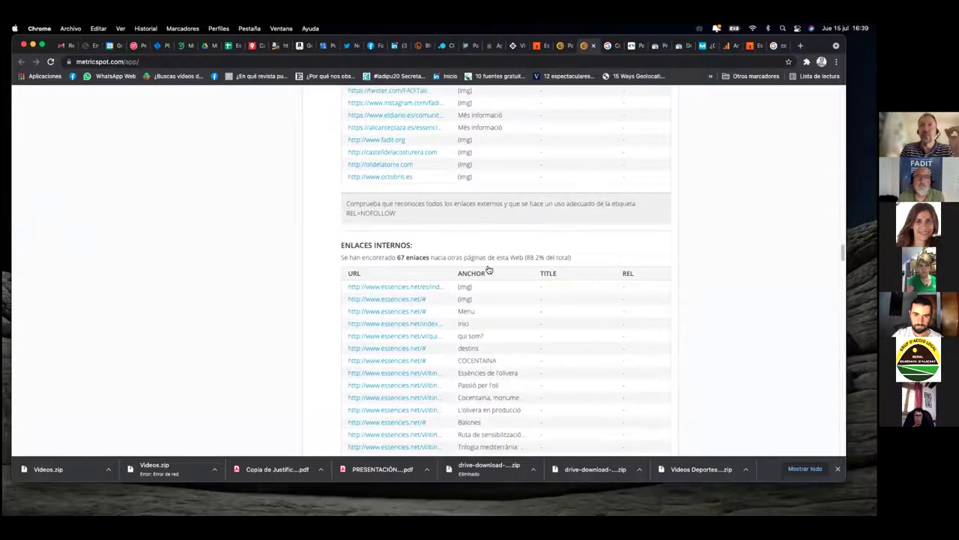
scroll(508, 276, down, 1)
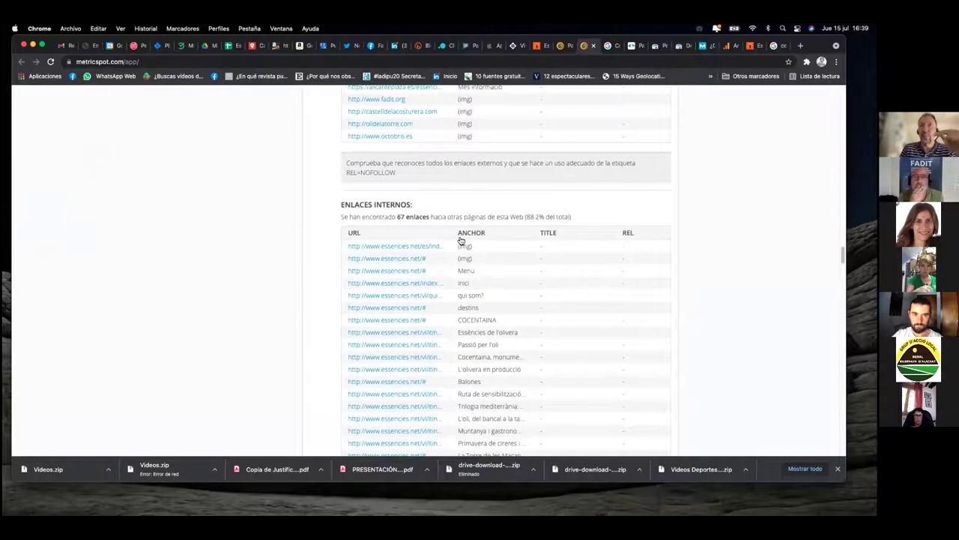
scroll(508, 289, down, 1)
scroll(508, 289, up, 3)
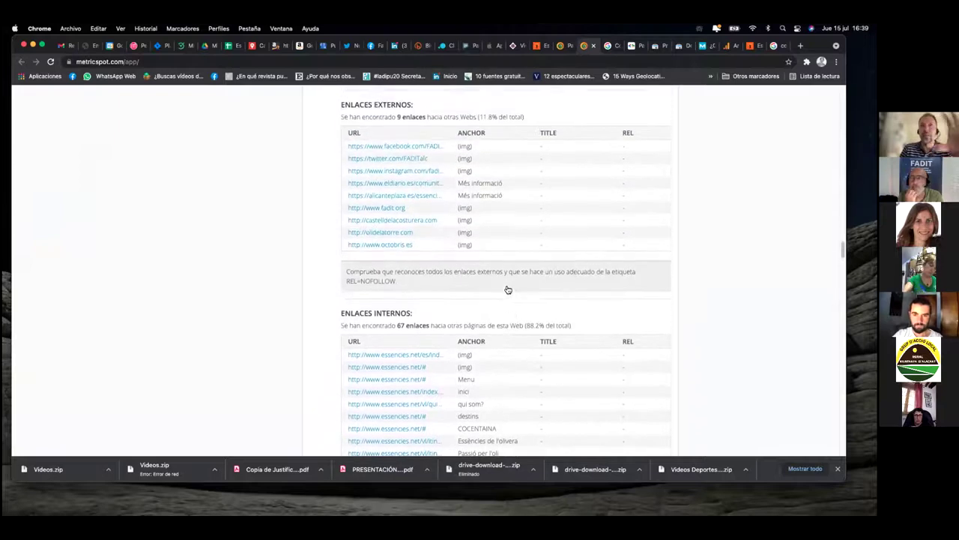
scroll(507, 289, down, 20)
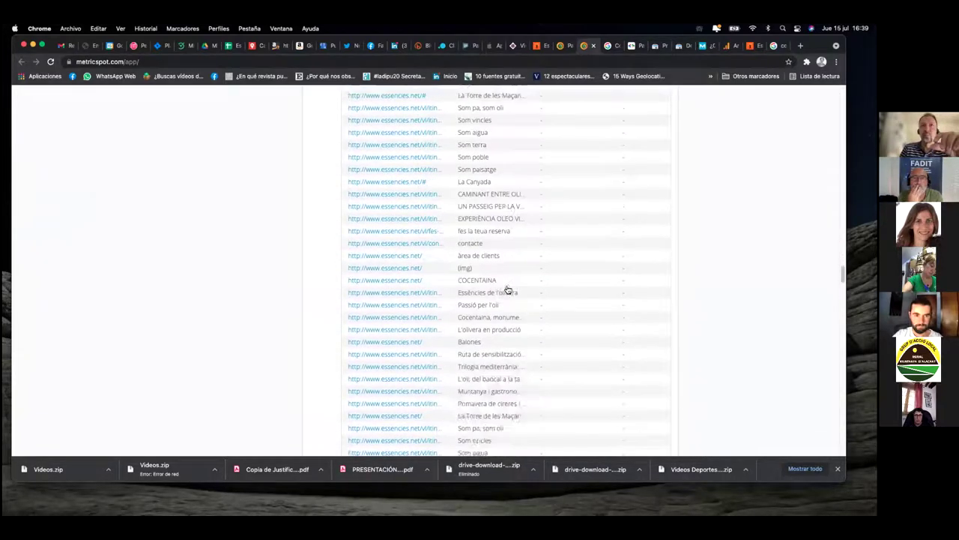
- Scroll into the technical checks section of the essencies.net audit
scroll(508, 290, down, 10)
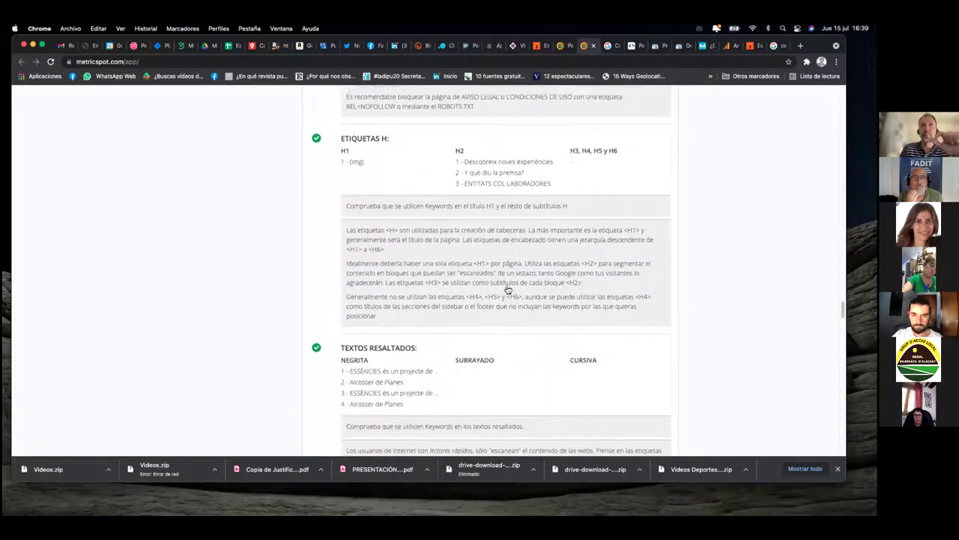
scroll(507, 289, down, 10)
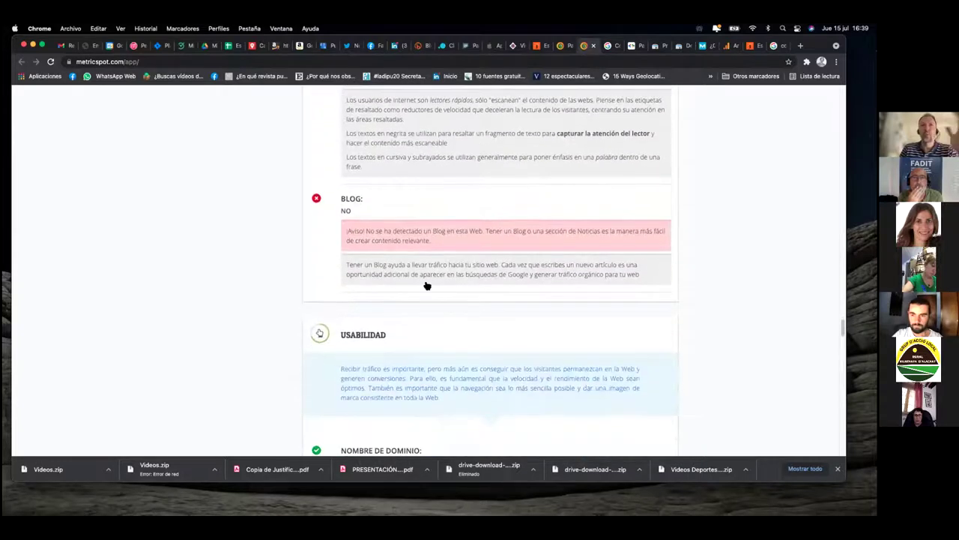
scroll(427, 285, down, 4)
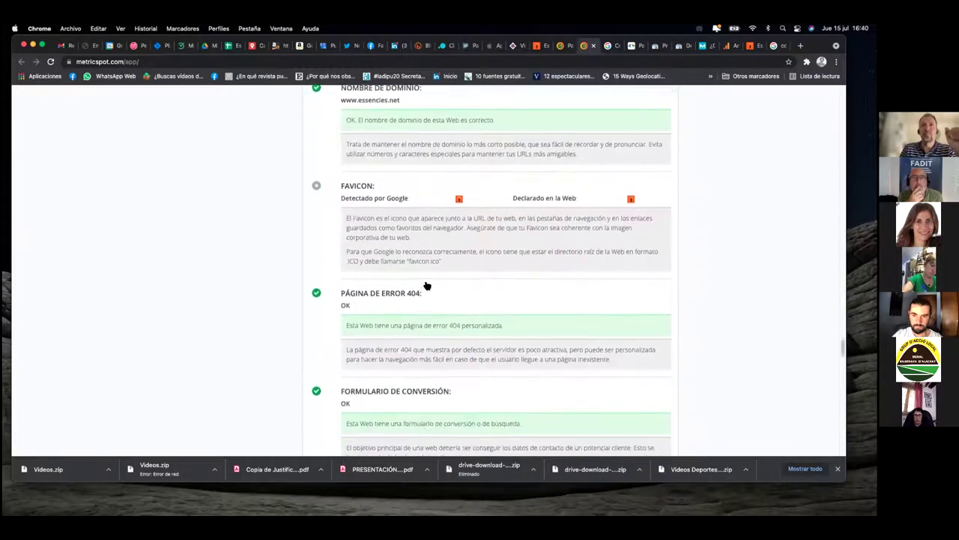
scroll(426, 286, down, 8)
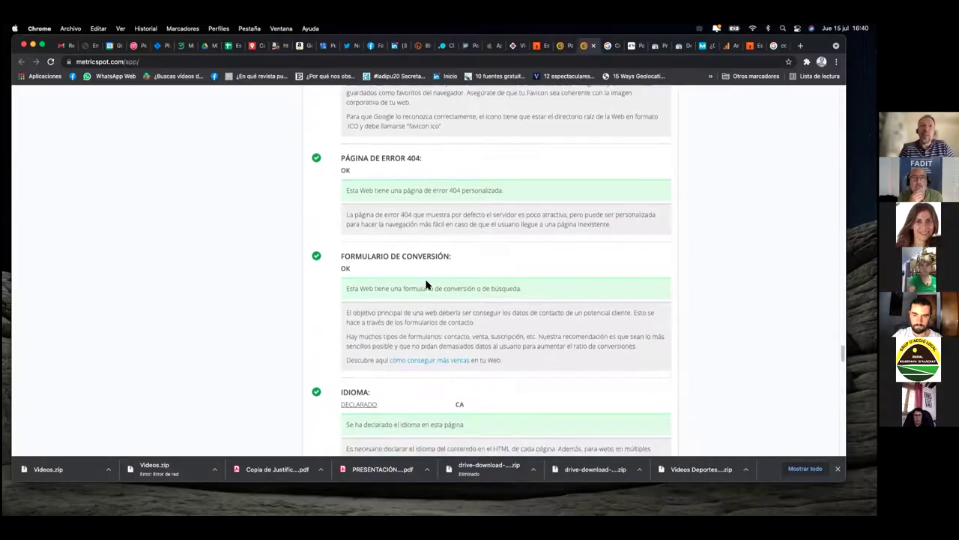
scroll(426, 286, down, 5)
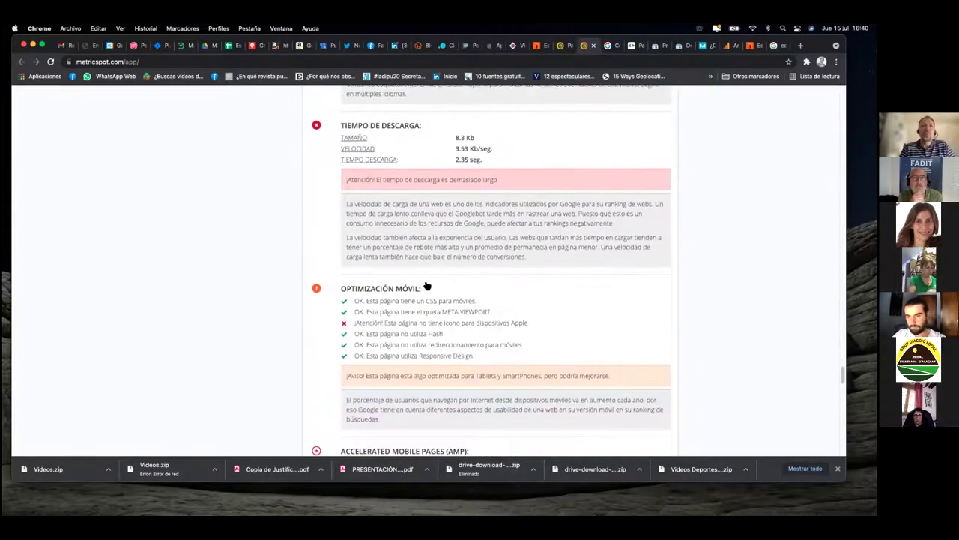
scroll(427, 286, up, 10)
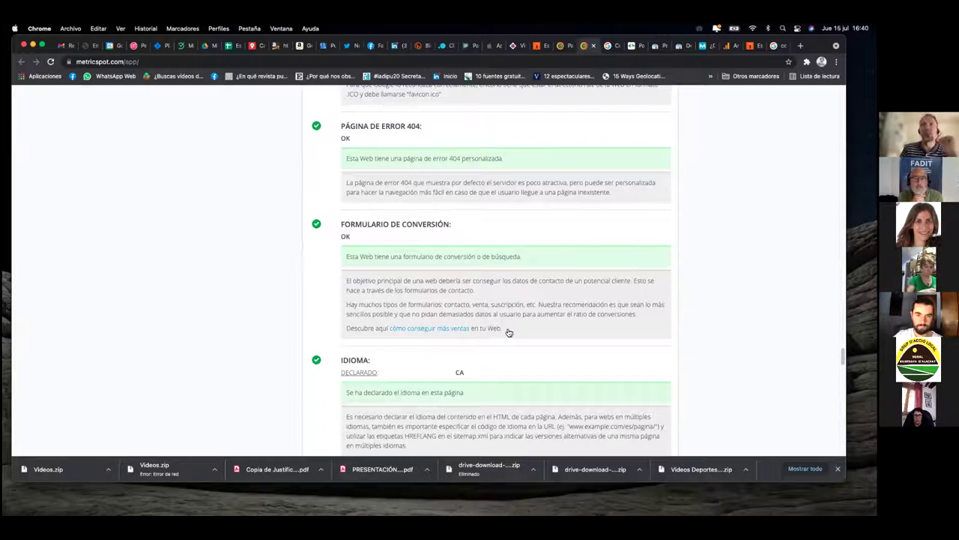
- Review the remaining technical checks, then switch to the Google Analytics report overview
scroll(509, 332, down, 5)
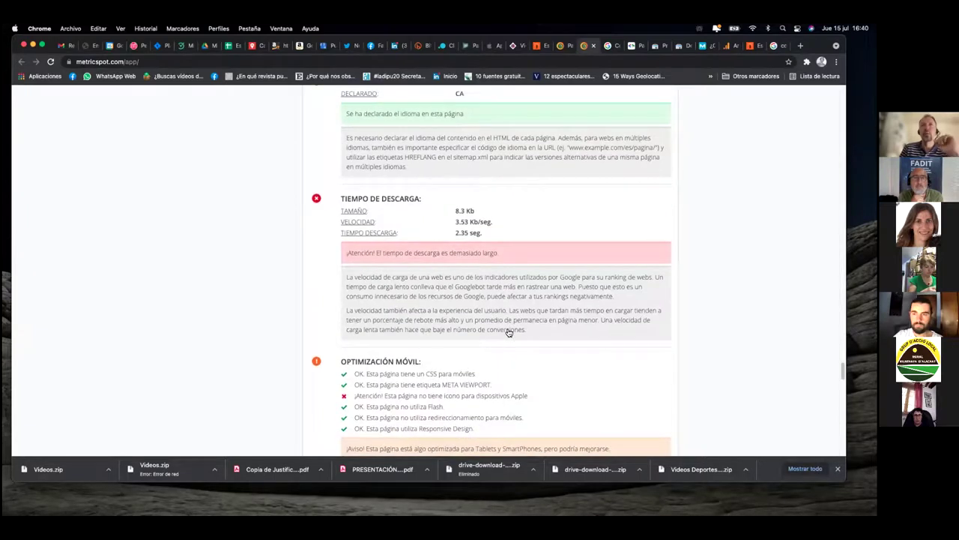
scroll(509, 333, down, 3)
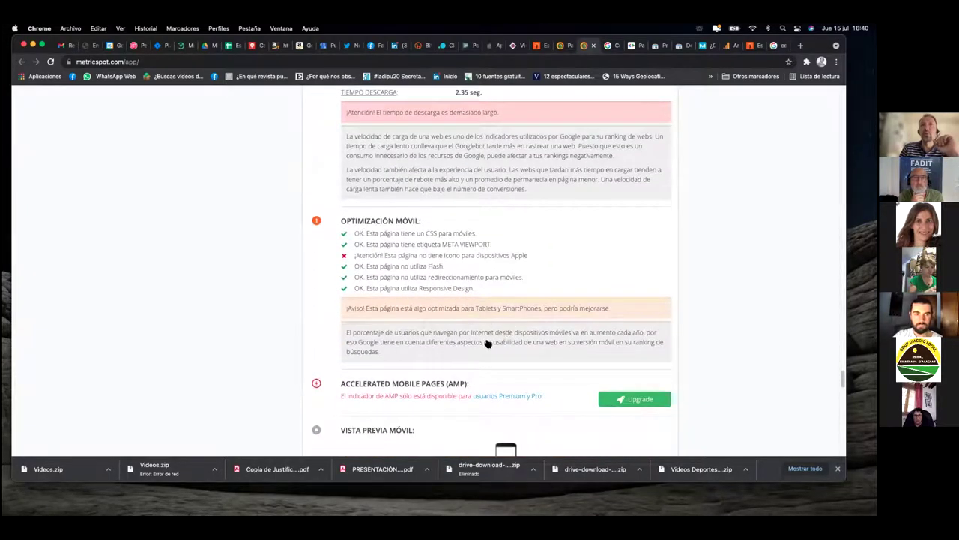
scroll(476, 336, down, 5)
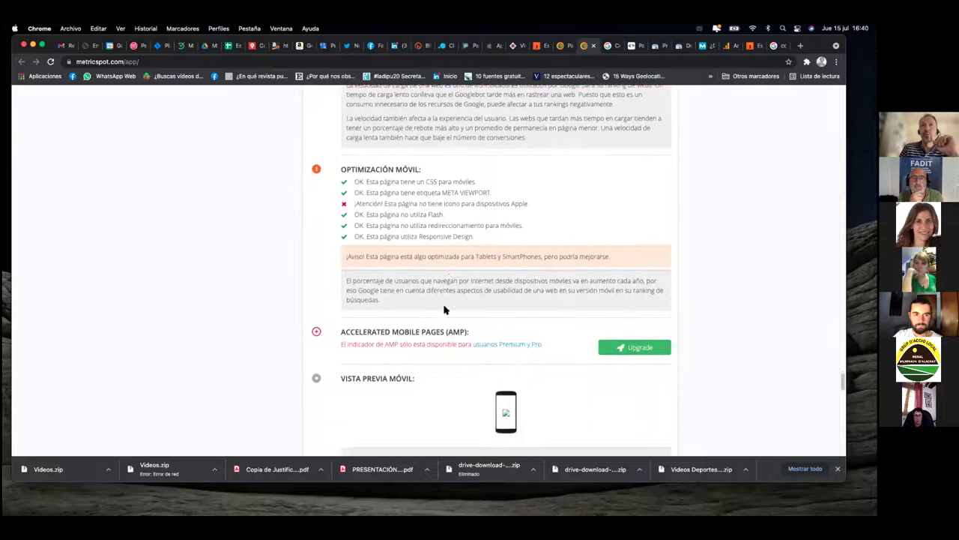
scroll(443, 309, down, 9)
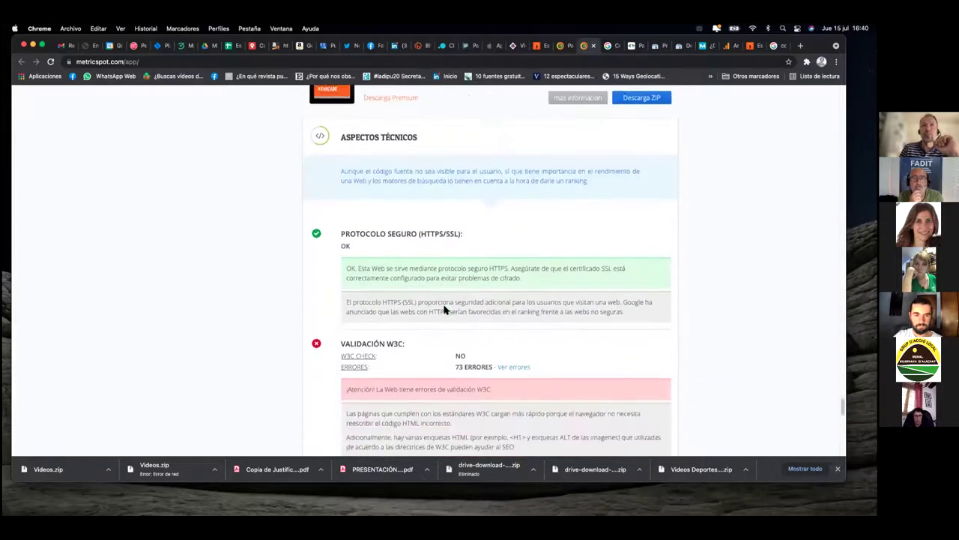
scroll(444, 309, down, 7)
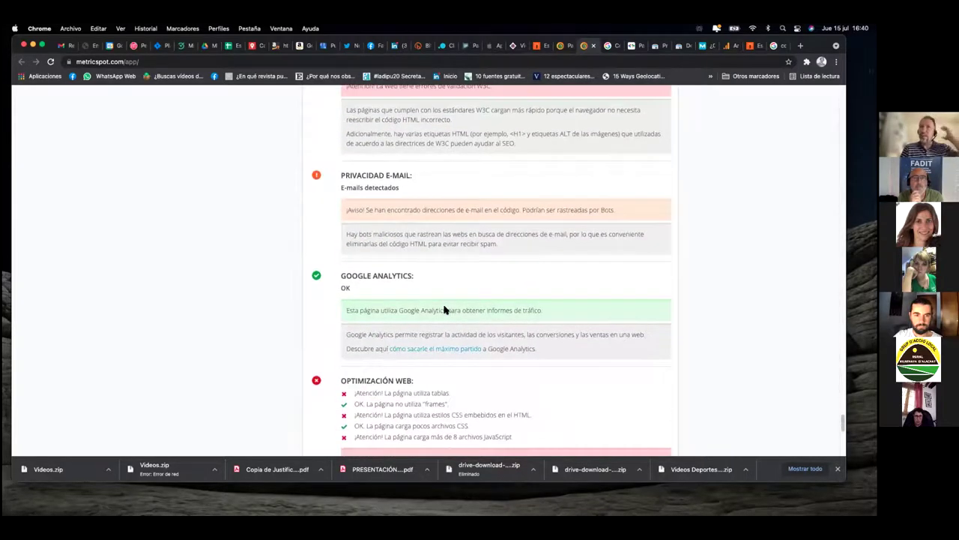
scroll(443, 310, up, 2)
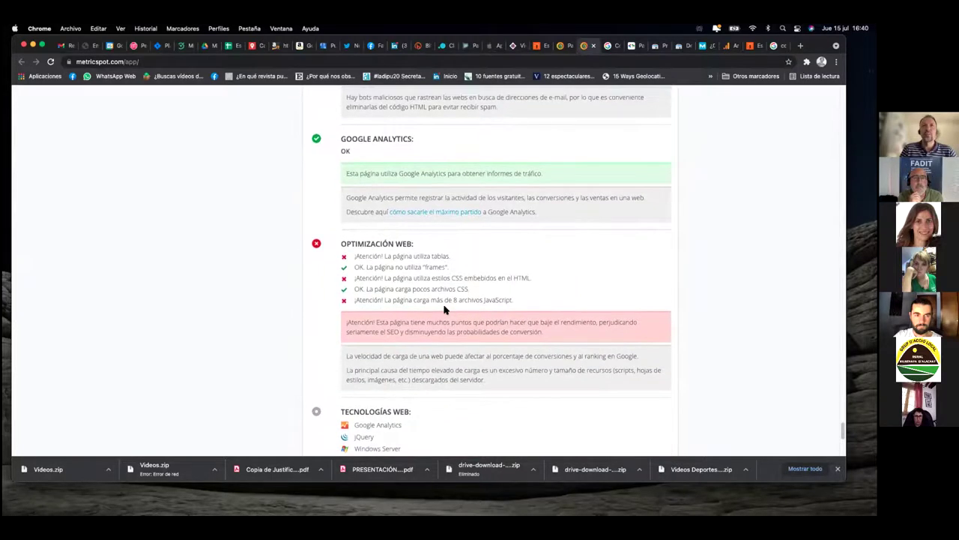
scroll(443, 310, up, 1)
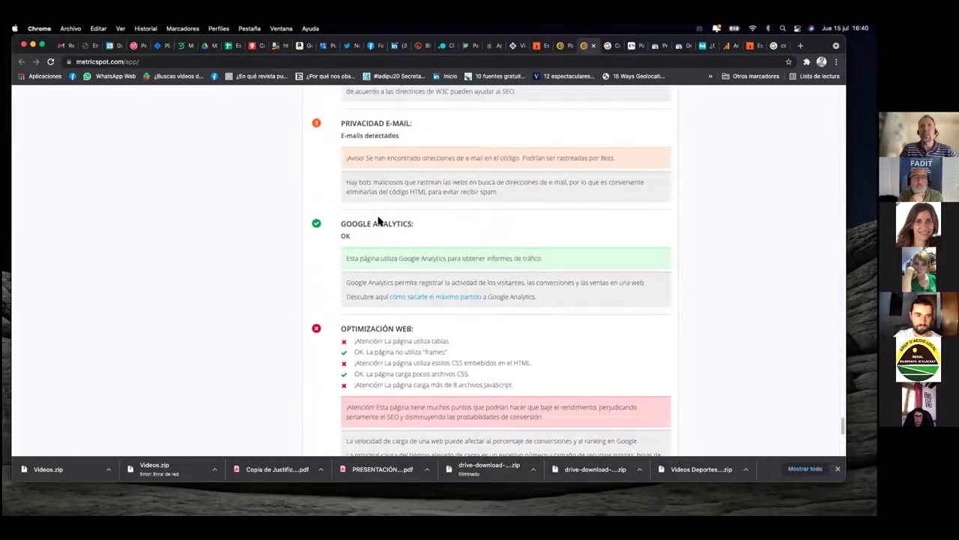
scroll(410, 239, down, 3)
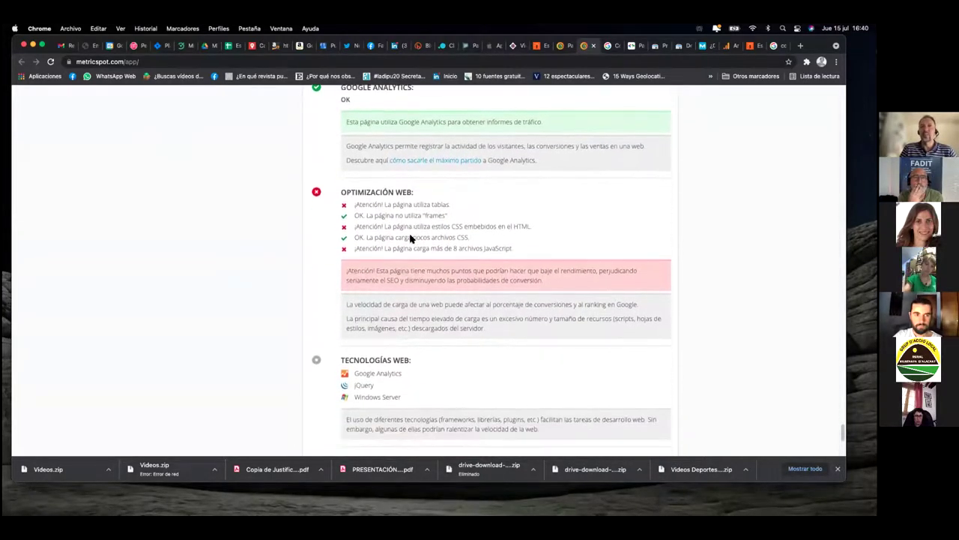
scroll(407, 186, up, 1)
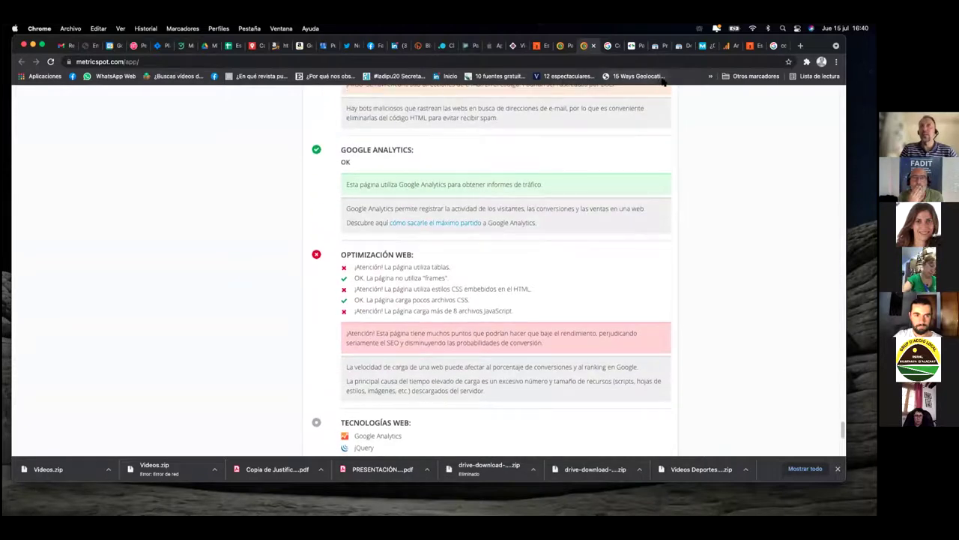
click(728, 47)
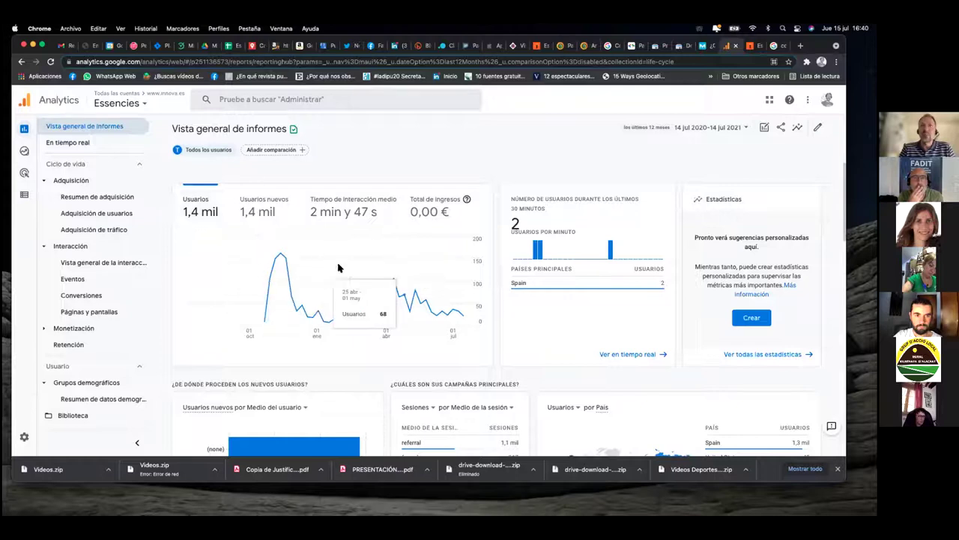
scroll(450, 271, down, 5)
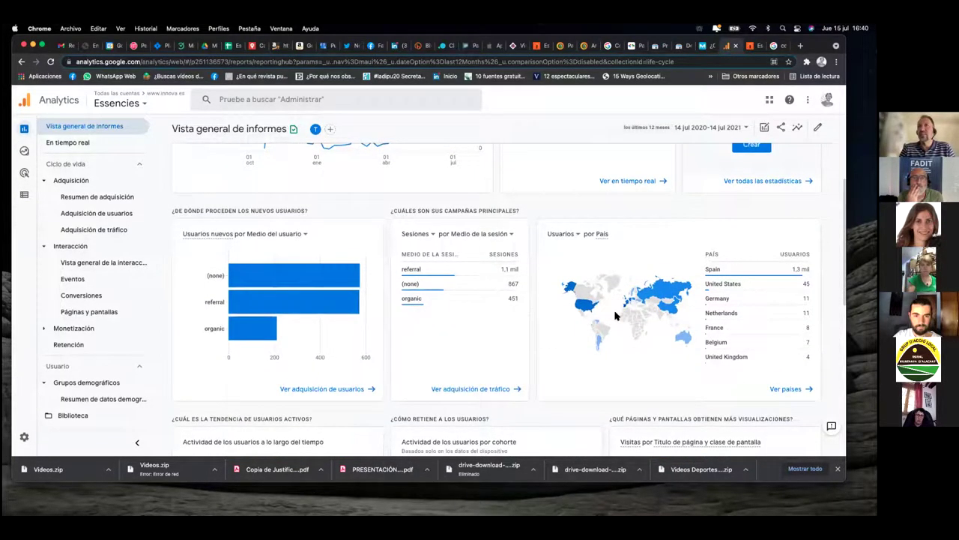
scroll(616, 314, down, 1)
scroll(615, 316, down, 5)
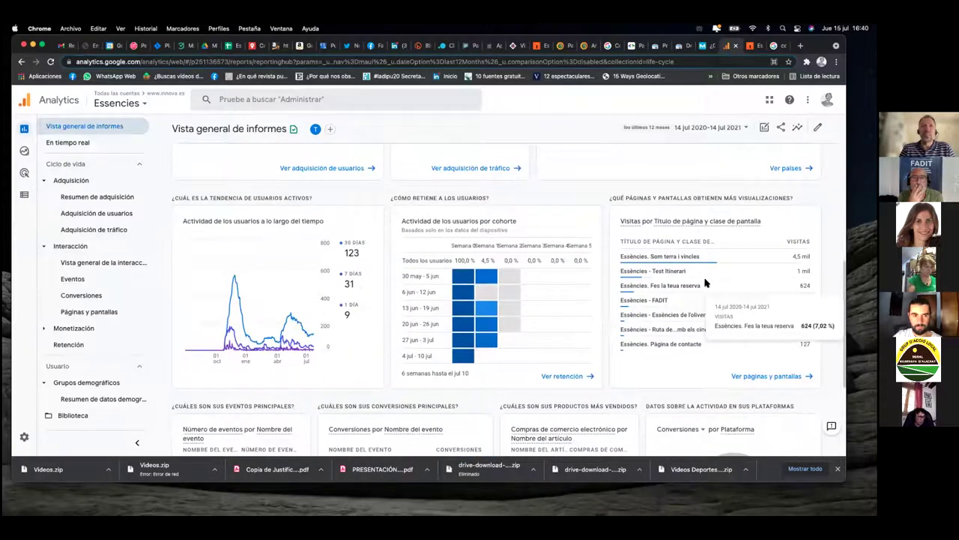
scroll(527, 314, down, 5)
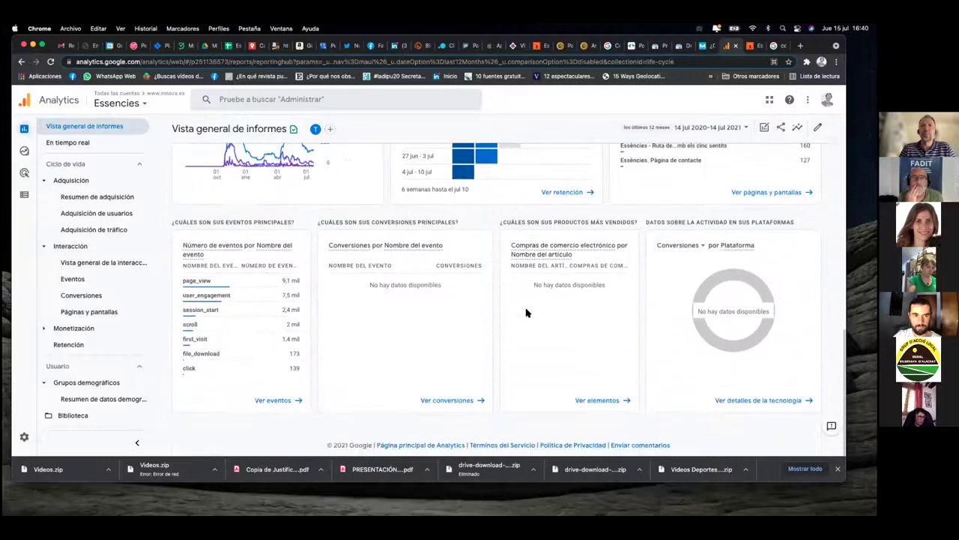
scroll(526, 314, up, 8)
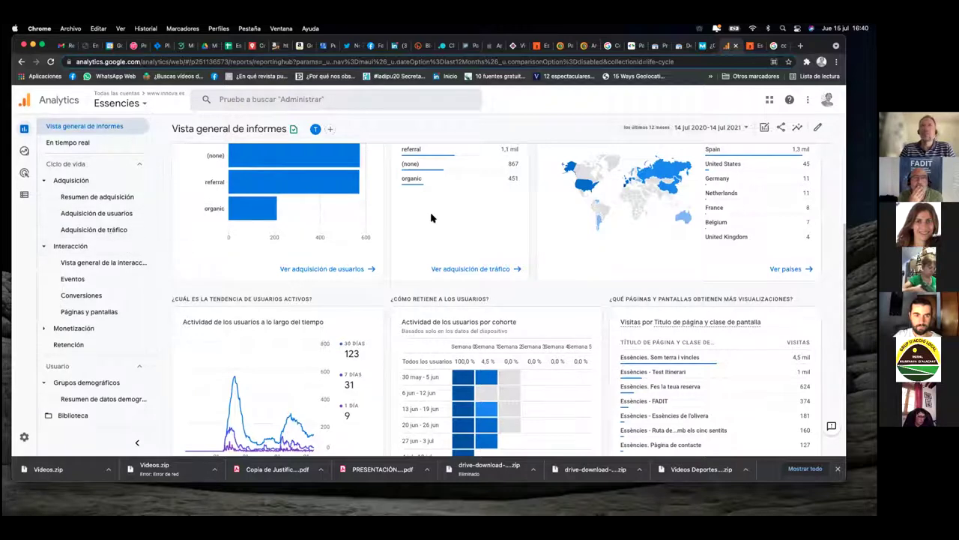
scroll(431, 217, up, 2)
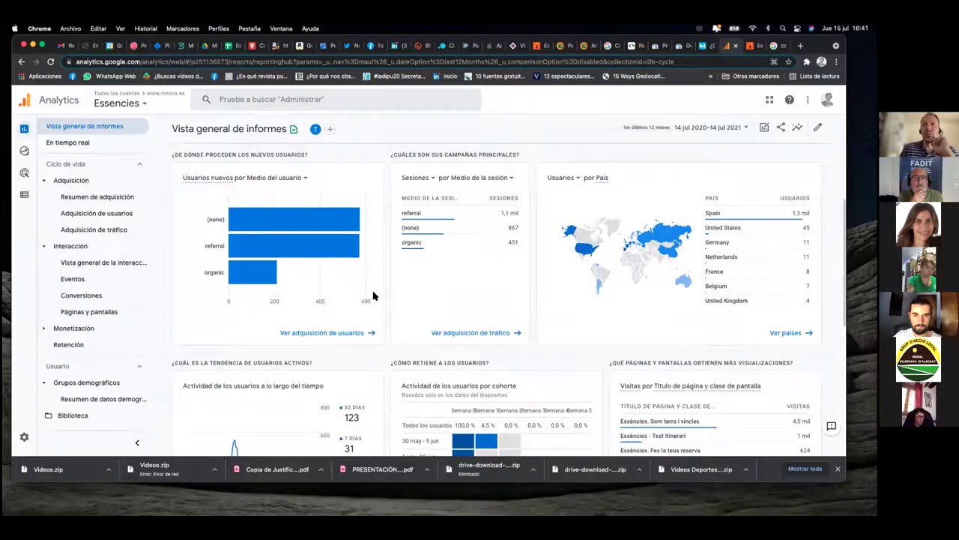
scroll(372, 295, up, 5)
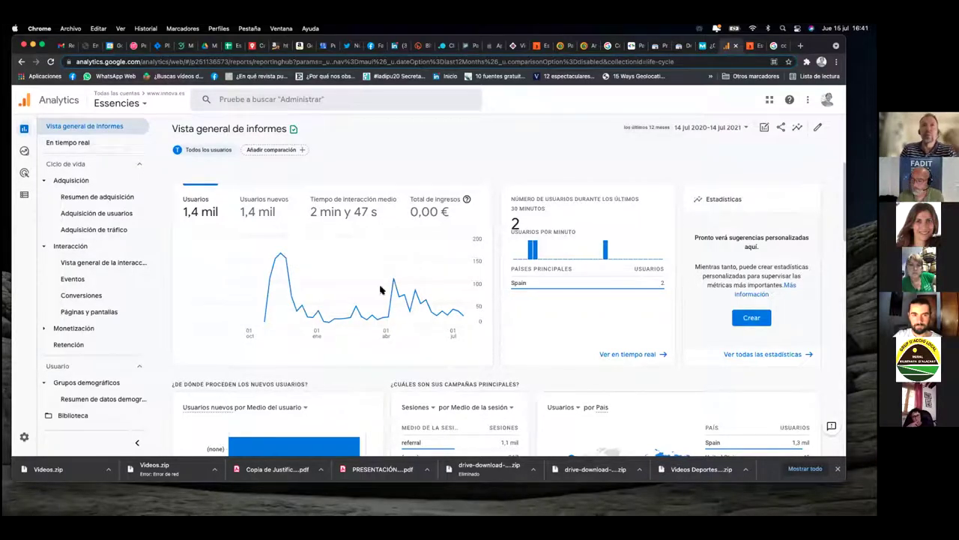
scroll(346, 307, down, 3)
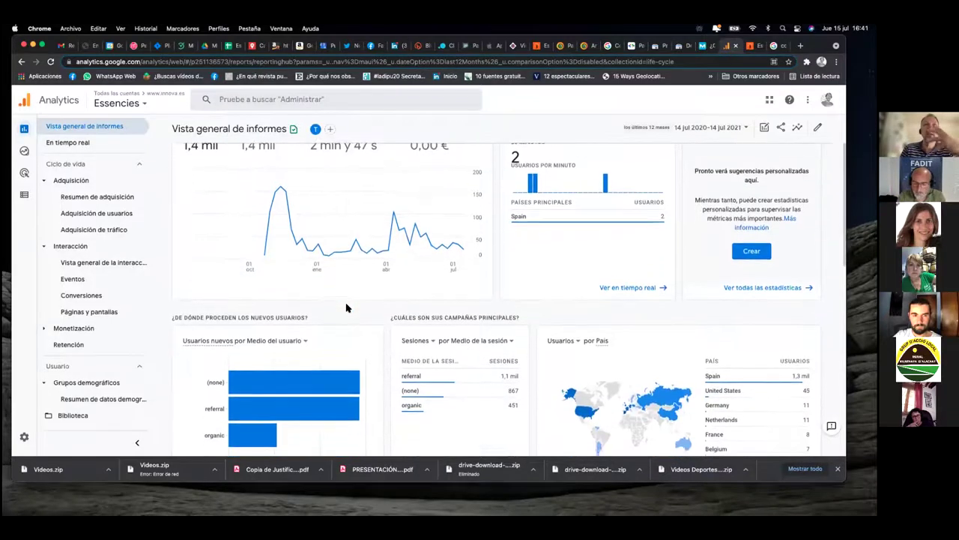
scroll(349, 306, down, 1)
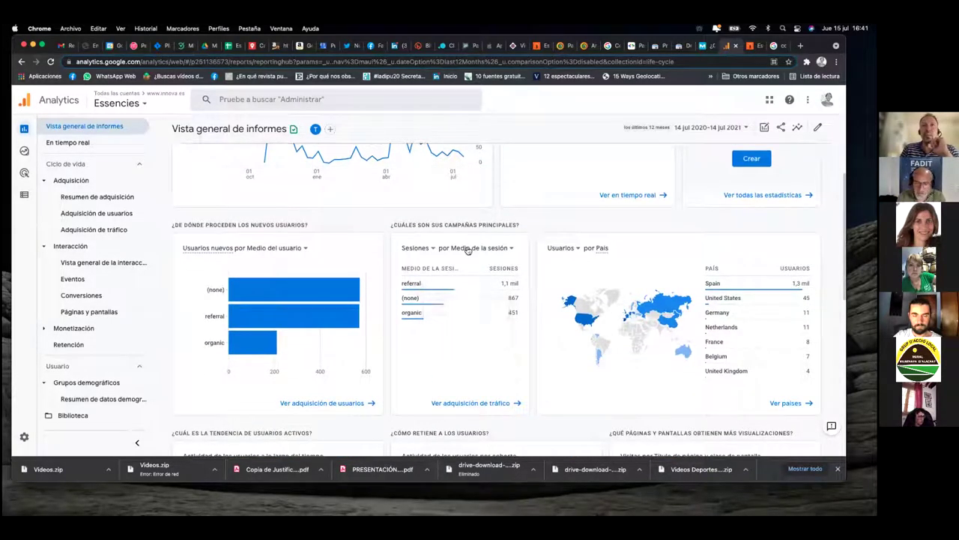
- Open the Adquisición de tráfico report and set its table dimension to Fuente/medio de la sesión
click(476, 403)
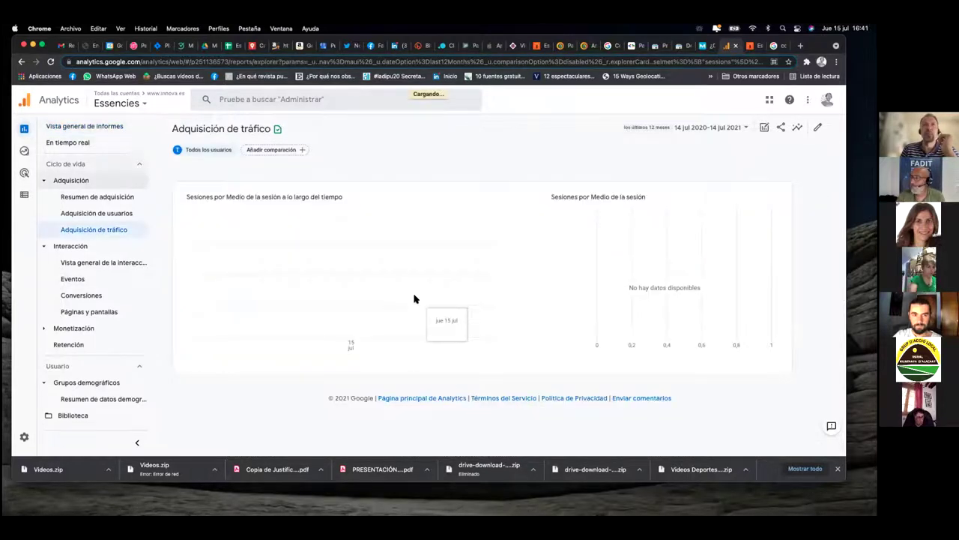
scroll(345, 297, down, 1)
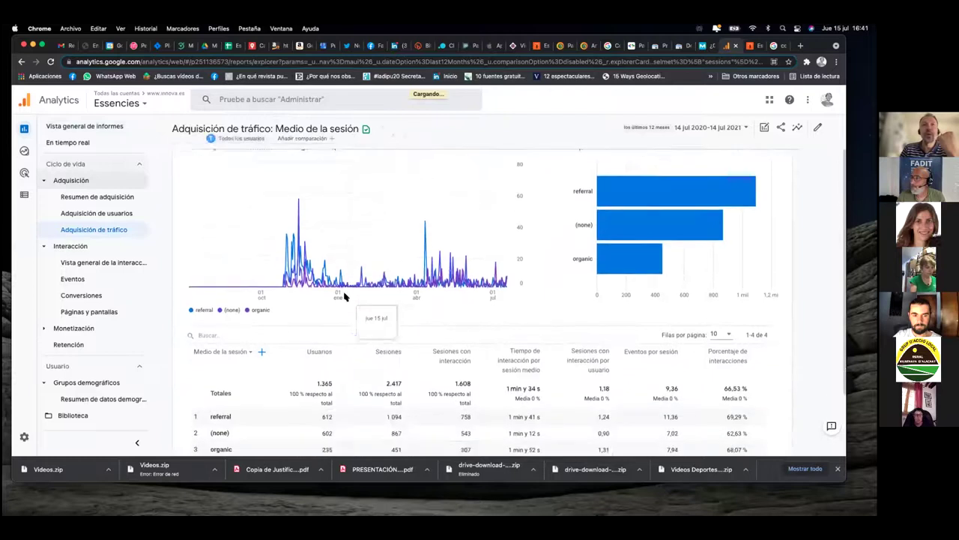
scroll(345, 297, down, 1)
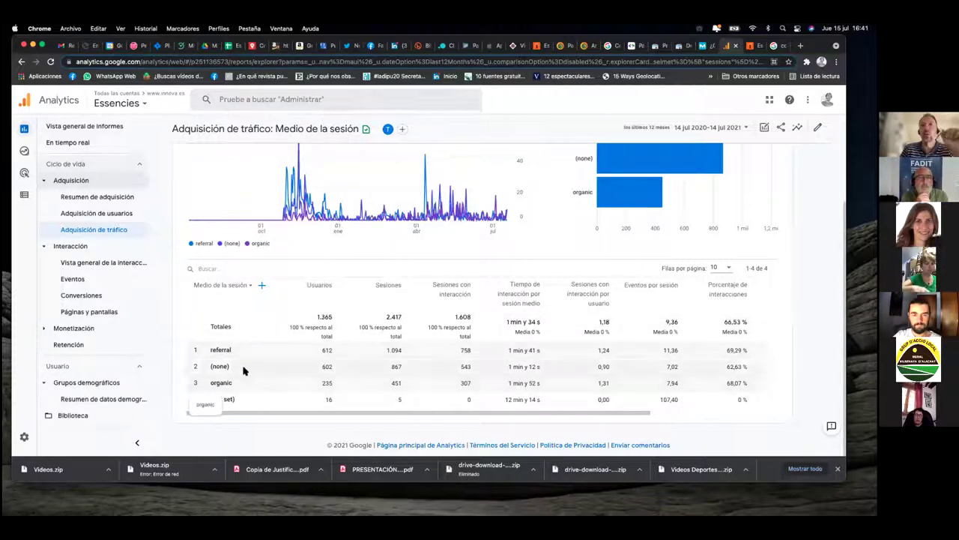
click(248, 286)
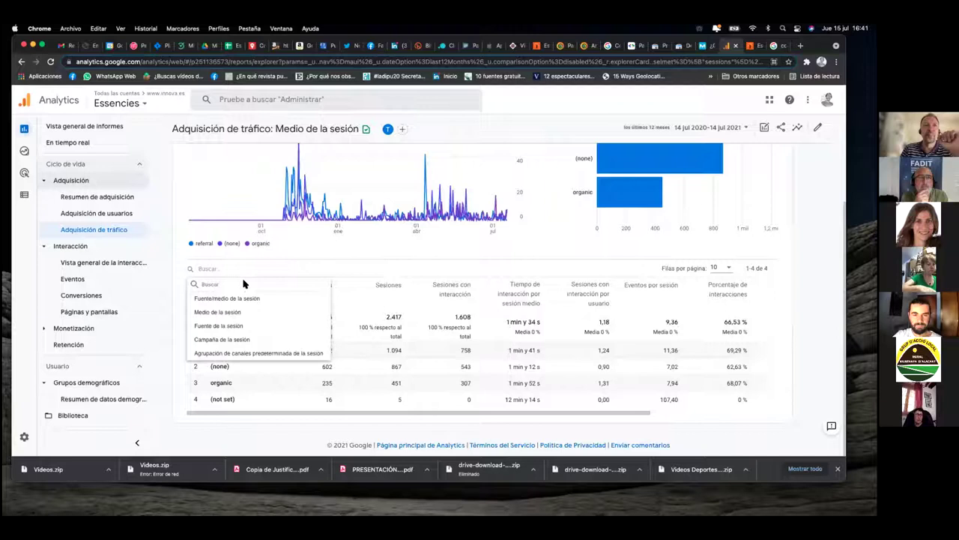
click(233, 299)
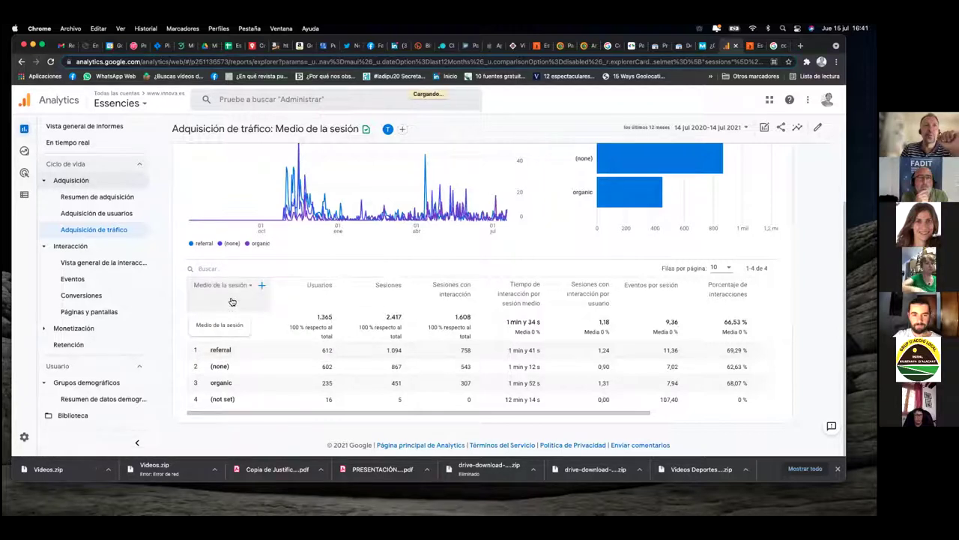
- Review the google / organic and essencies.net / referral source/medium rows, then go to the PageSpeed Insights tab
scroll(330, 318, down, 3)
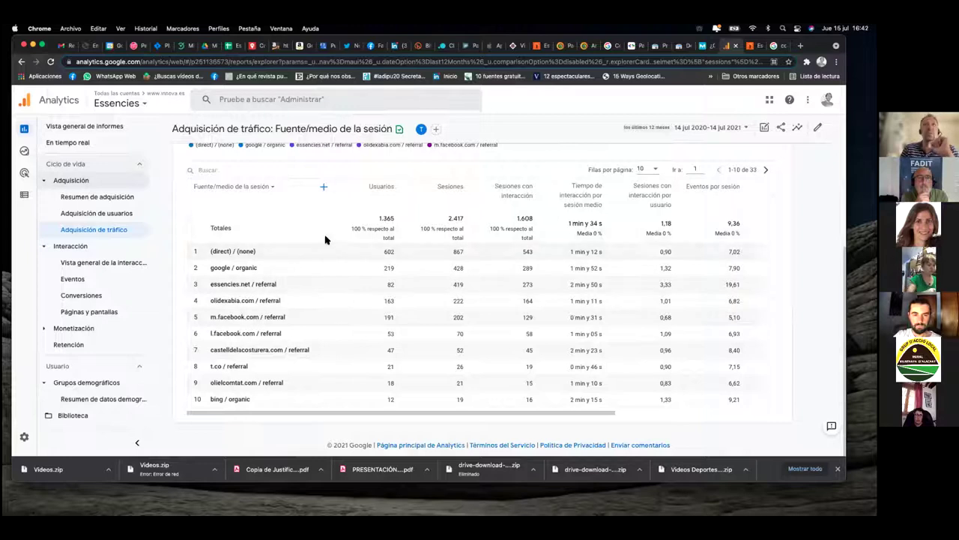
scroll(310, 248, up, 1)
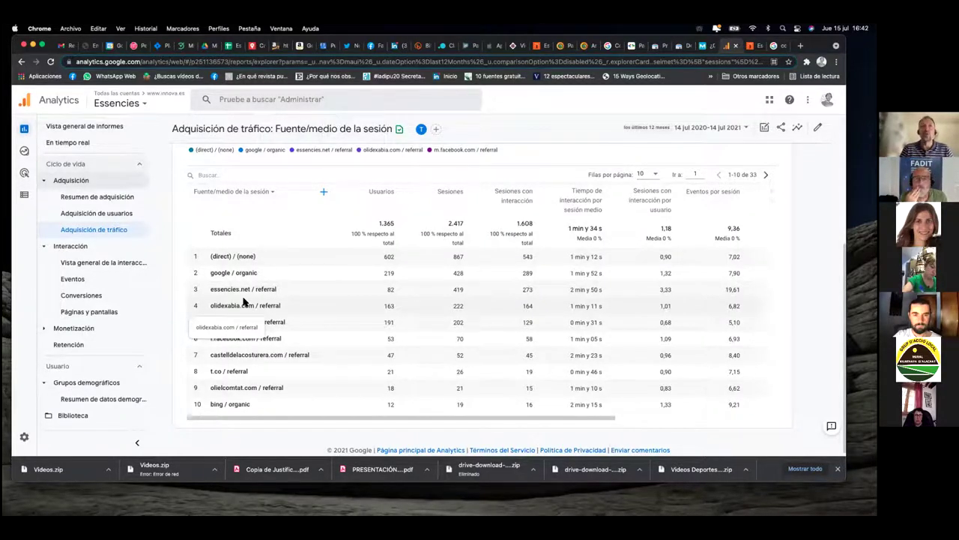
scroll(243, 302, down, 1)
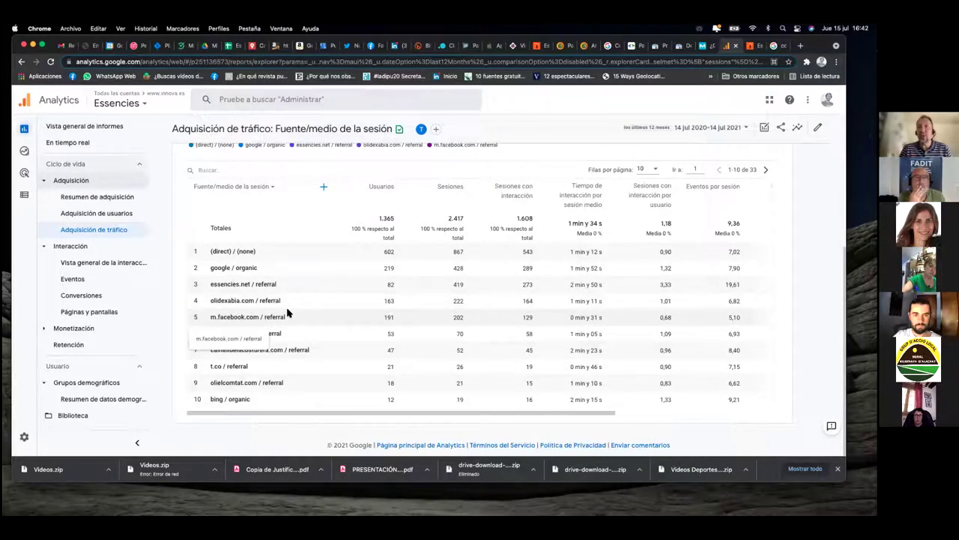
scroll(287, 314, up, 2)
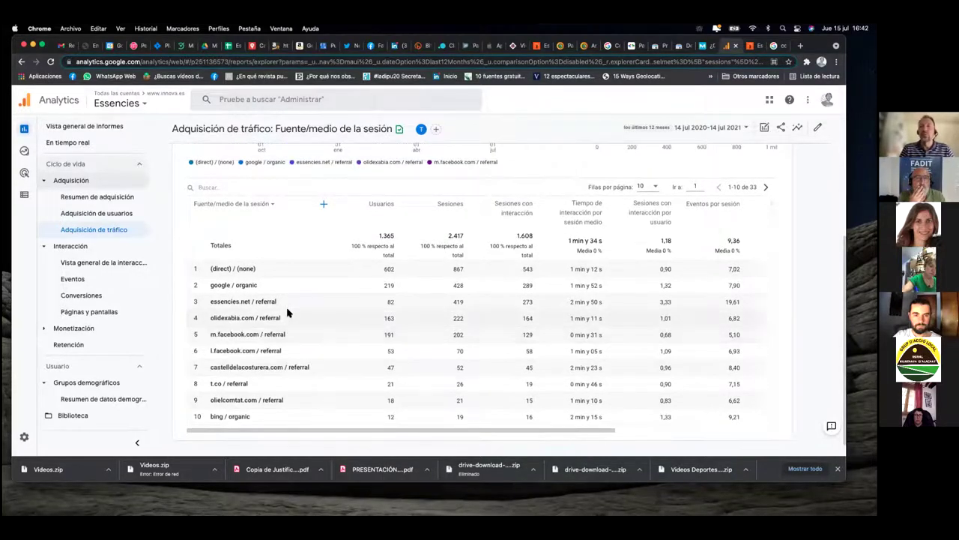
scroll(287, 314, down, 2)
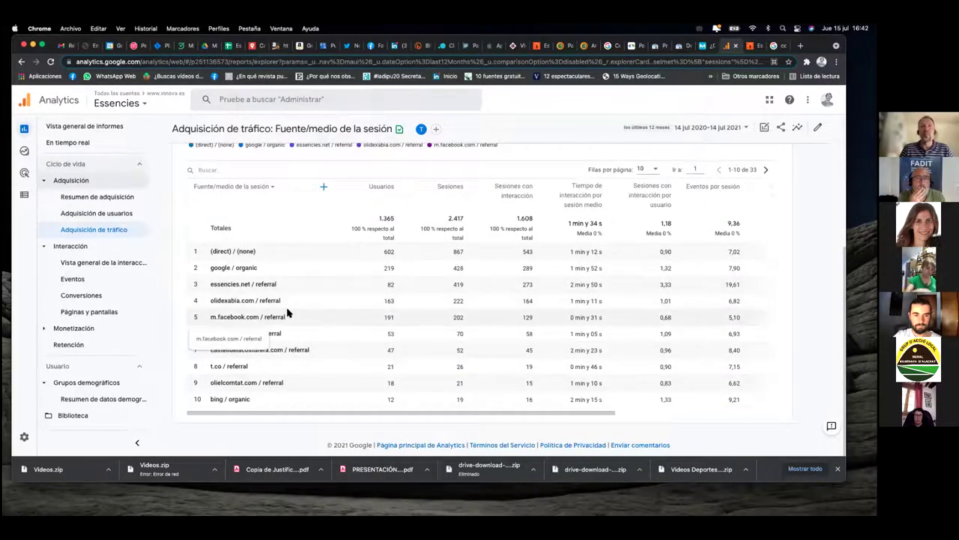
scroll(287, 313, up, 10)
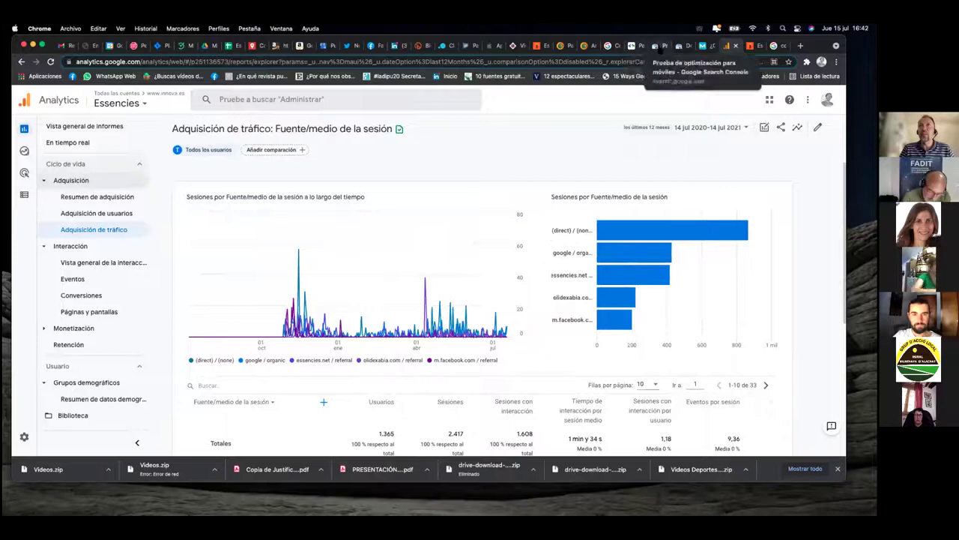
click(637, 47)
- Close the PageSpeed, Think with Google, extra report, SEO analysis and mobile-friendly test tabs
click(640, 46)
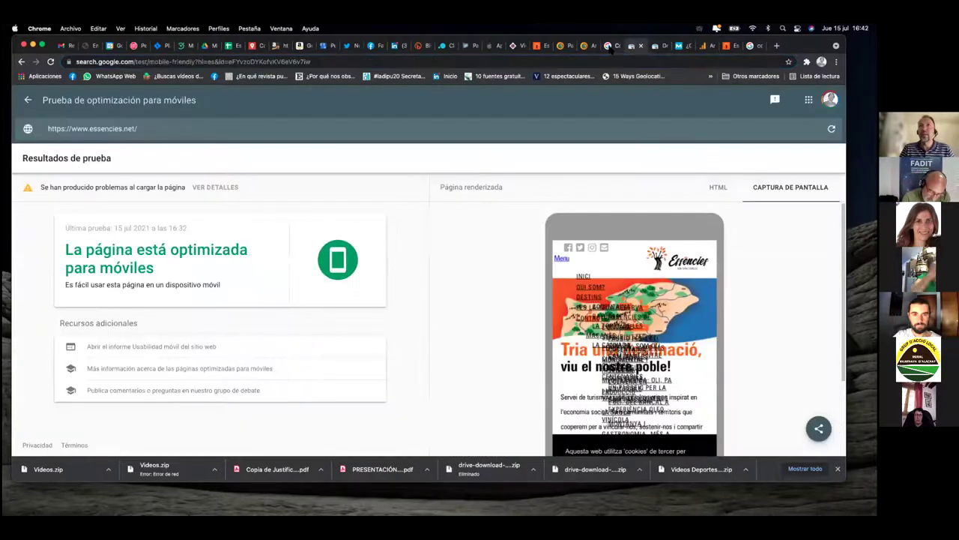
click(610, 46)
click(617, 46)
click(588, 47)
click(593, 47)
click(564, 46)
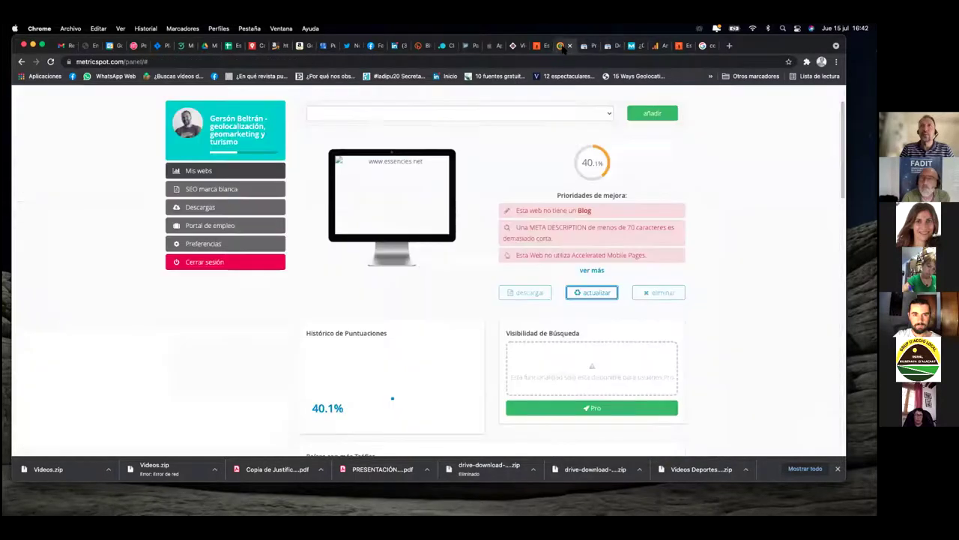
click(571, 45)
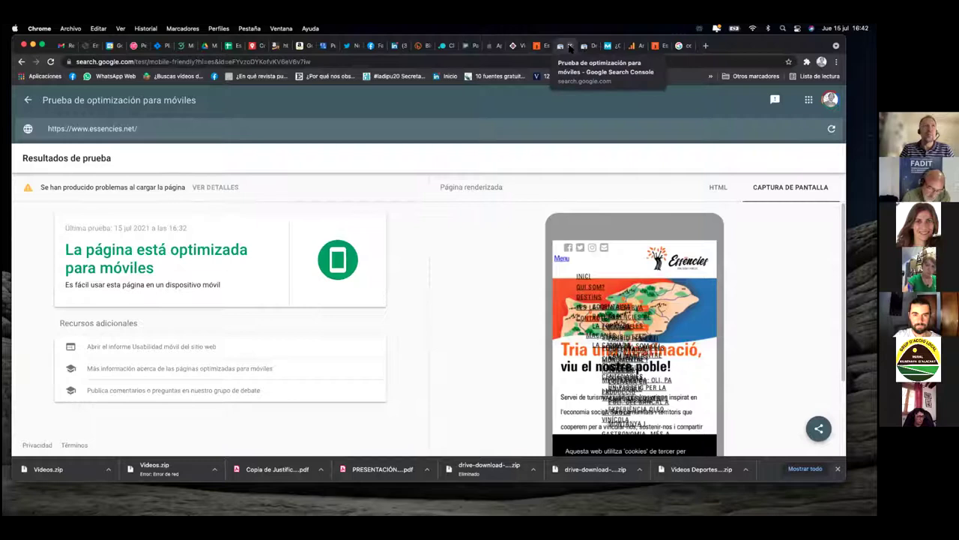
click(571, 47)
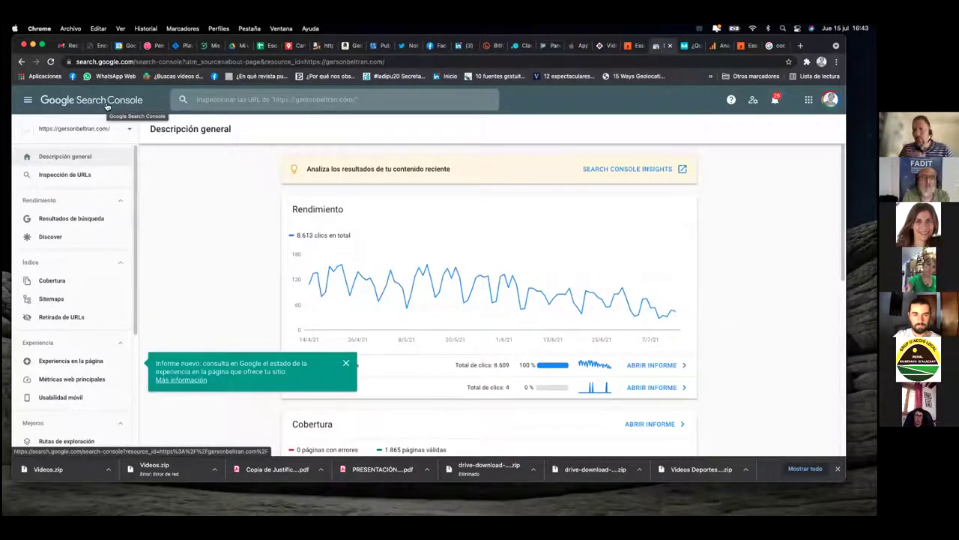
- Select the base Search Console web address in the address bar
click(135, 63)
drag(156, 62, 43, 63)
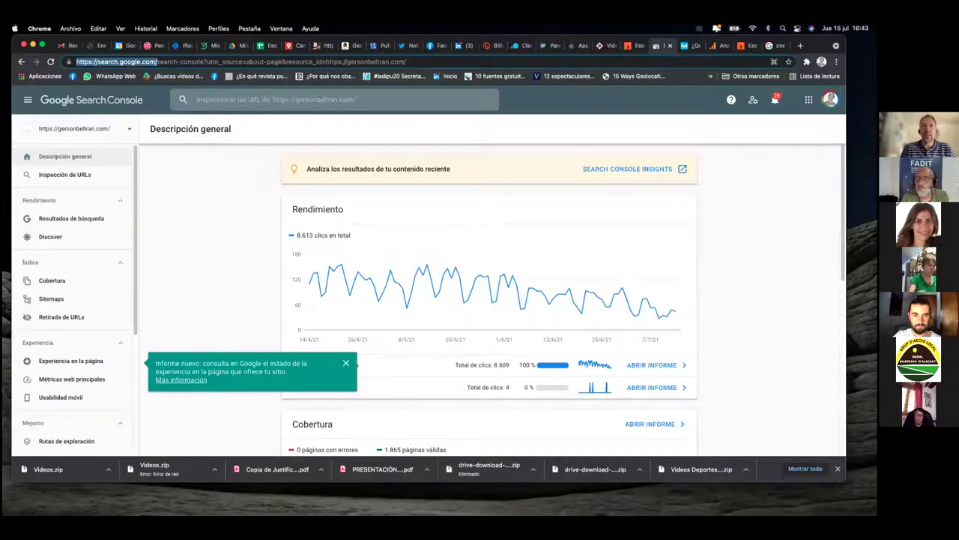
click(243, 227)
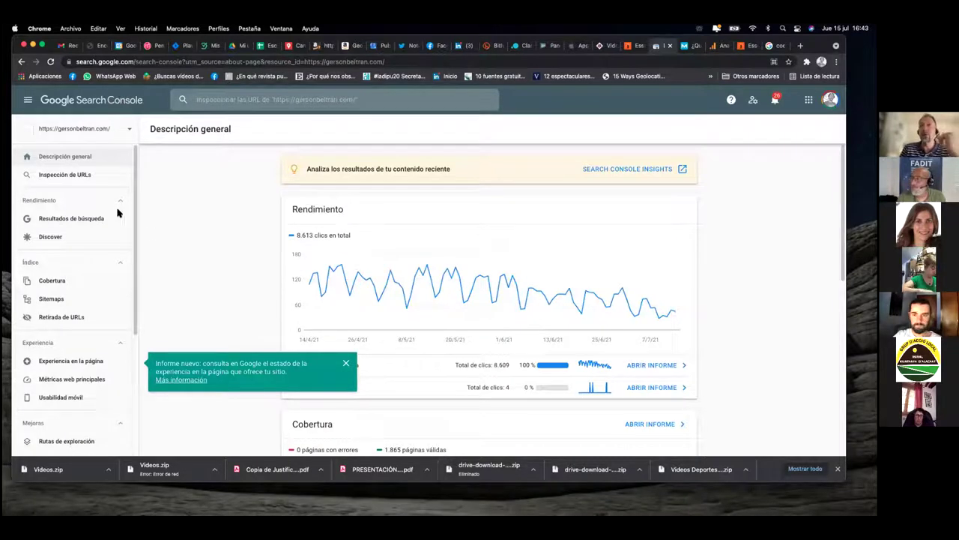
- Open URL inspection, then the Sitemaps report listing /sitemap.xml and /sitemap_index.xml
click(65, 178)
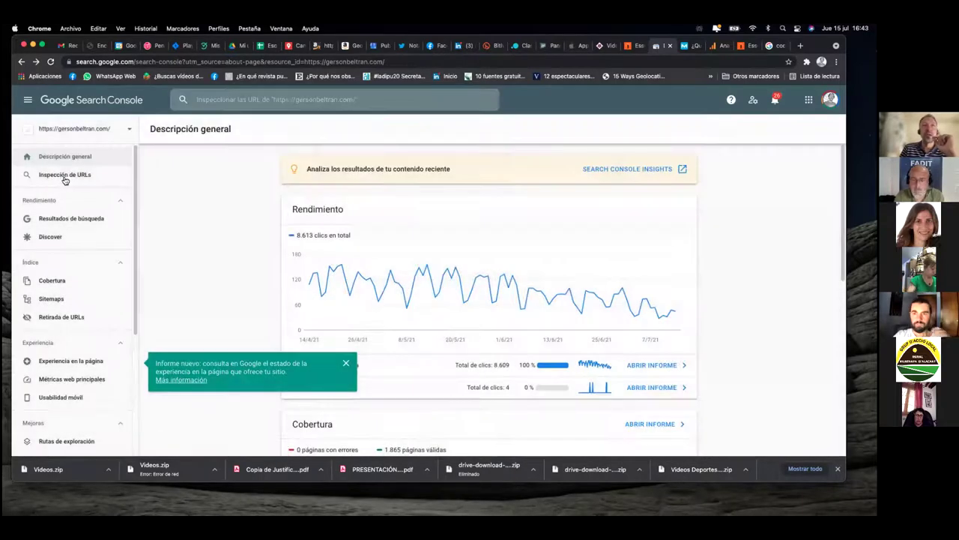
click(65, 178)
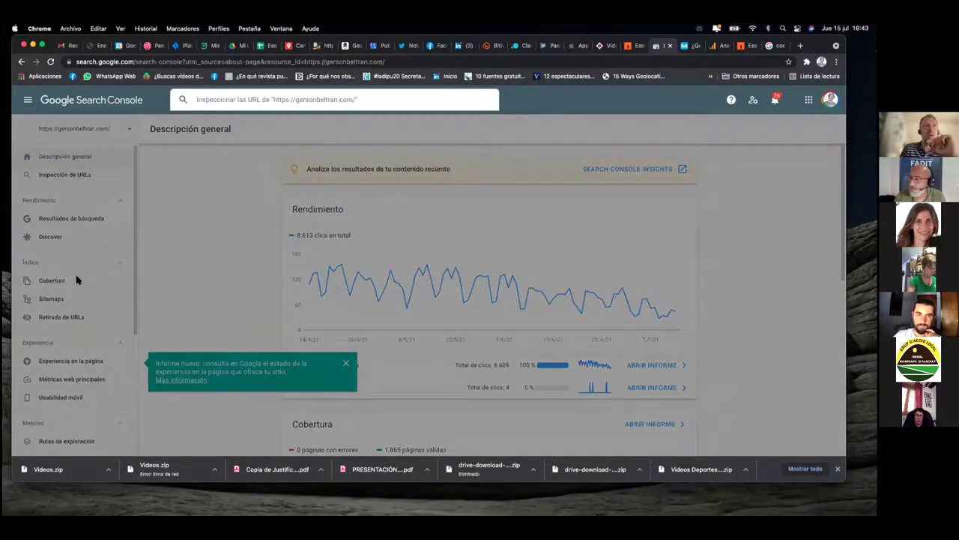
click(45, 299)
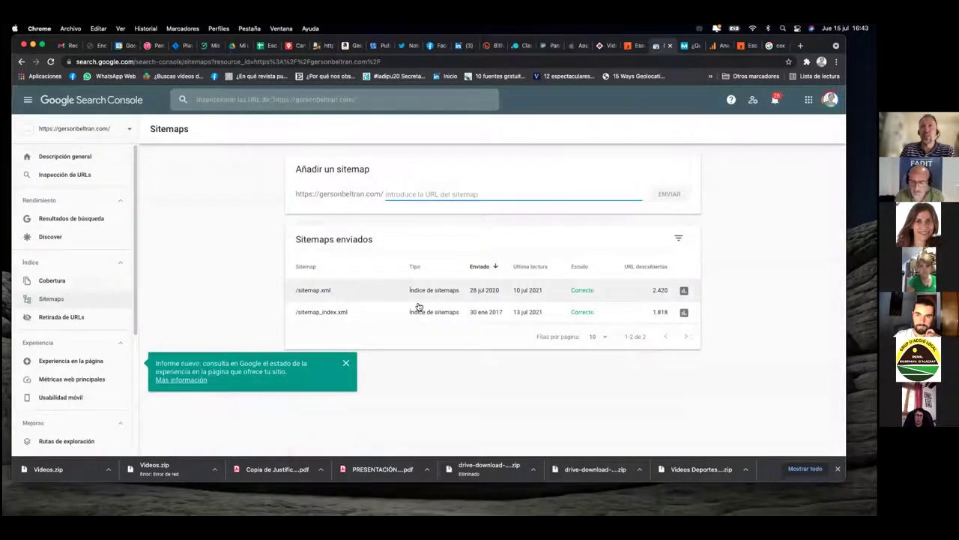
- Check Core Web Vitals, then scroll through the search results performance queries
click(75, 379)
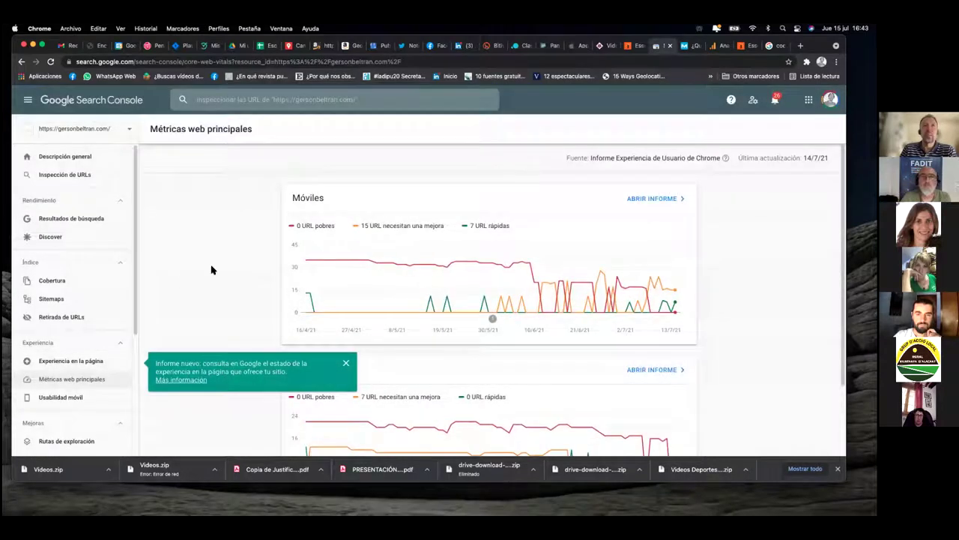
scroll(399, 275, down, 3)
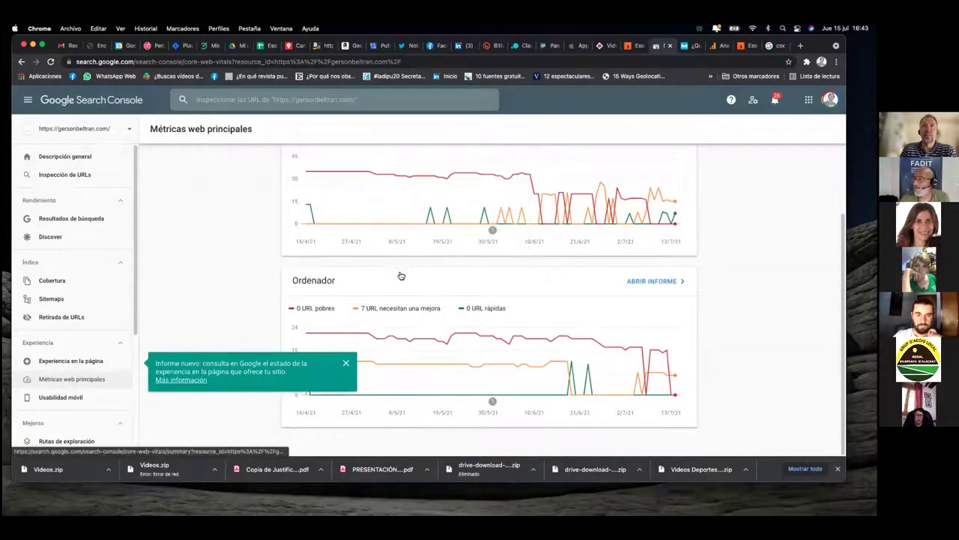
click(60, 219)
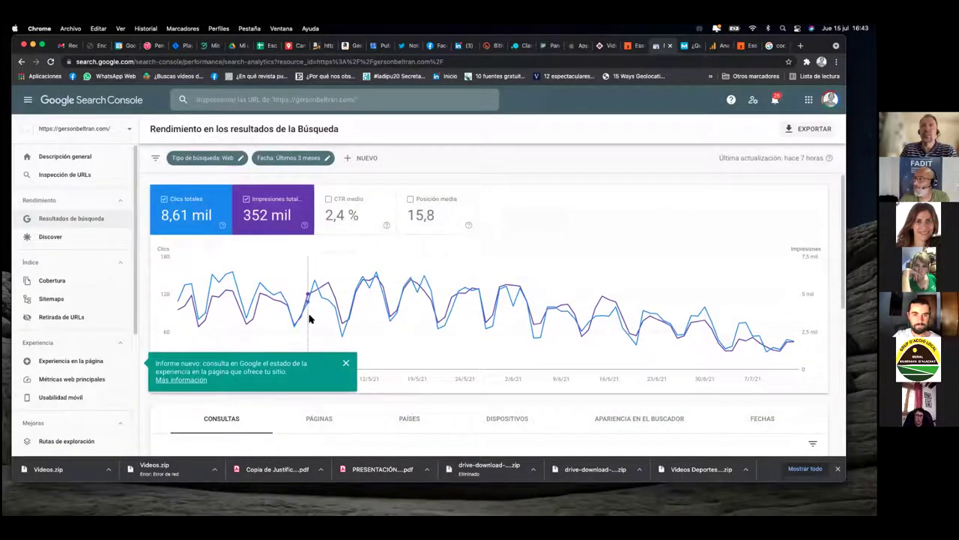
scroll(475, 292, down, 5)
scroll(381, 323, down, 2)
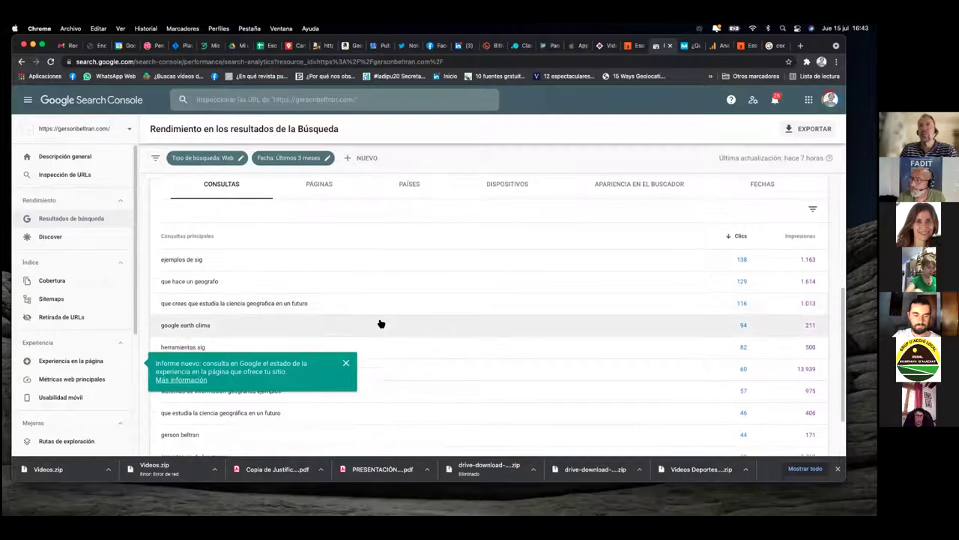
scroll(380, 323, up, 3)
scroll(381, 323, up, 3)
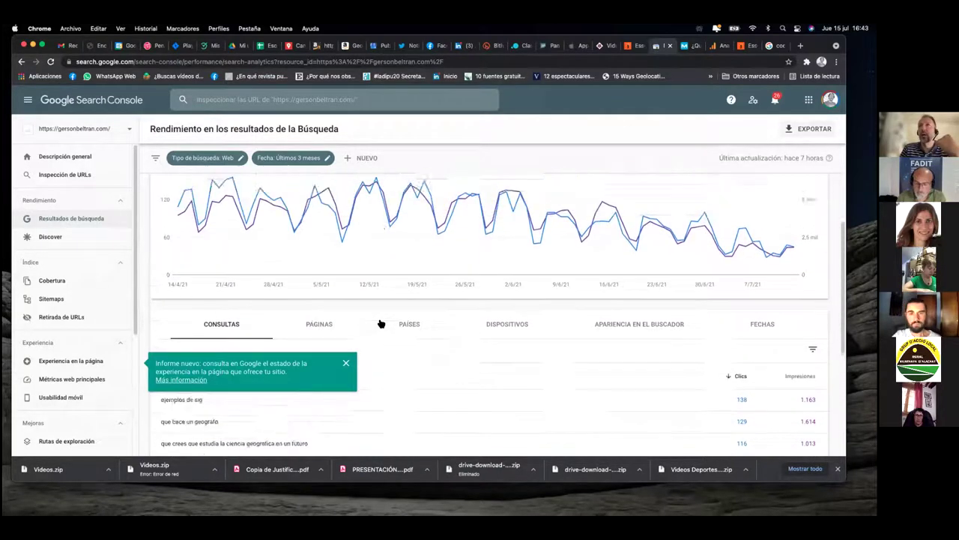
scroll(379, 323, down, 4)
scroll(380, 323, down, 5)
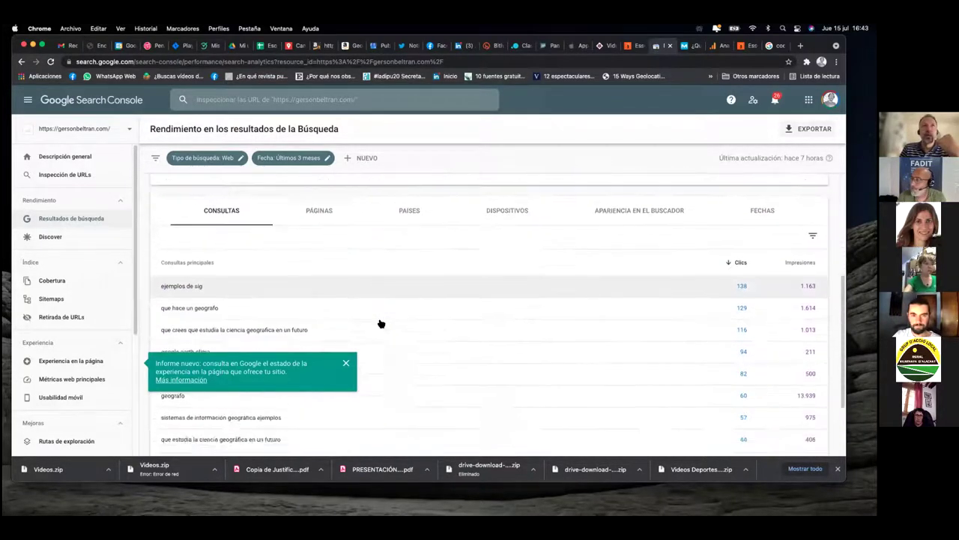
scroll(321, 259, up, 2)
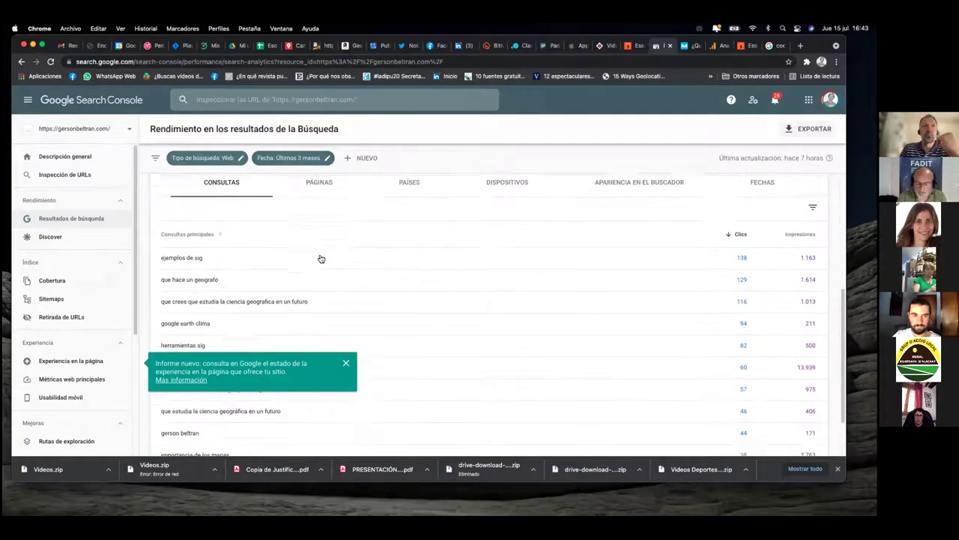
scroll(321, 258, down, 1)
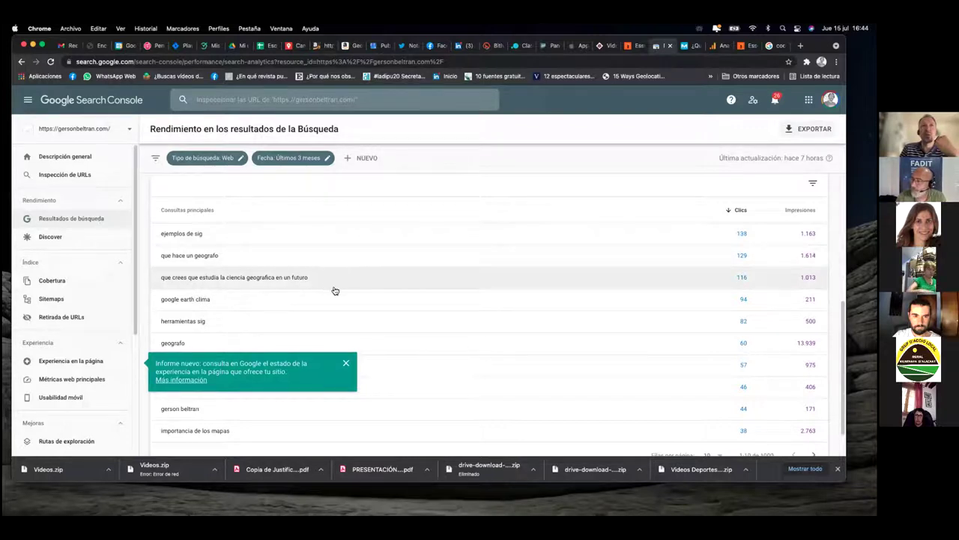
scroll(253, 278, down, 1)
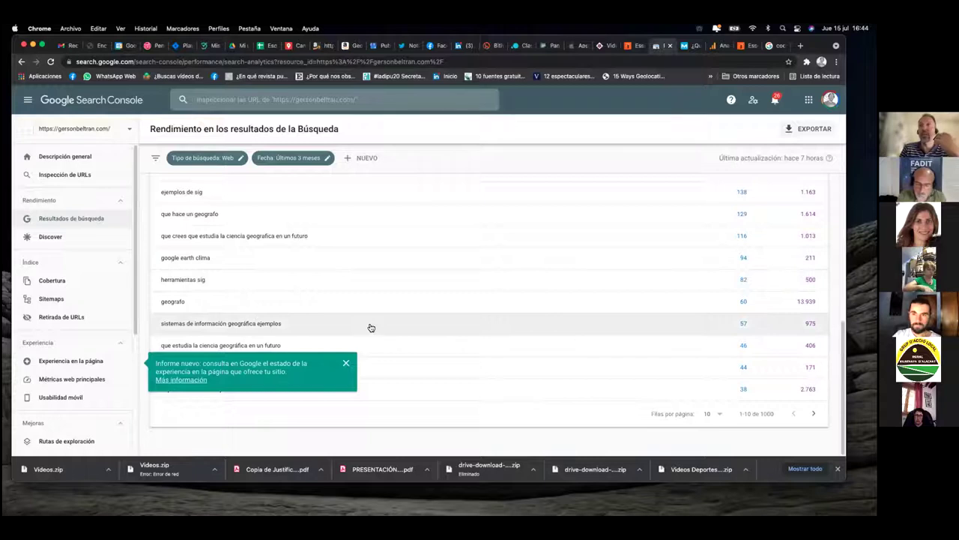
- Dismiss the new-feature notice and break search performance down by country, led by México
click(345, 363)
scroll(371, 337, up, 4)
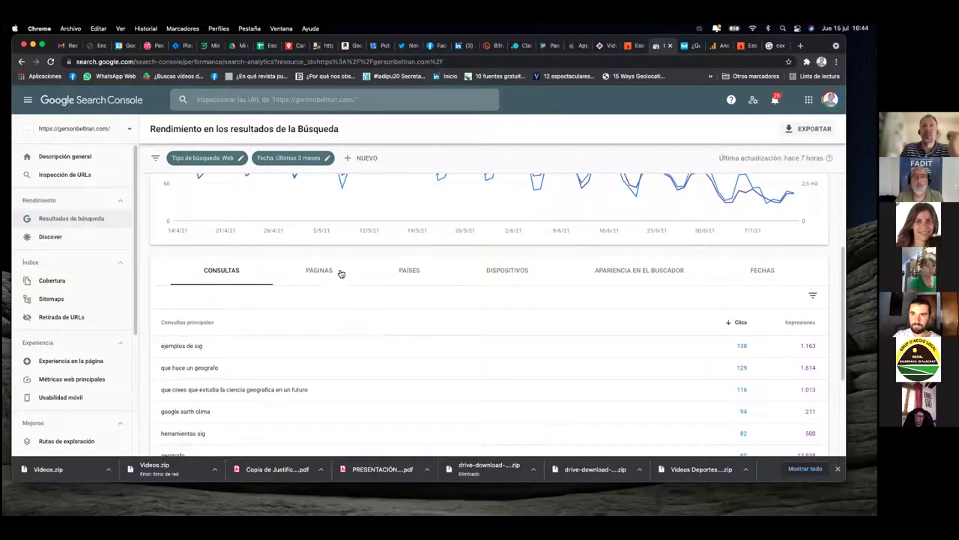
click(408, 271)
scroll(407, 278, down, 3)
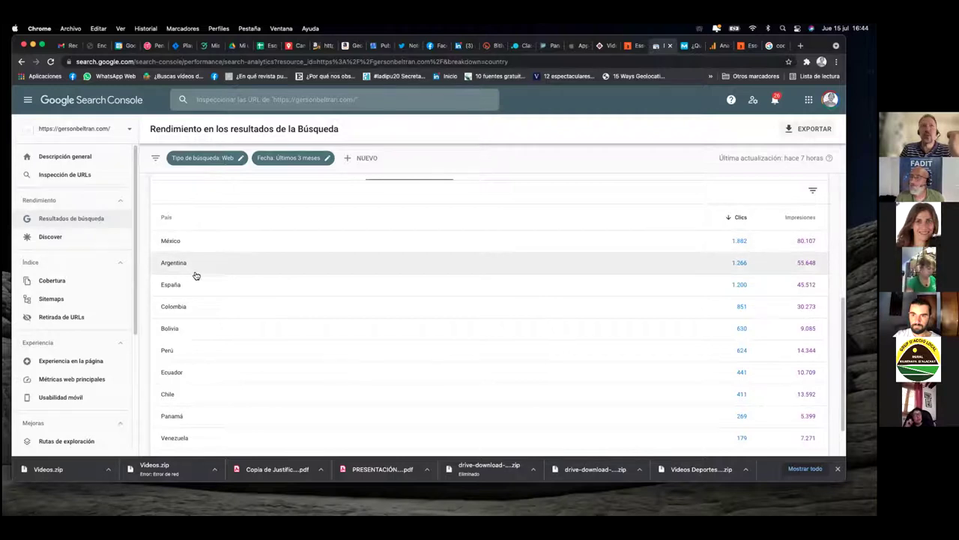
scroll(313, 321, up, 1)
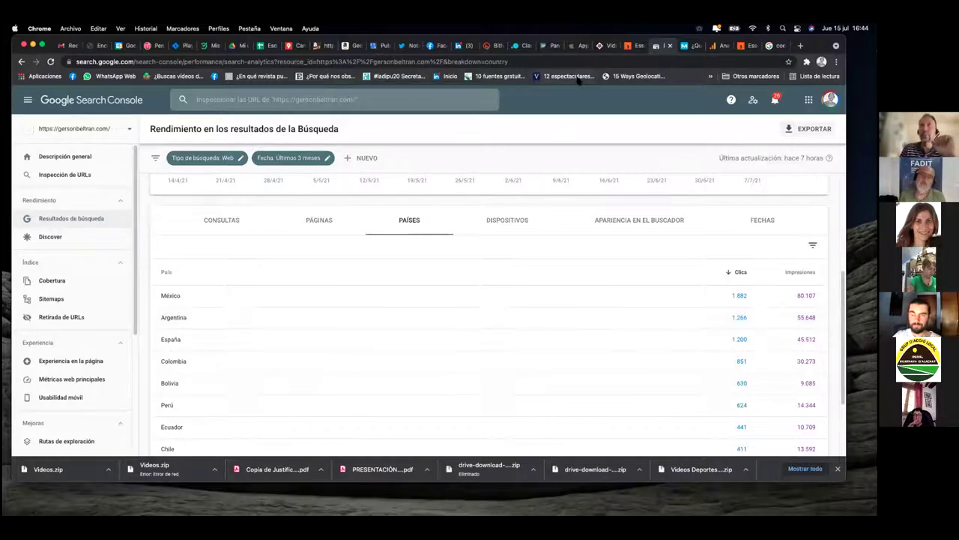
- Close the cocentaina Google results tab and return to the Analytics traffic acquisition report
click(744, 46)
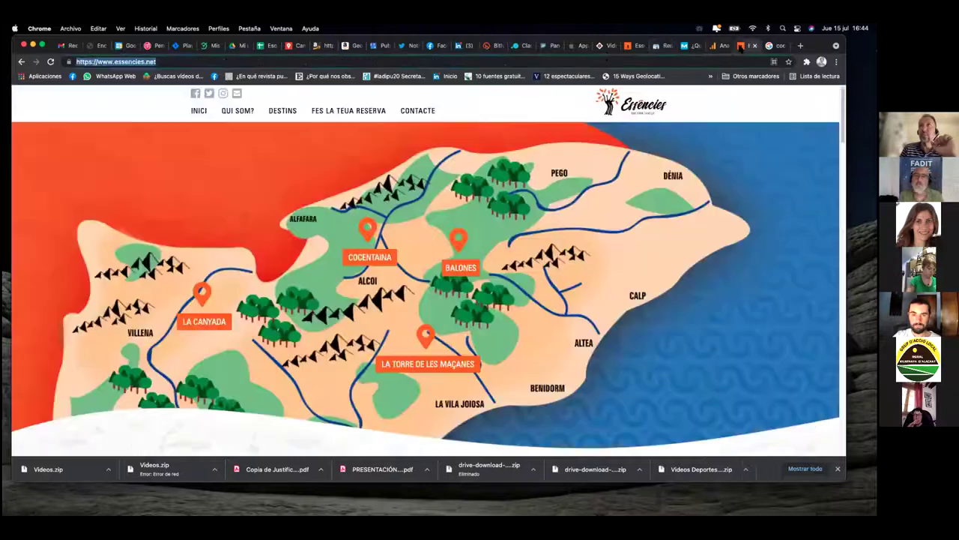
click(664, 47)
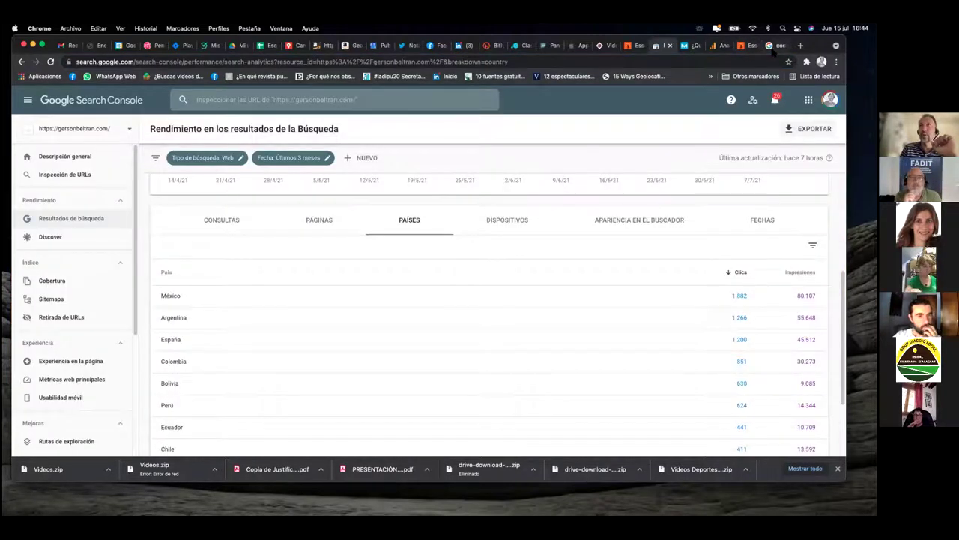
click(773, 47)
click(783, 46)
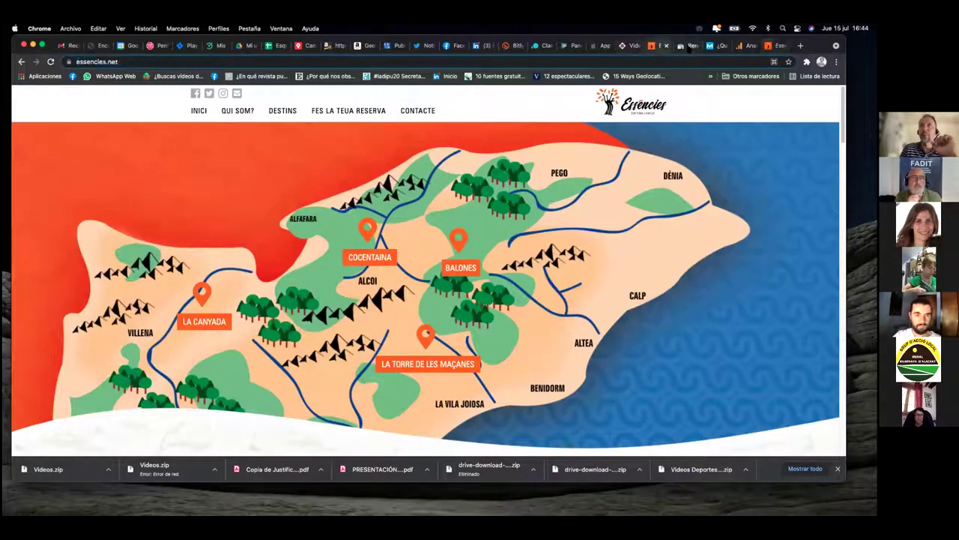
click(688, 46)
click(712, 47)
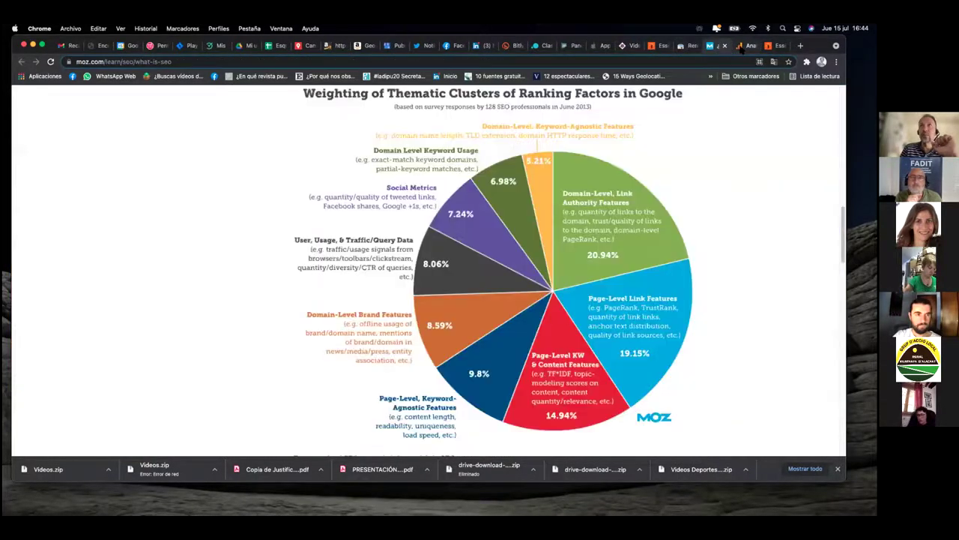
click(739, 45)
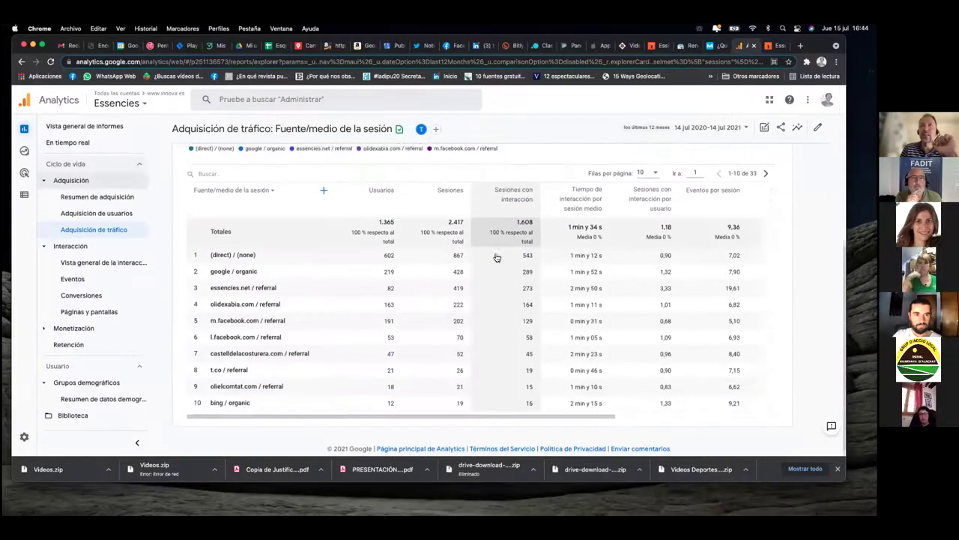
- Review the reports overview cards: 1,4 mil users, referral/(none)/organic sources, Spain leading countries
click(79, 142)
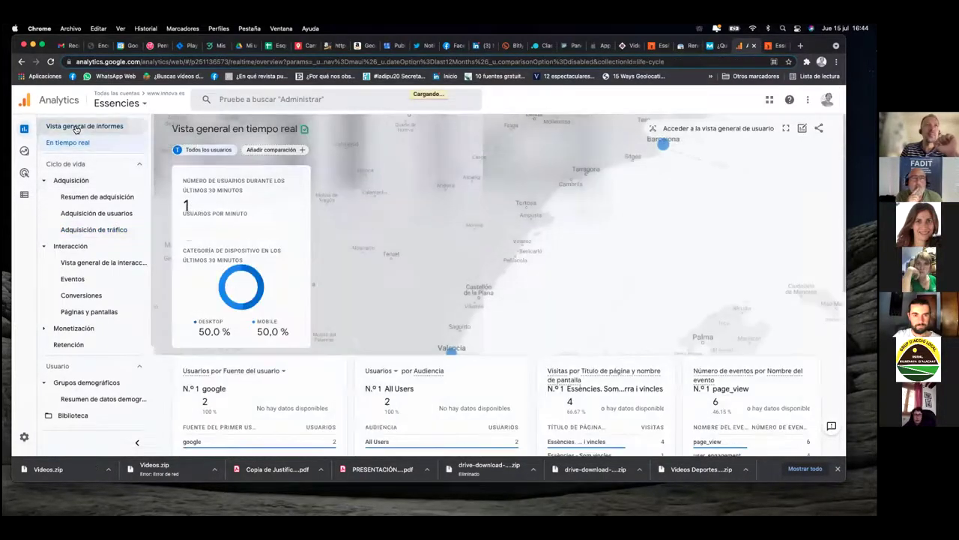
click(77, 127)
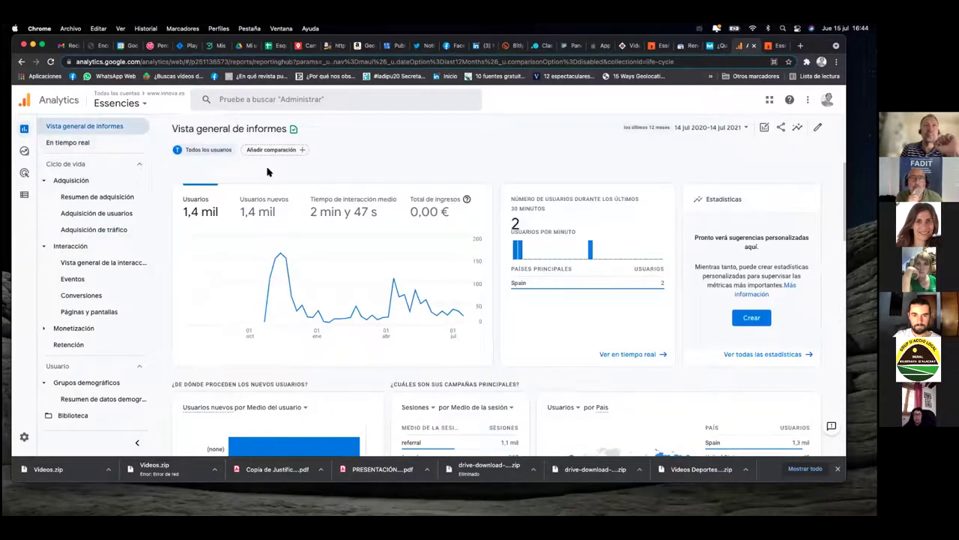
mouse_move(530, 289)
scroll(529, 286, down, 3)
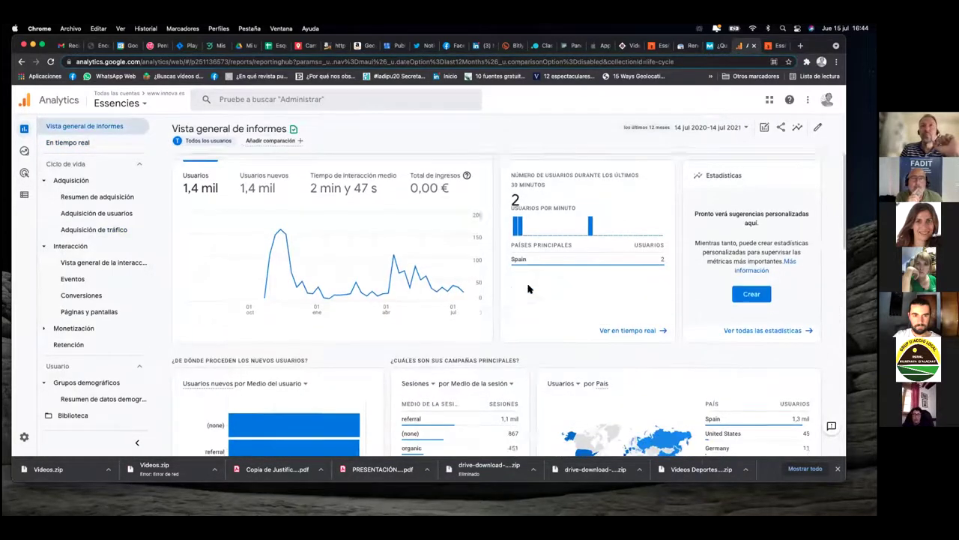
scroll(702, 308, up, 3)
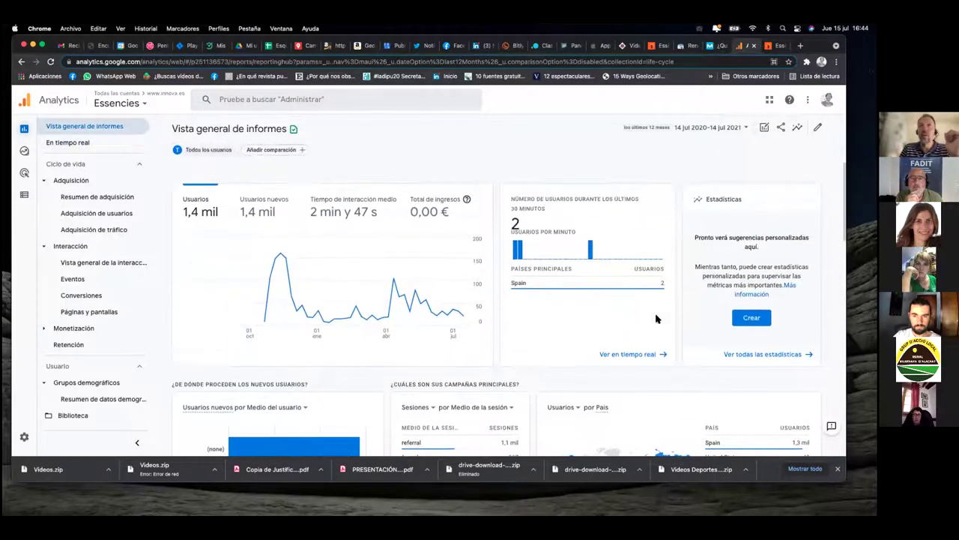
scroll(657, 315, down, 1)
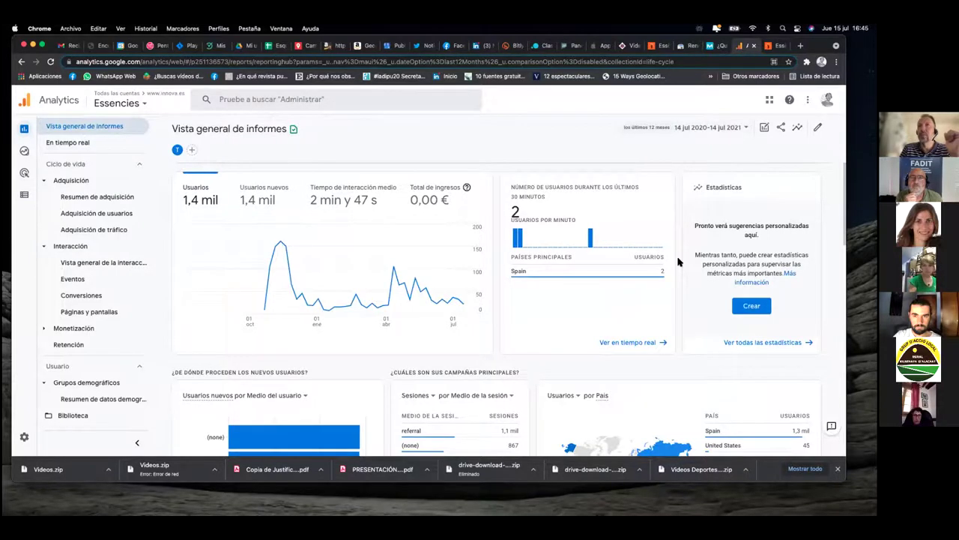
scroll(678, 261, down, 5)
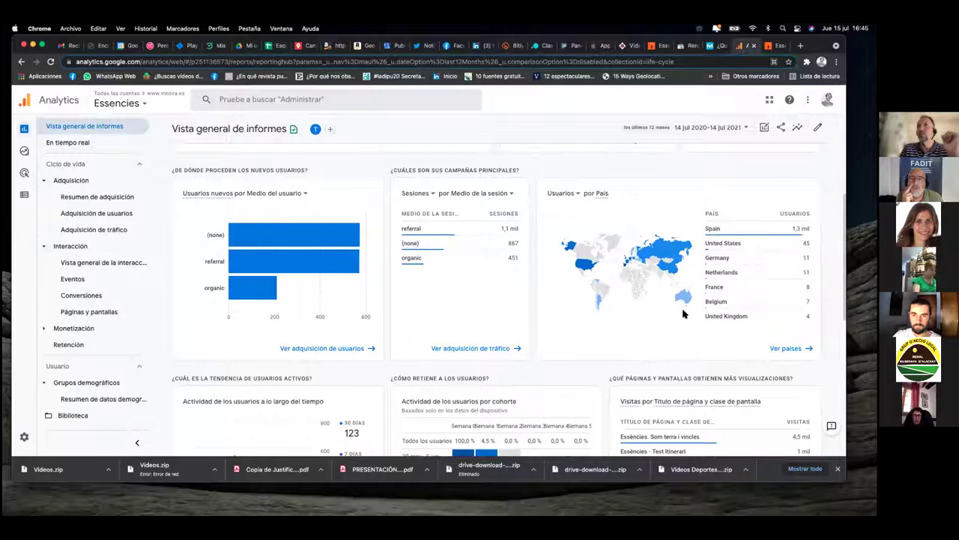
mouse_move(719, 242)
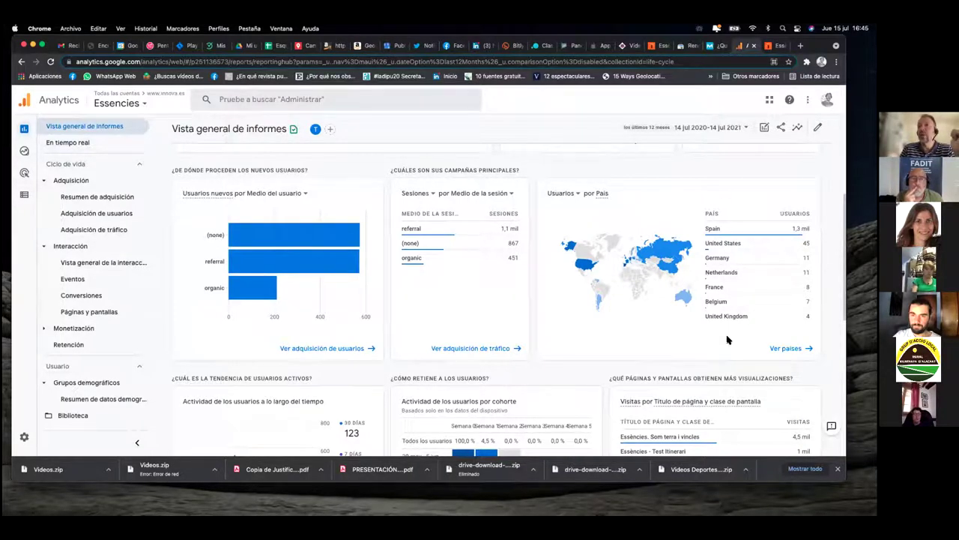
mouse_move(724, 261)
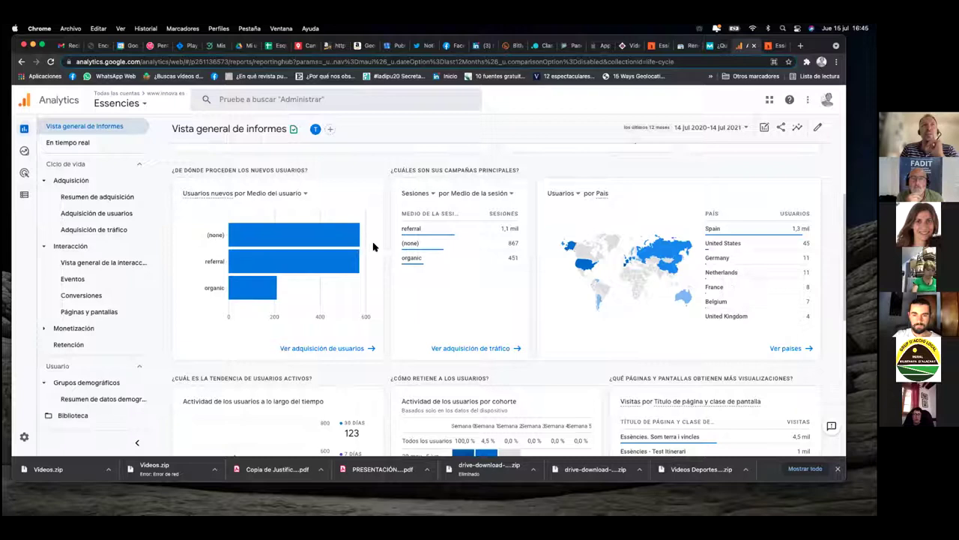
scroll(373, 247, up, 3)
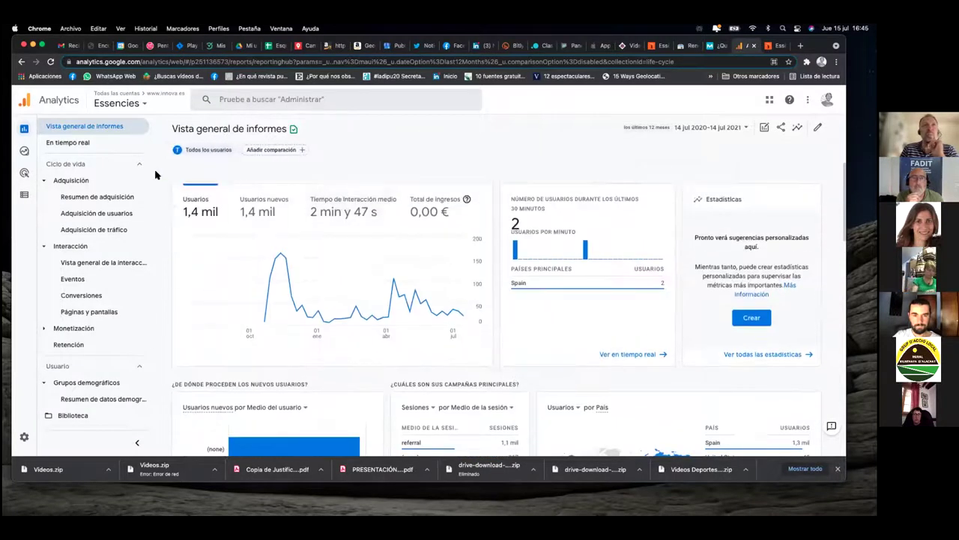
- Look over the real-time overview cards, then return to the Search Console performance report
click(71, 143)
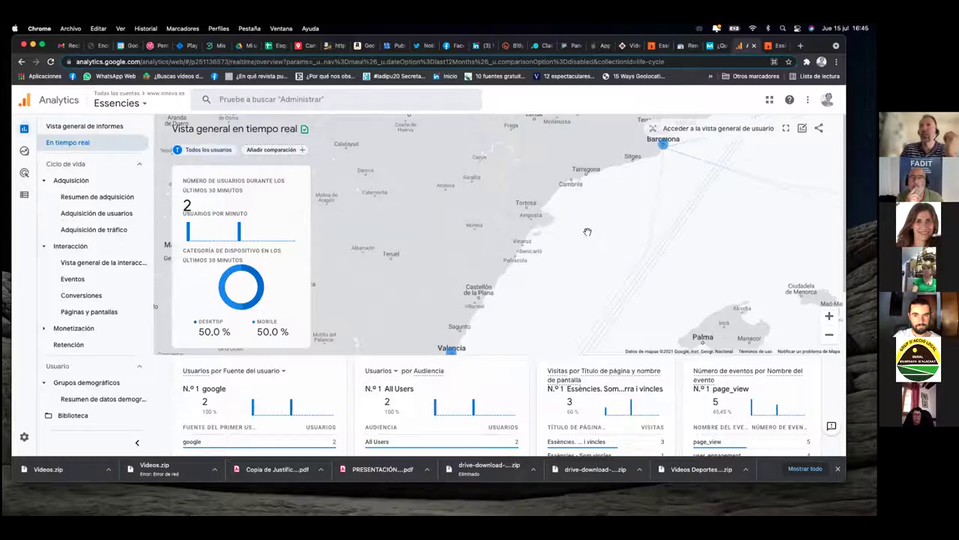
scroll(476, 436, down, 5)
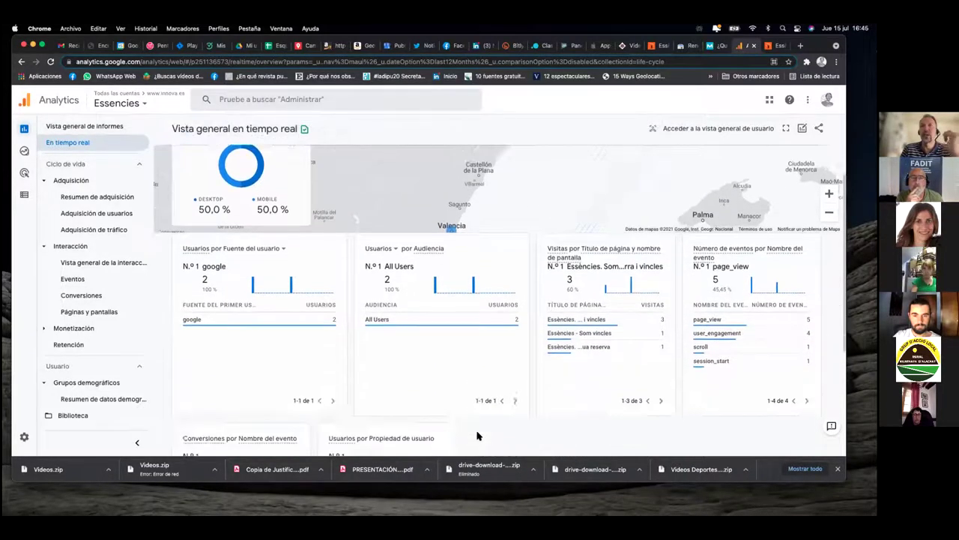
scroll(477, 435, up, 5)
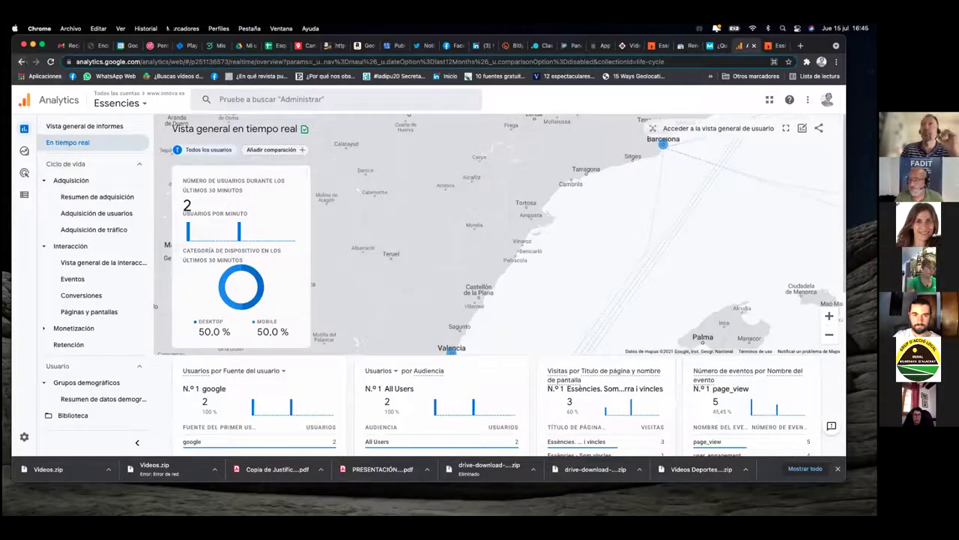
click(684, 46)
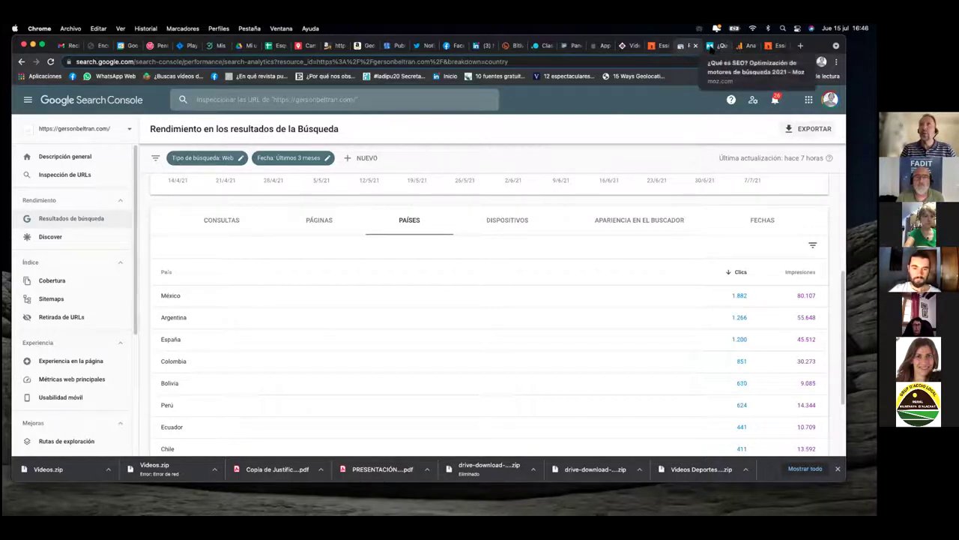
- Return to Analytics and look over the acquisition overview report
click(751, 47)
click(723, 47)
click(726, 47)
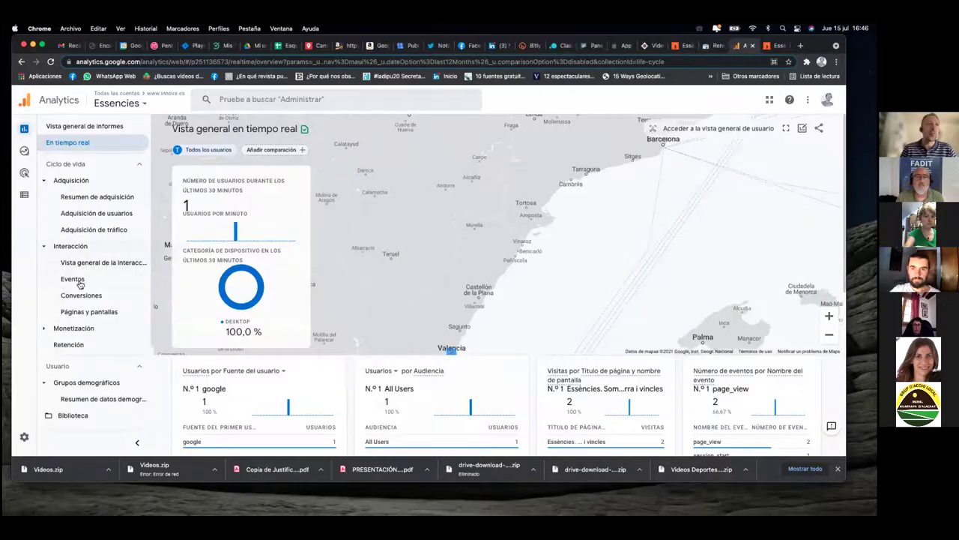
click(83, 196)
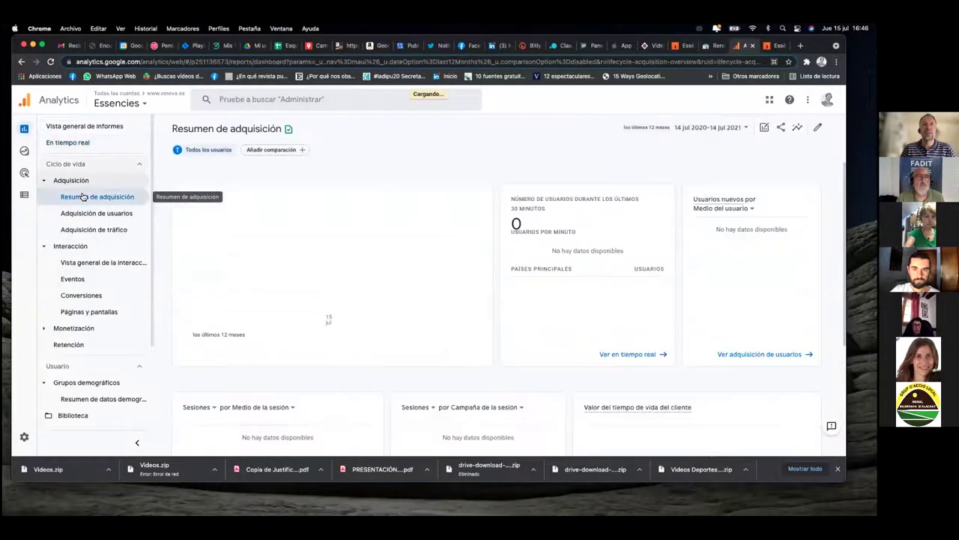
scroll(284, 285, down, 3)
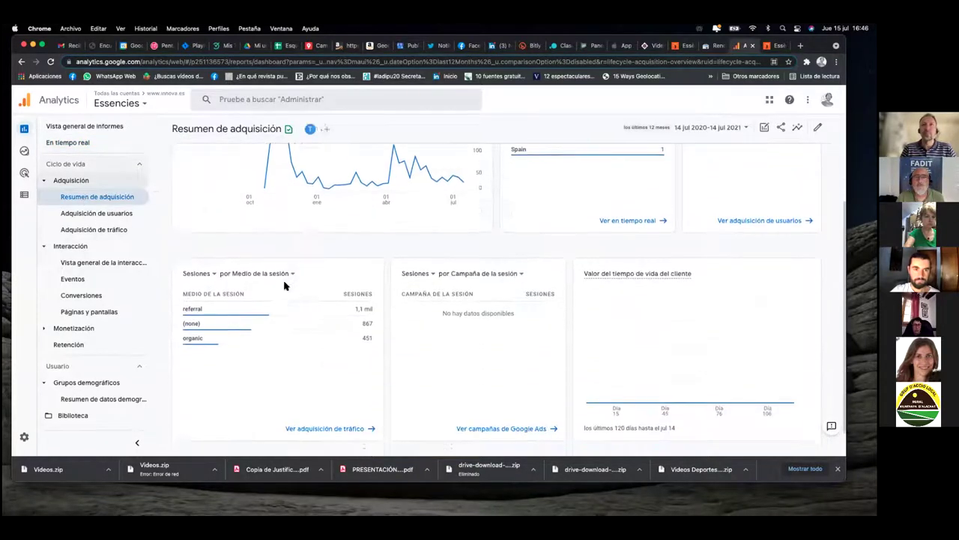
scroll(187, 233, up, 3)
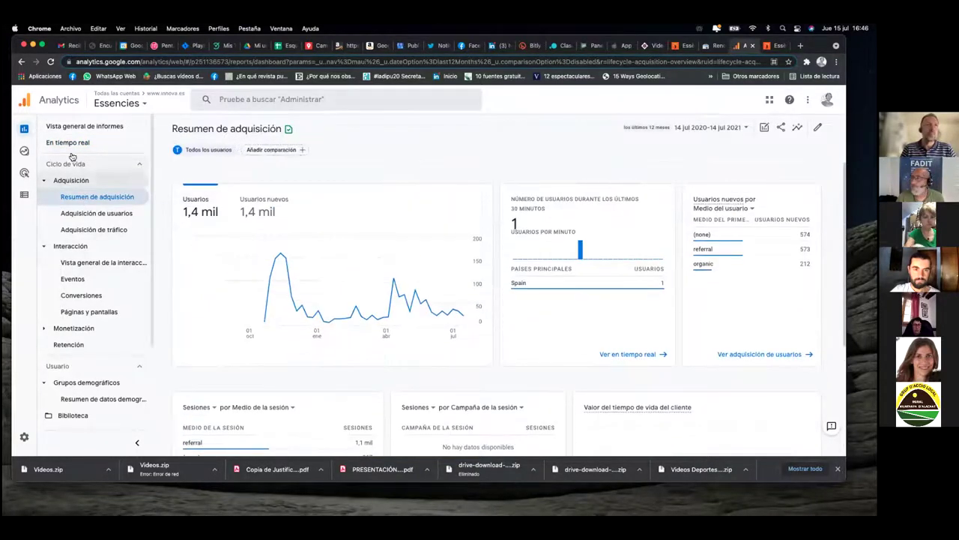
- From the reports overview, open the full users-by-country report via the country card
click(89, 128)
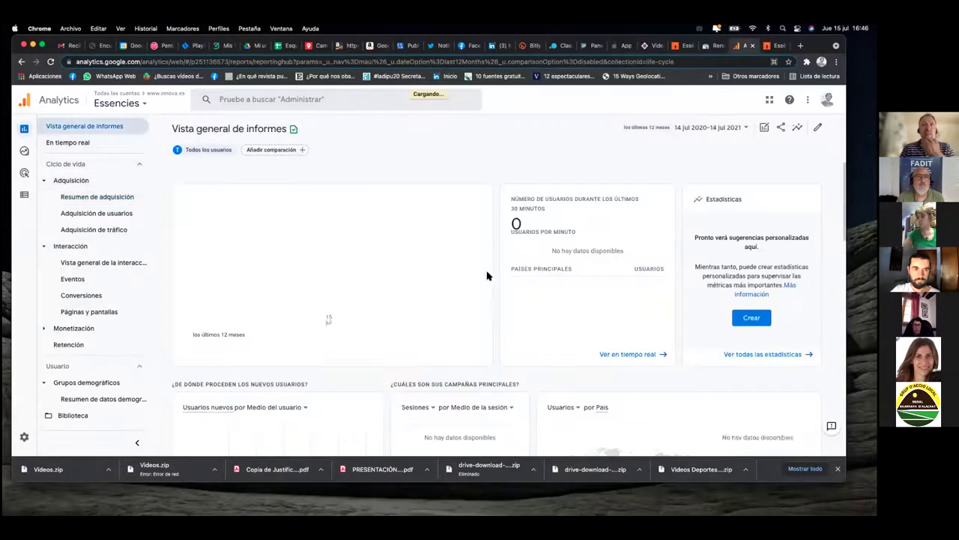
scroll(687, 334, down, 2)
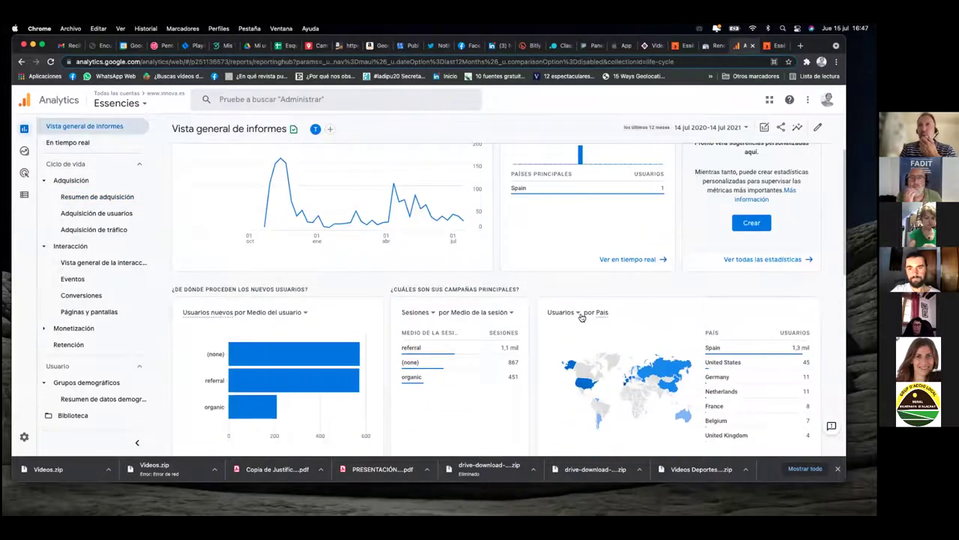
click(580, 315)
click(581, 316)
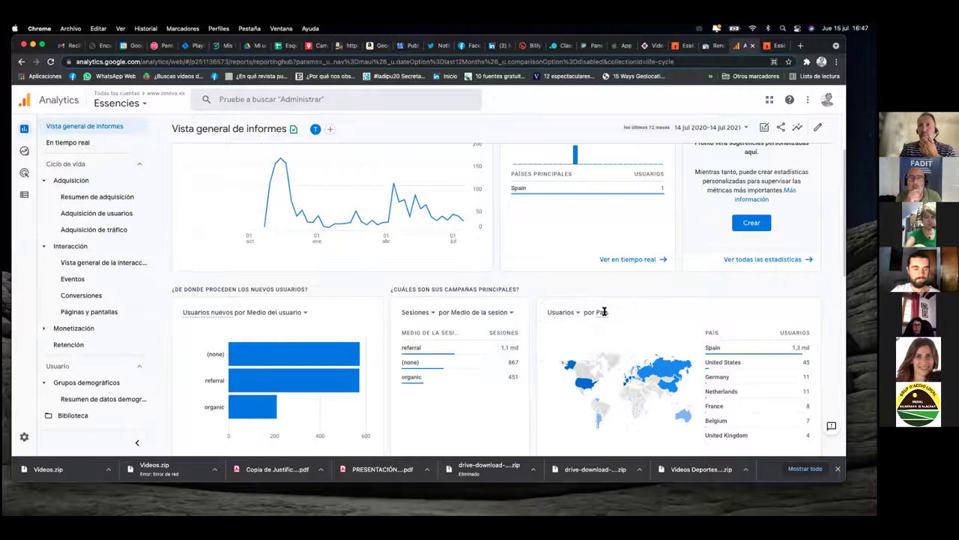
scroll(604, 311, down, 3)
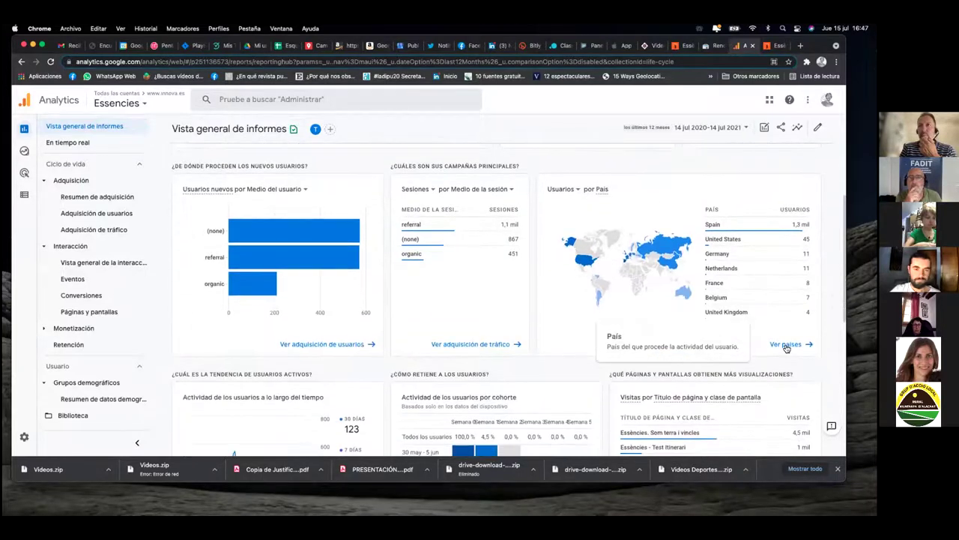
click(787, 345)
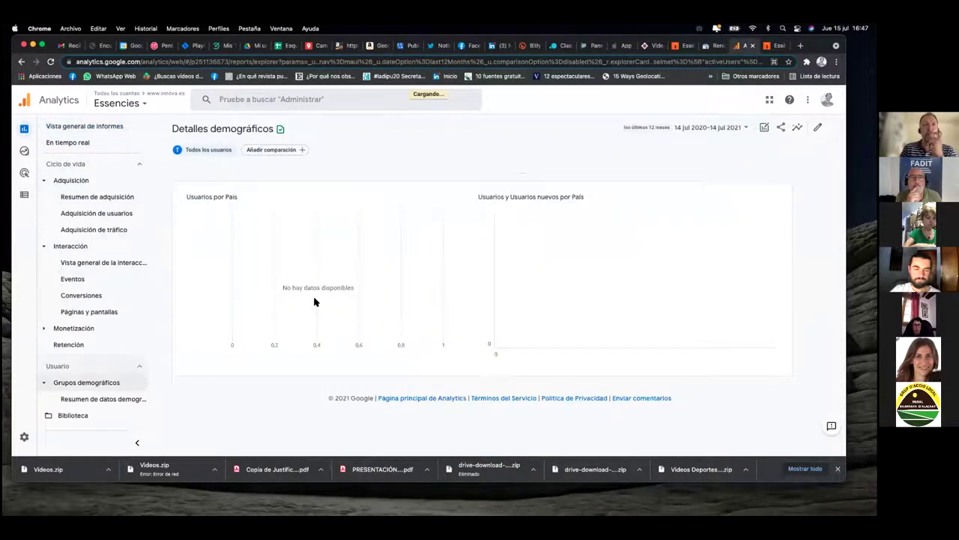
- Add Región as a second breakdown to the País table, led by Valencian Community with 889 users
scroll(317, 300, down, 5)
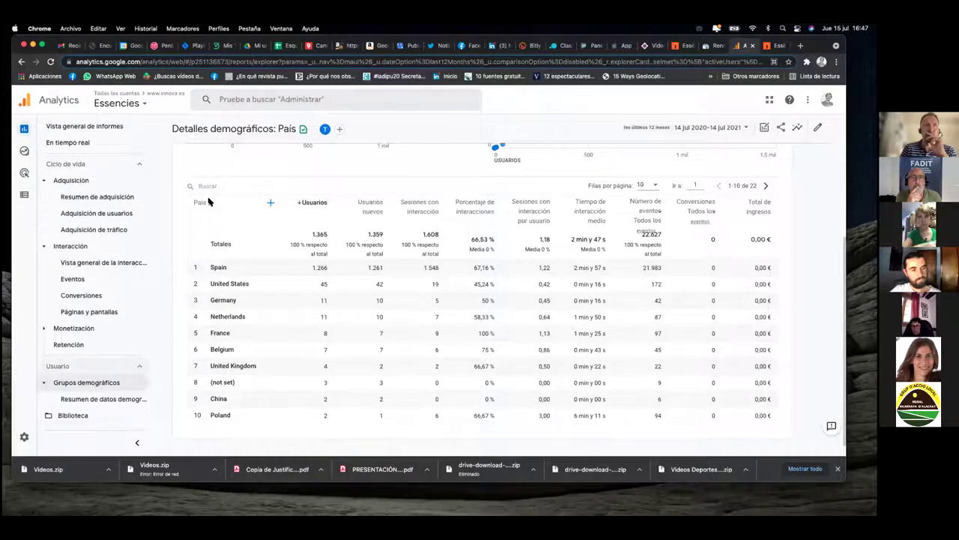
click(271, 203)
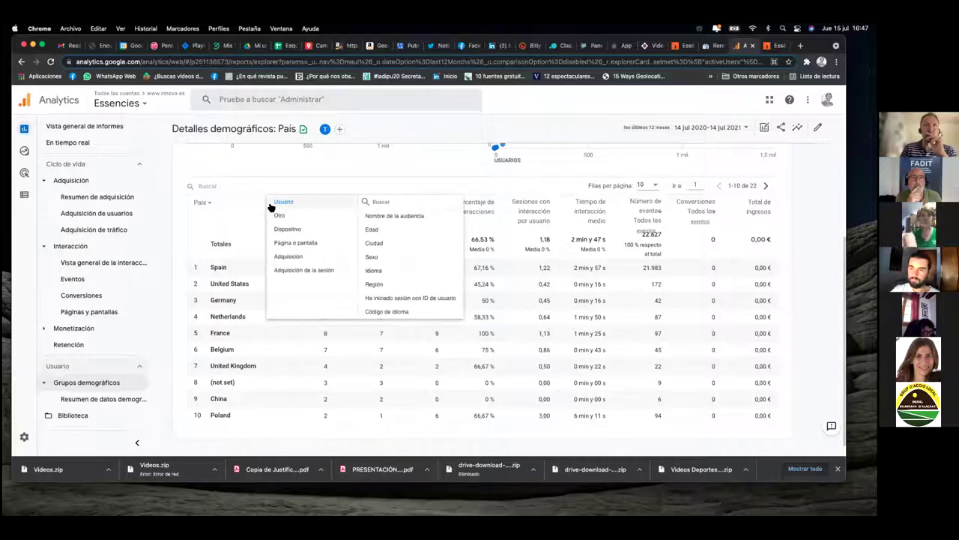
click(374, 285)
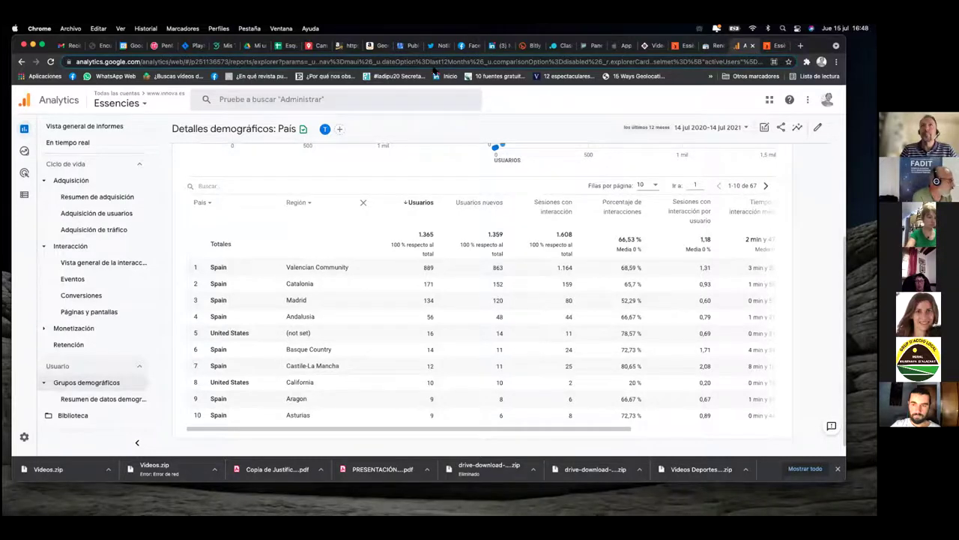
- Bring PowerPoint forward and present slide 13, 'La Matriz de Contenido', full screen
key(ctrl+Up)
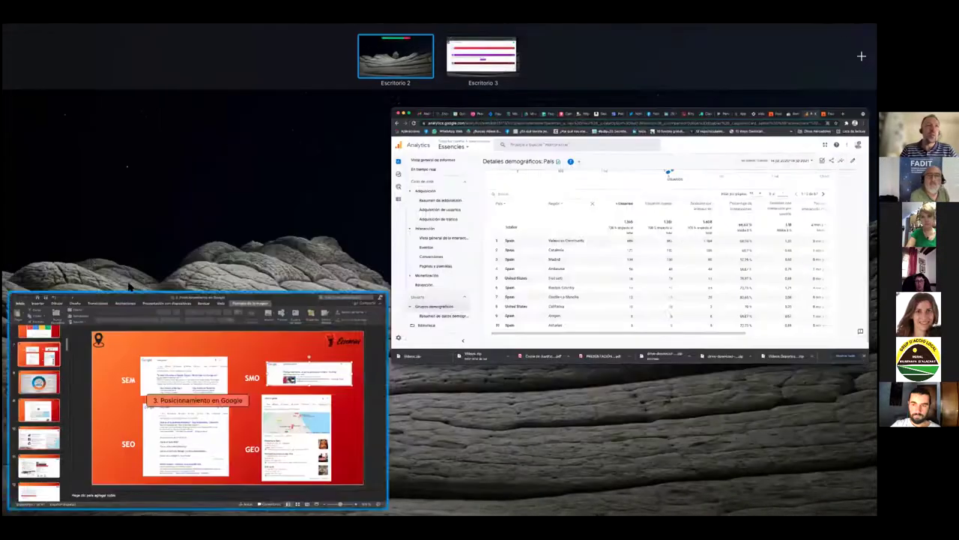
click(129, 289)
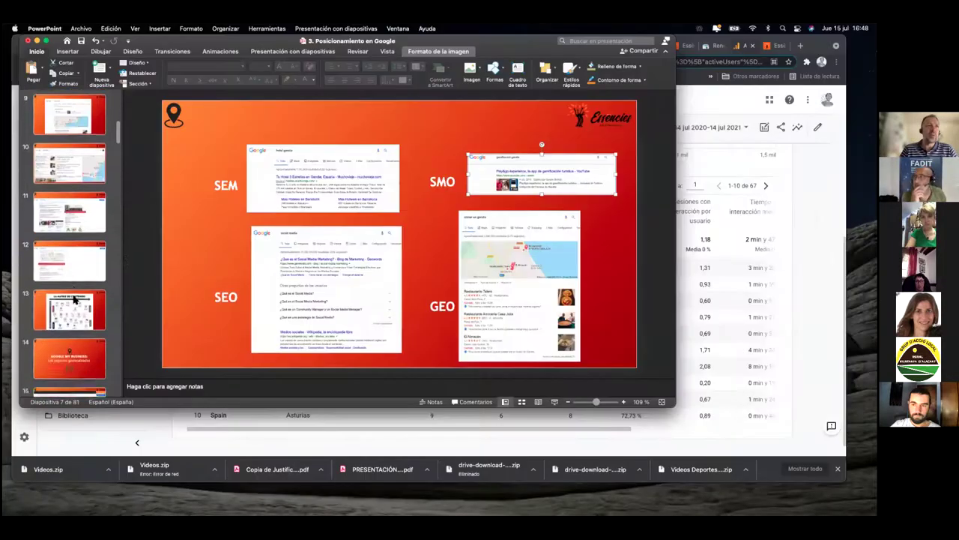
scroll(74, 322, up, 1)
click(75, 322)
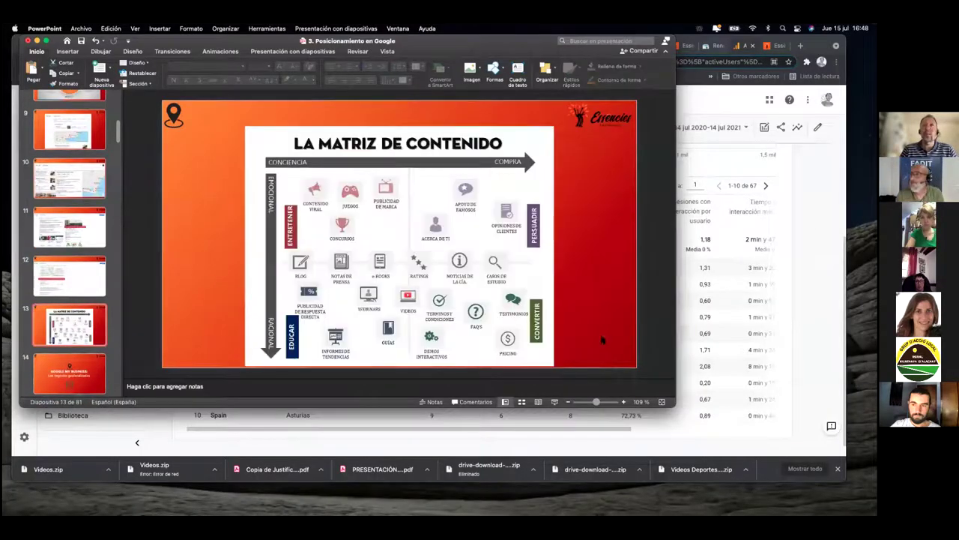
click(555, 402)
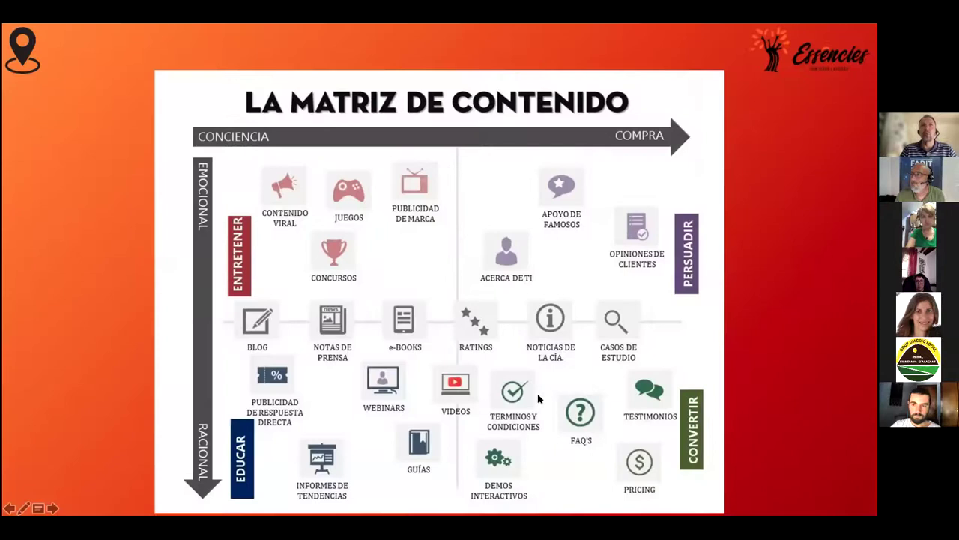
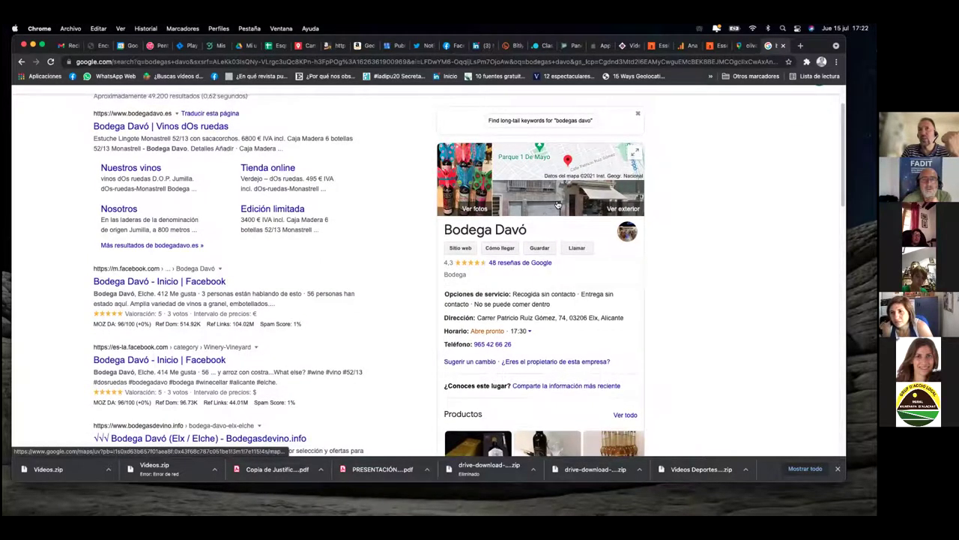
scroll(574, 221, down, 1)
scroll(477, 193, down, 1)
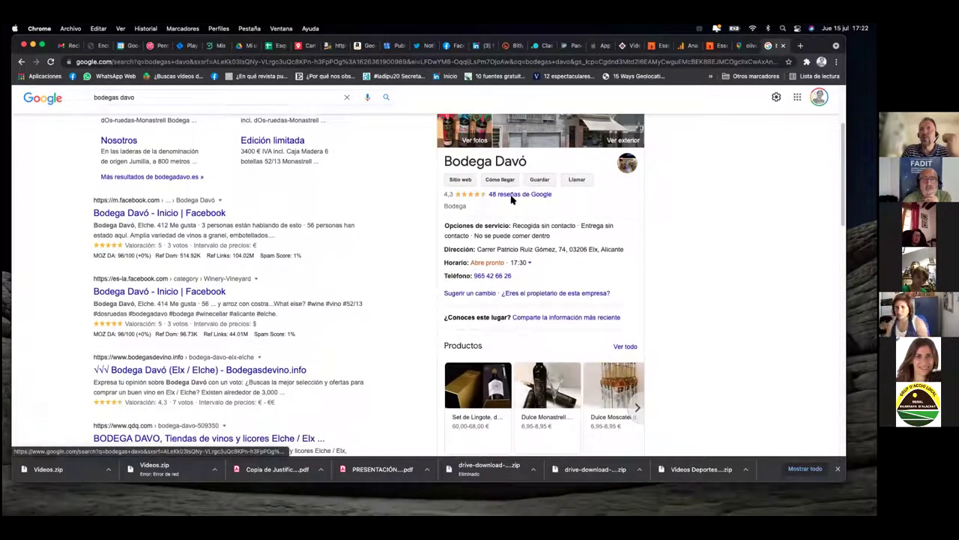
scroll(516, 197, down, 1)
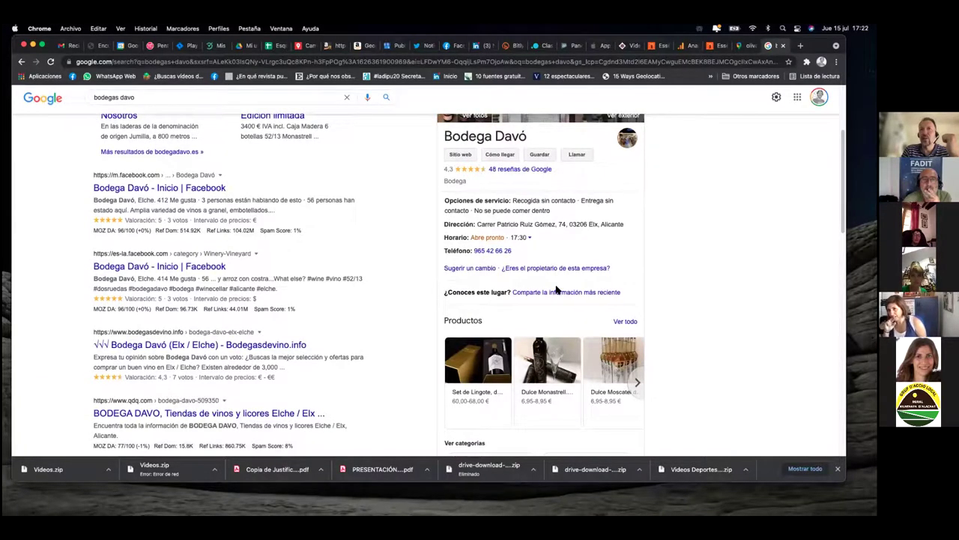
scroll(556, 290, down, 7)
scroll(556, 289, down, 2)
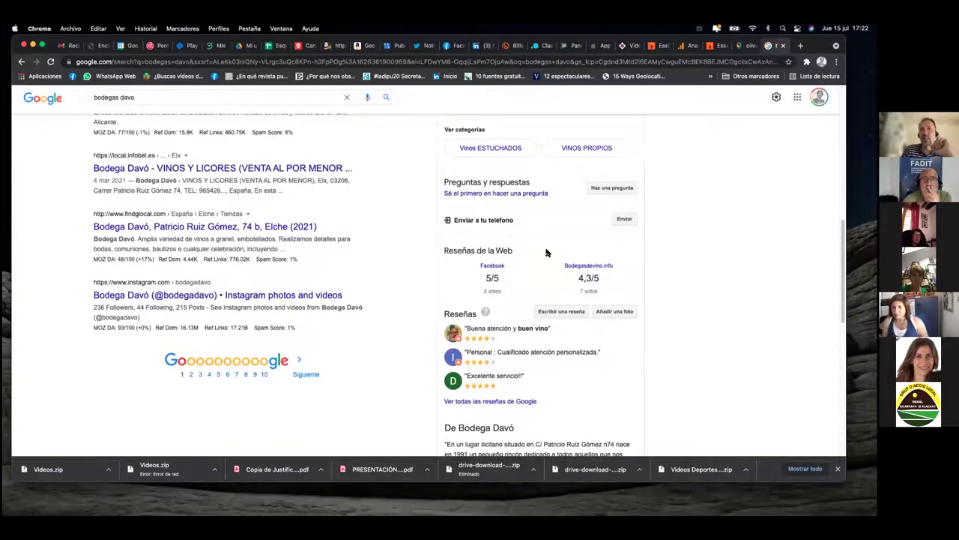
scroll(525, 188, down, 2)
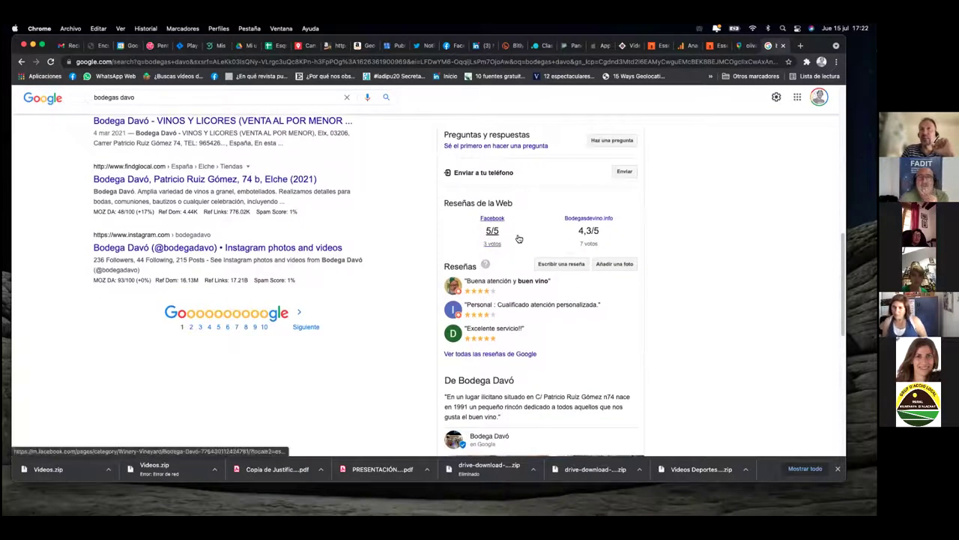
scroll(517, 239, down, 1)
scroll(525, 246, down, 4)
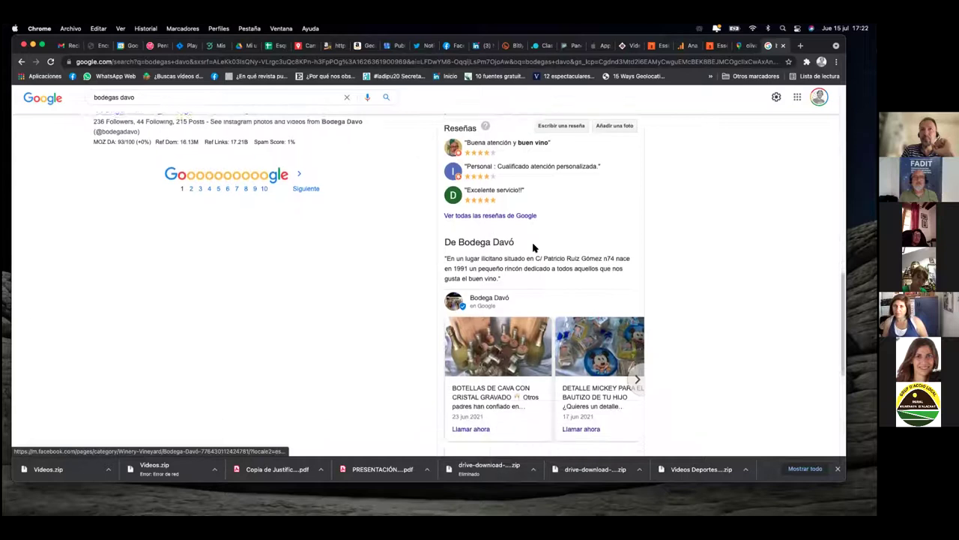
scroll(512, 255, down, 2)
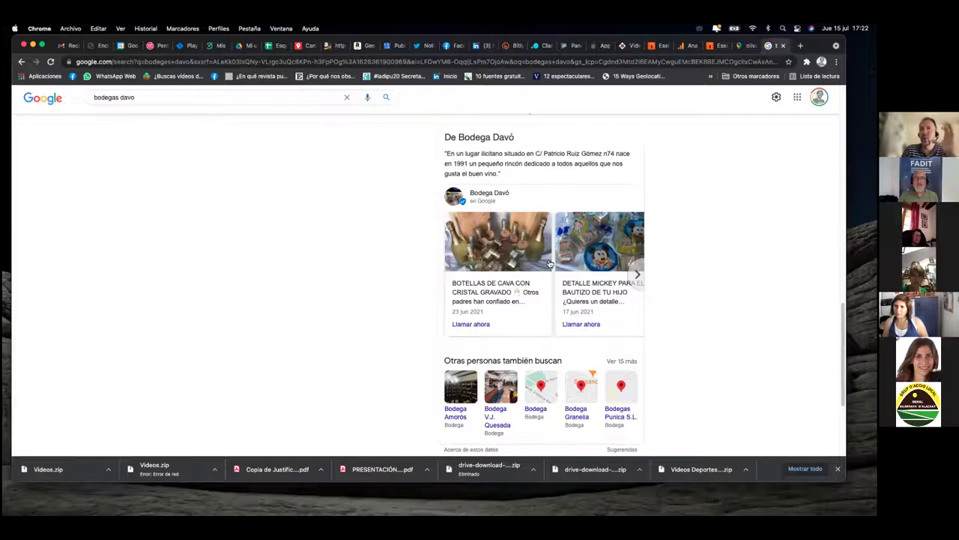
scroll(521, 320, down, 5)
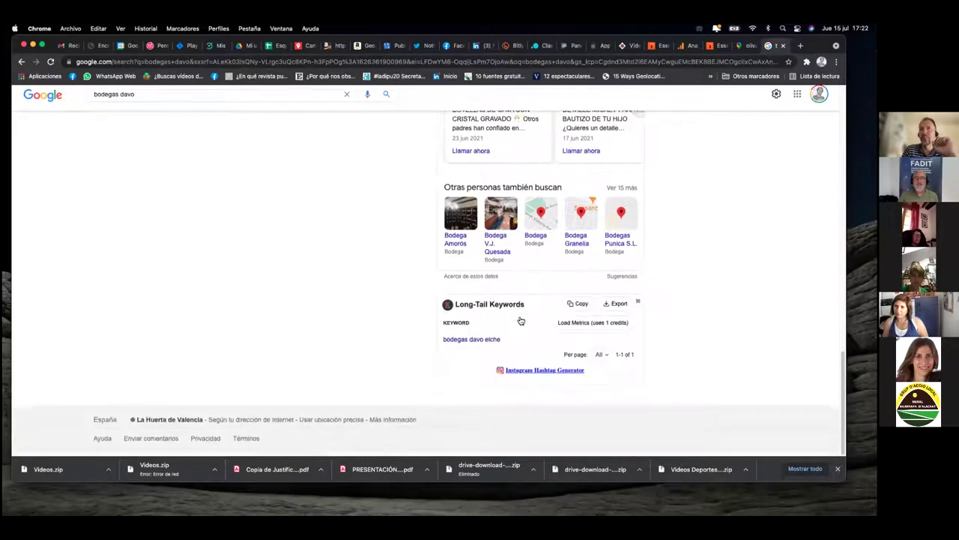
scroll(499, 255, up, 8)
scroll(499, 258, up, 10)
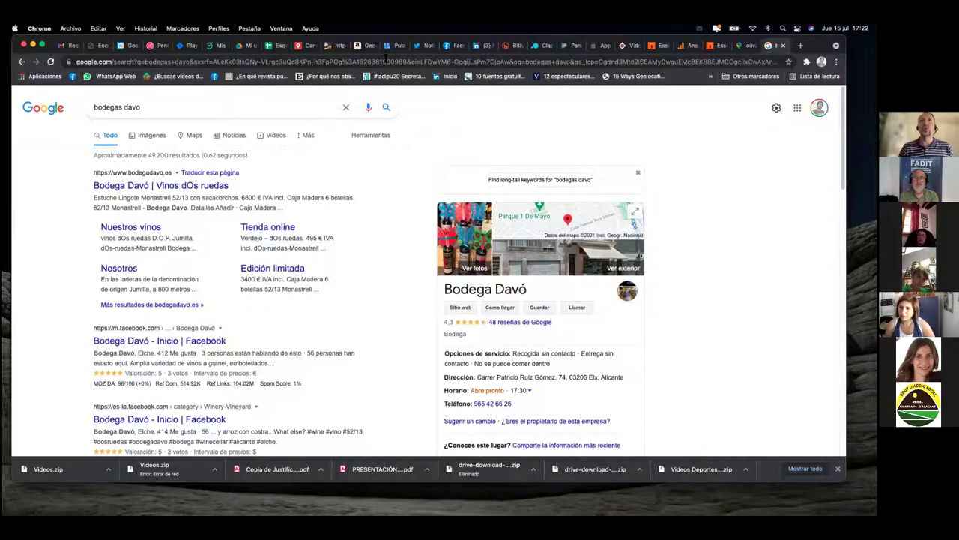
- Return to the Play&go experience posts page and dismiss the 'Enhorabuena' post-published notice
click(393, 47)
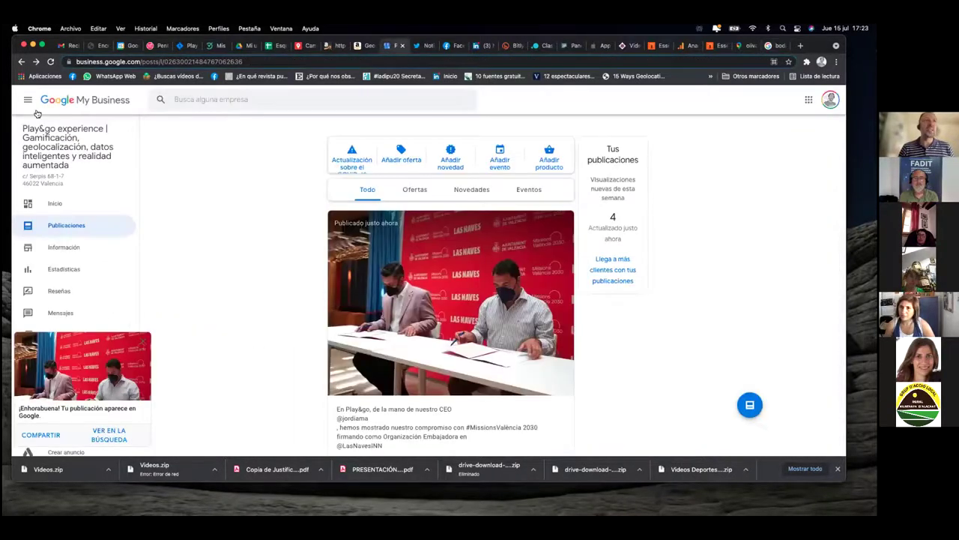
click(30, 100)
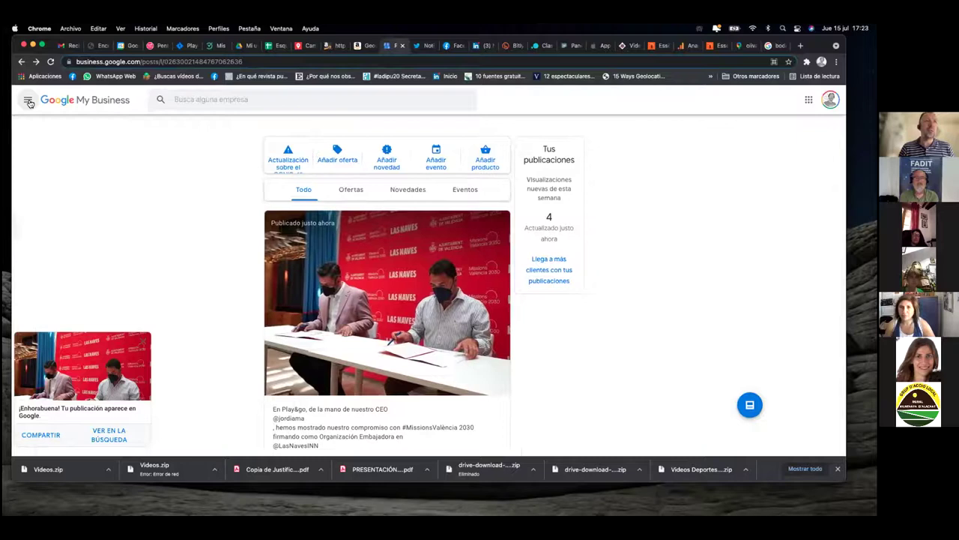
click(30, 100)
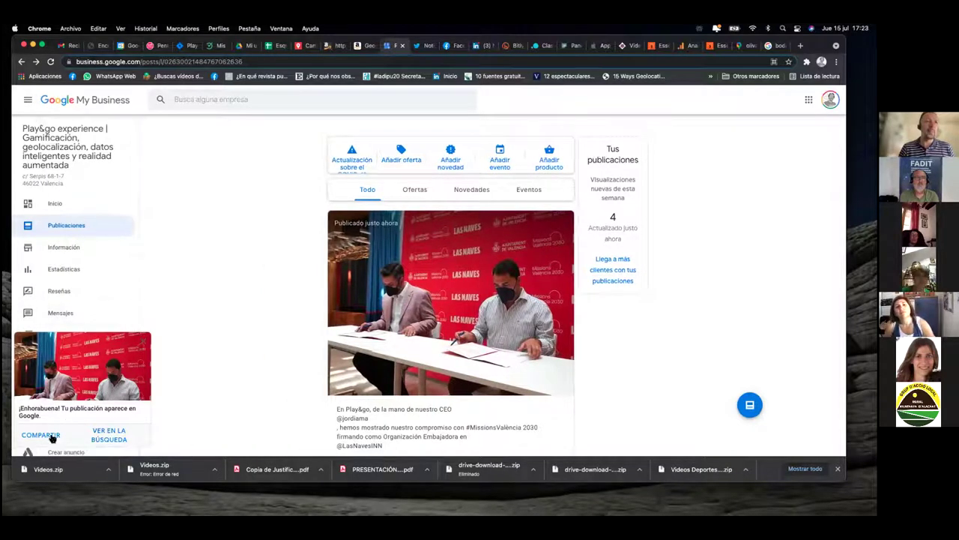
scroll(90, 313, down, 4)
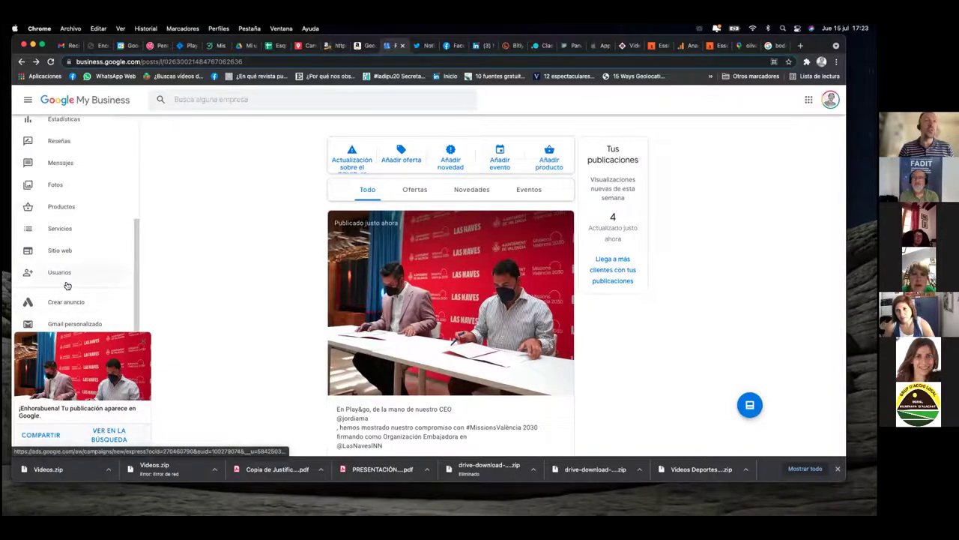
scroll(75, 210, up, 4)
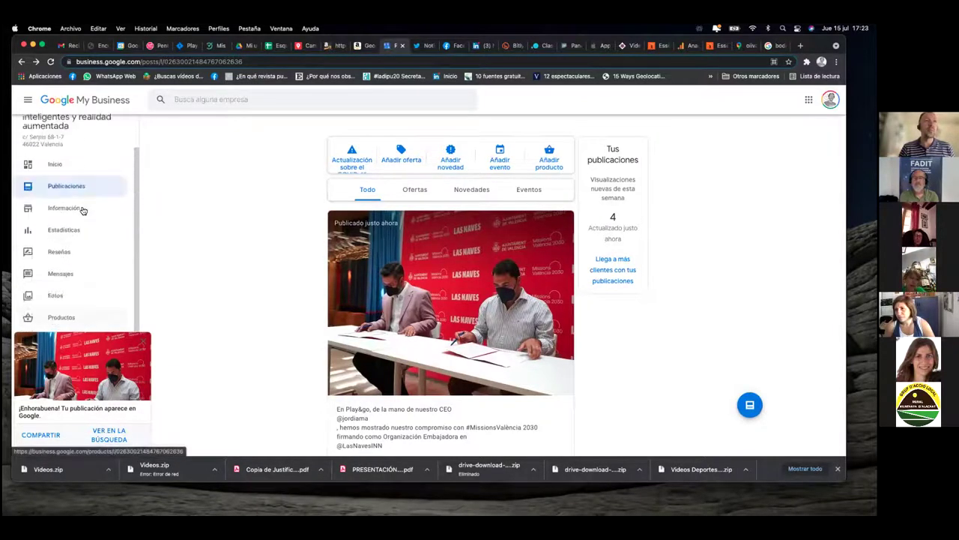
scroll(83, 210, down, 4)
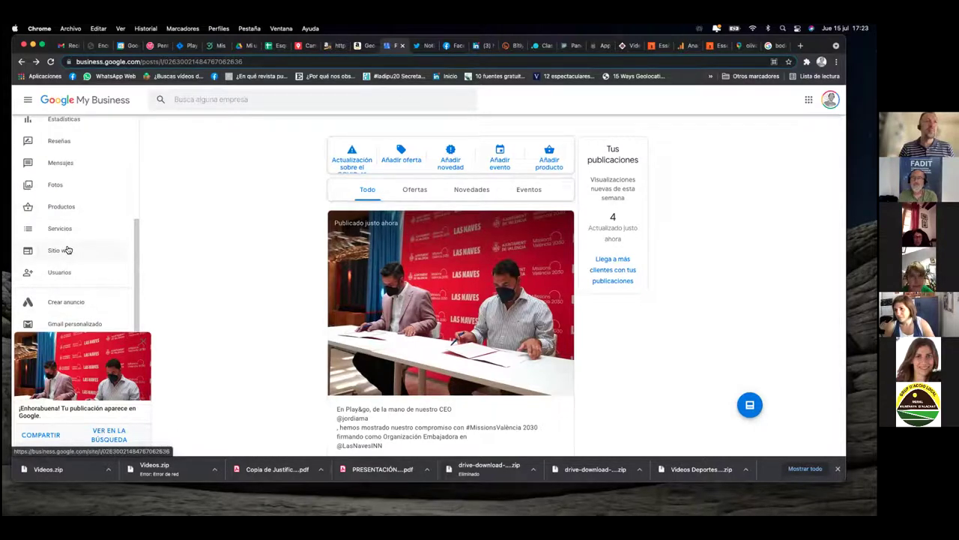
click(143, 341)
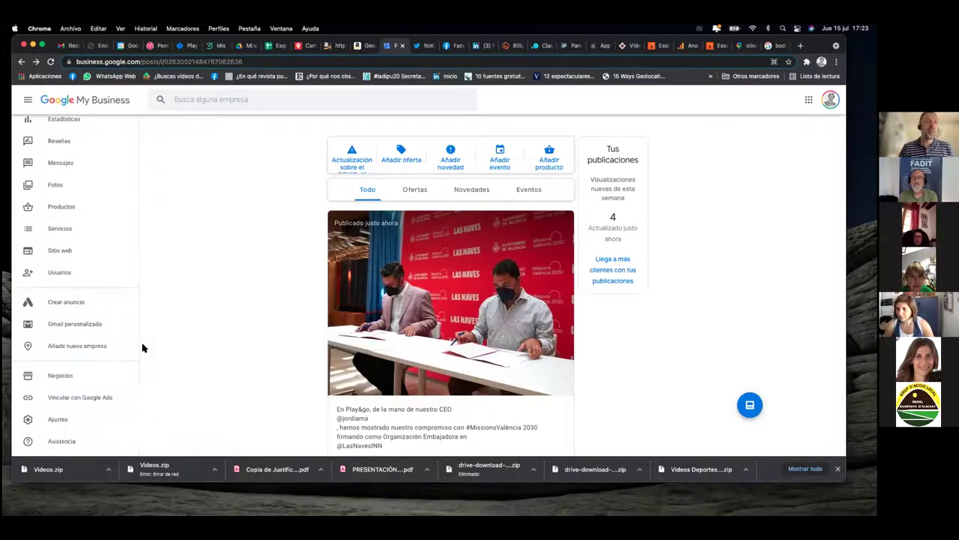
- From the Negocios list of managed businesses, open the geographer's business dashboard
click(63, 374)
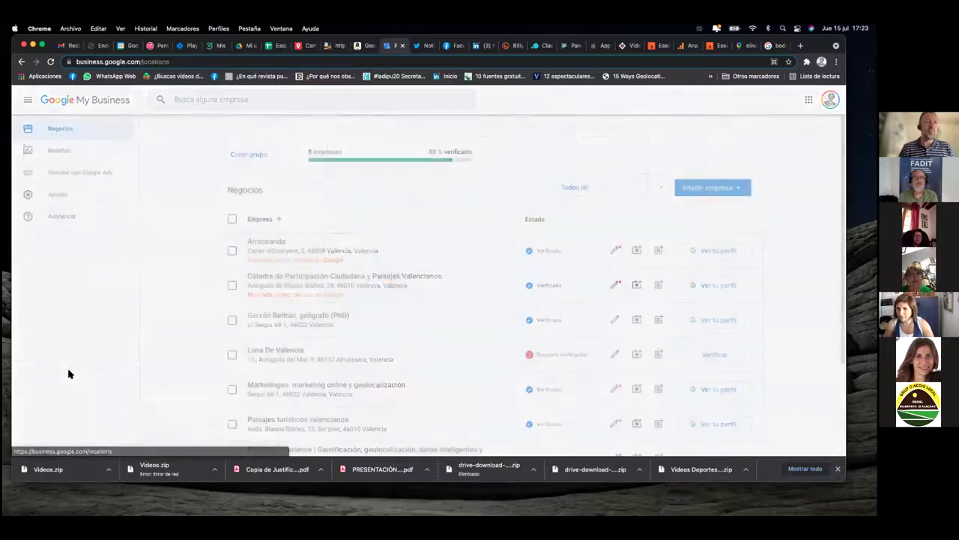
scroll(397, 227, down, 3)
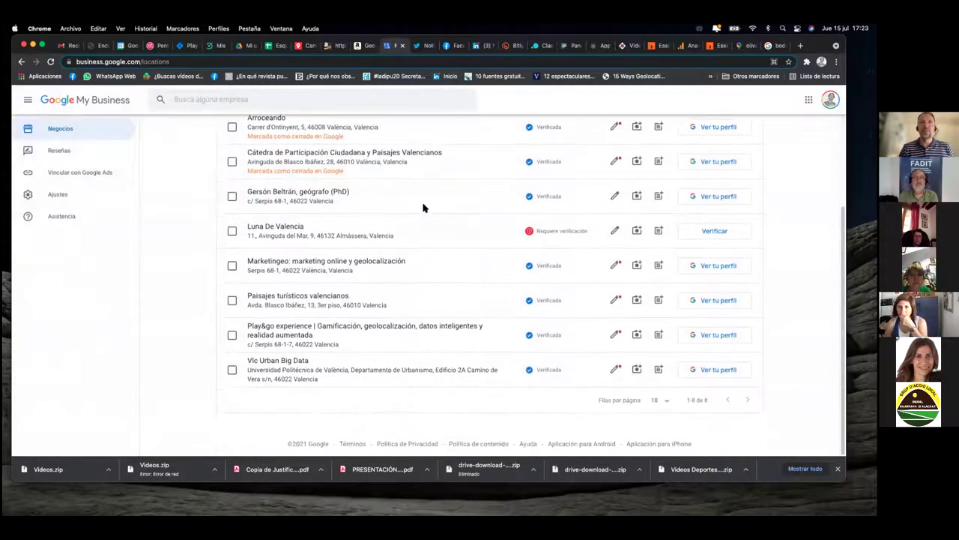
scroll(294, 246, up, 1)
click(311, 248)
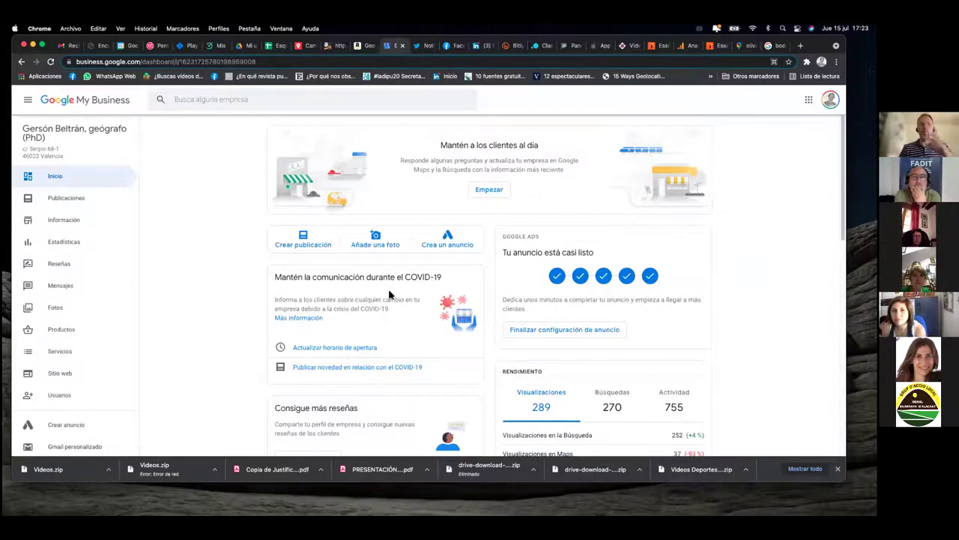
- Open the Información page with the profile's categories, address, service area and opening hours
scroll(204, 275, down, 3)
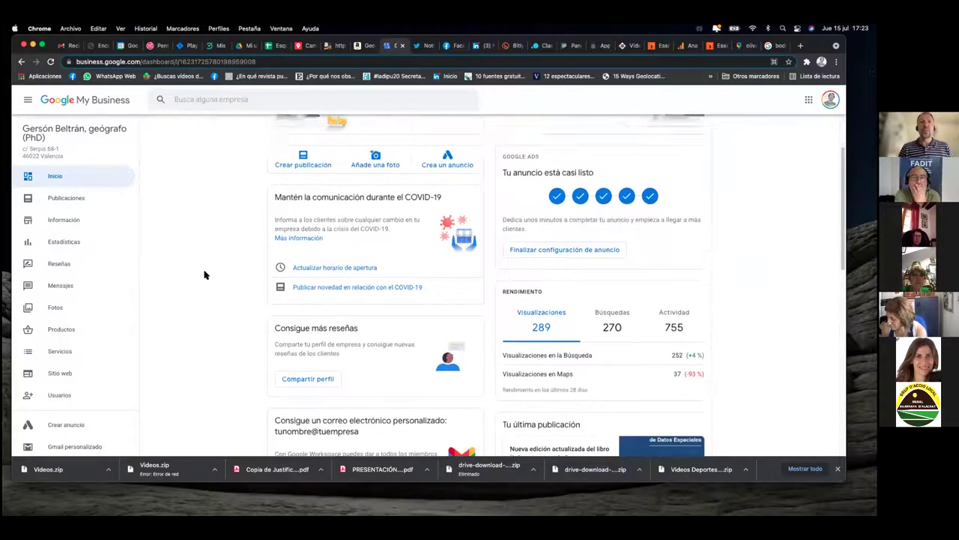
scroll(204, 275, up, 3)
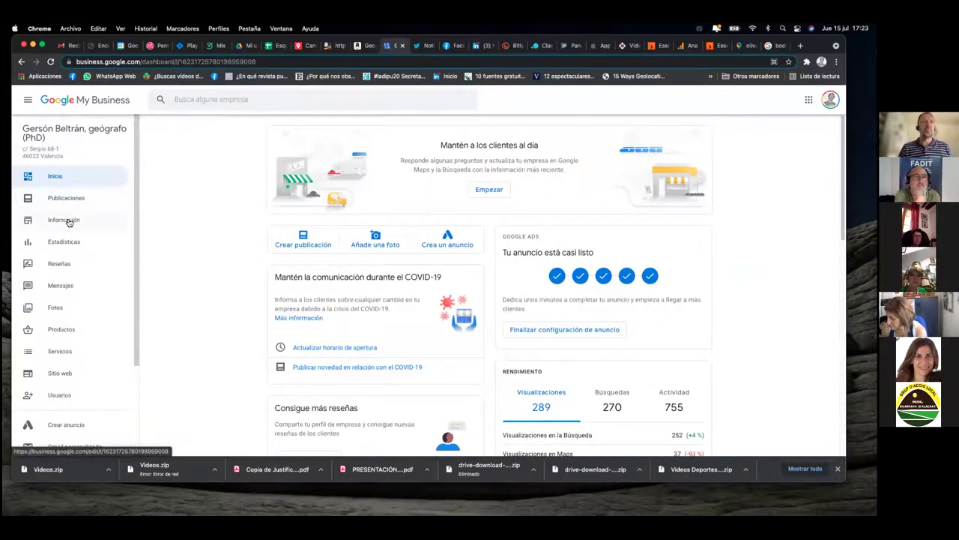
click(66, 220)
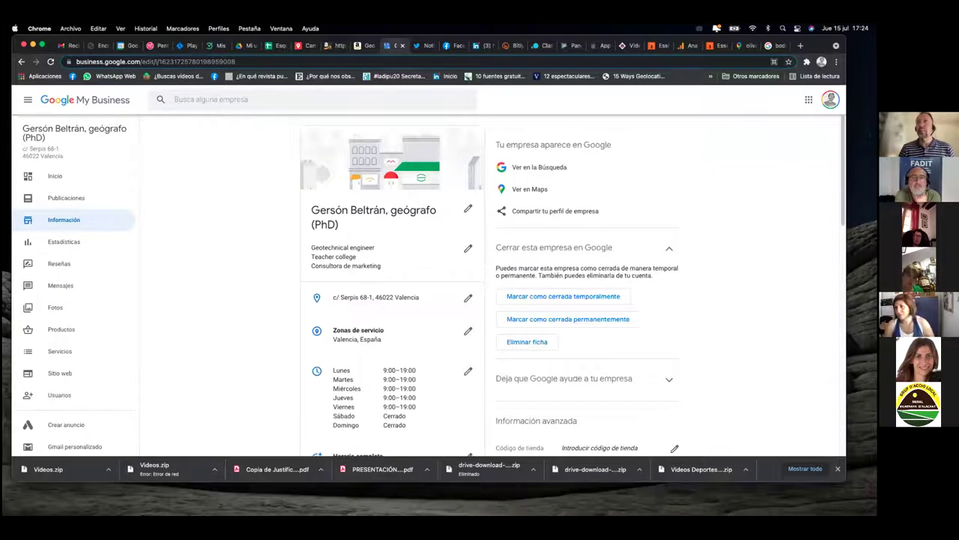
click(801, 45)
- Load Google Maps and search for 'geografo'
text(map)
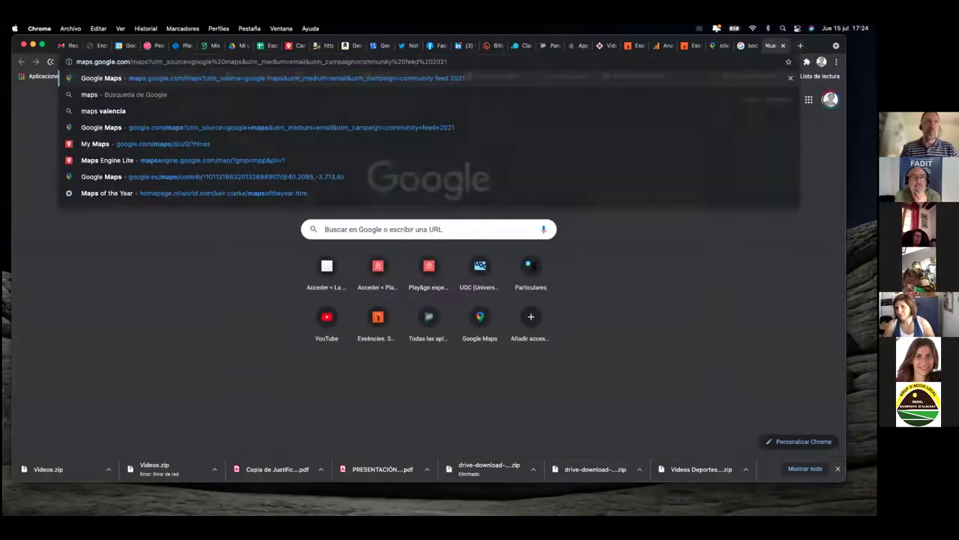
key(Return)
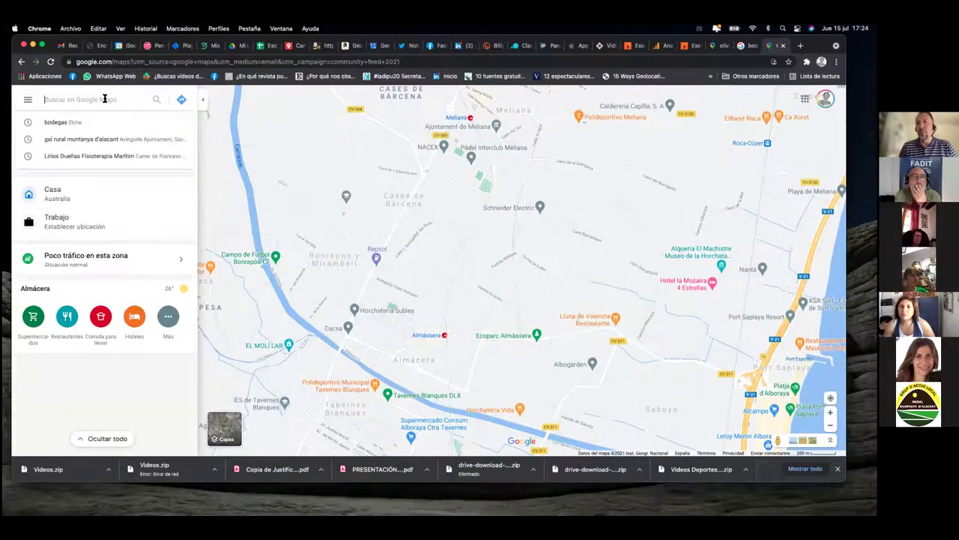
text(geografo)
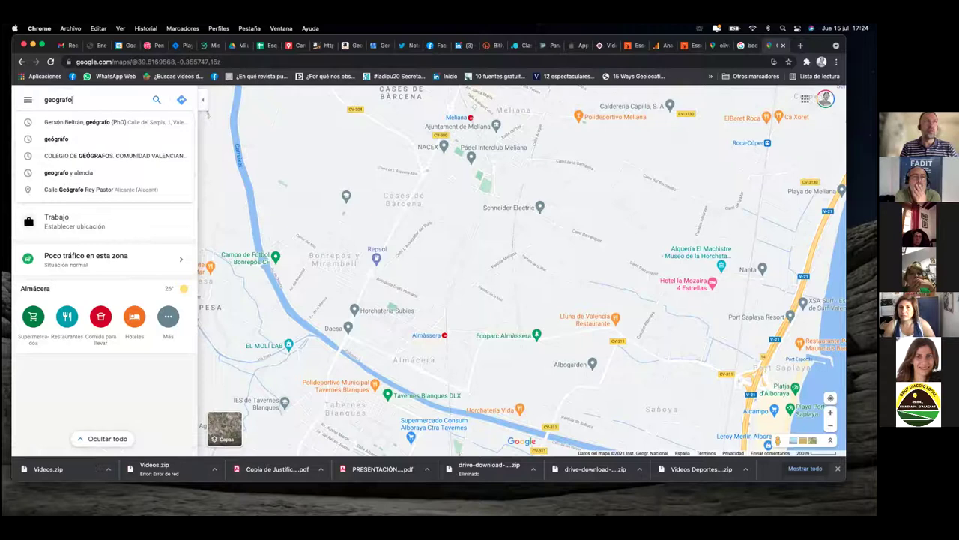
key(Return)
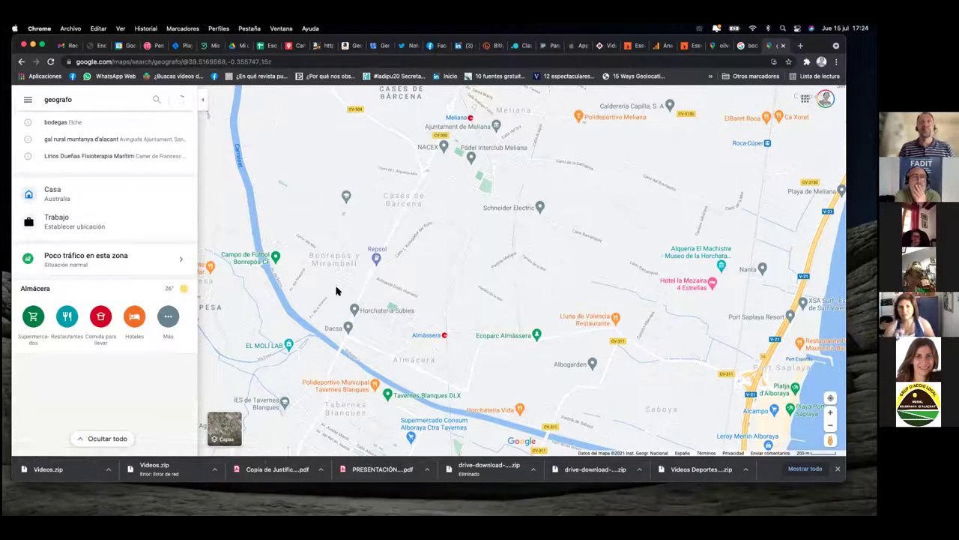
scroll(610, 328, down, 3)
scroll(548, 343, up, 1)
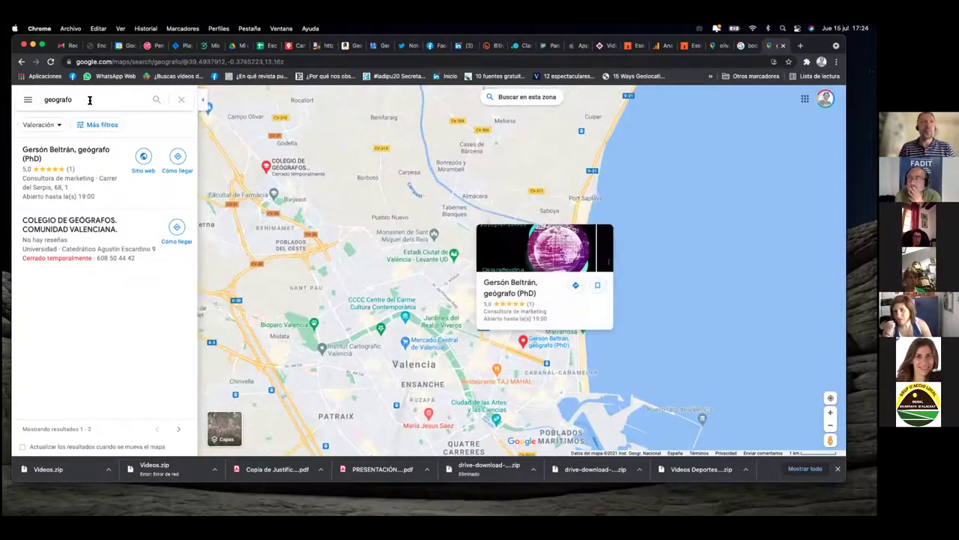
- Search Maps for 'gamificación' around València, led by Play&go experience, then return to bodegas davo
double_click(89, 100)
text(gamif)
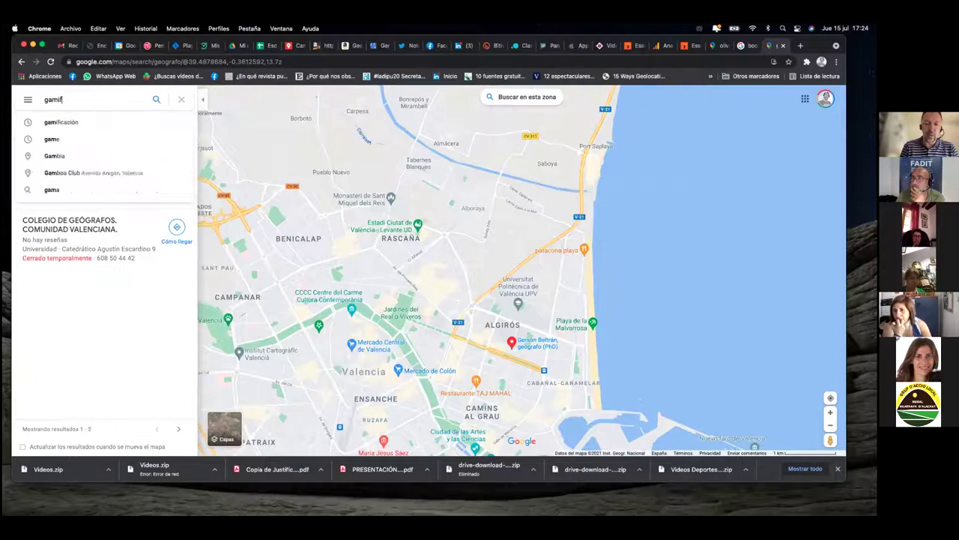
text(i)
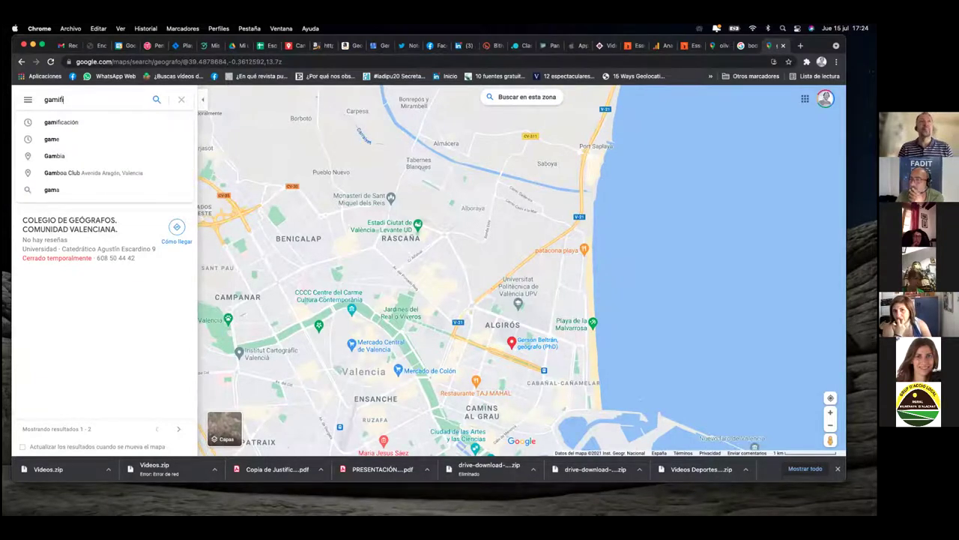
key(Down)
key(Return)
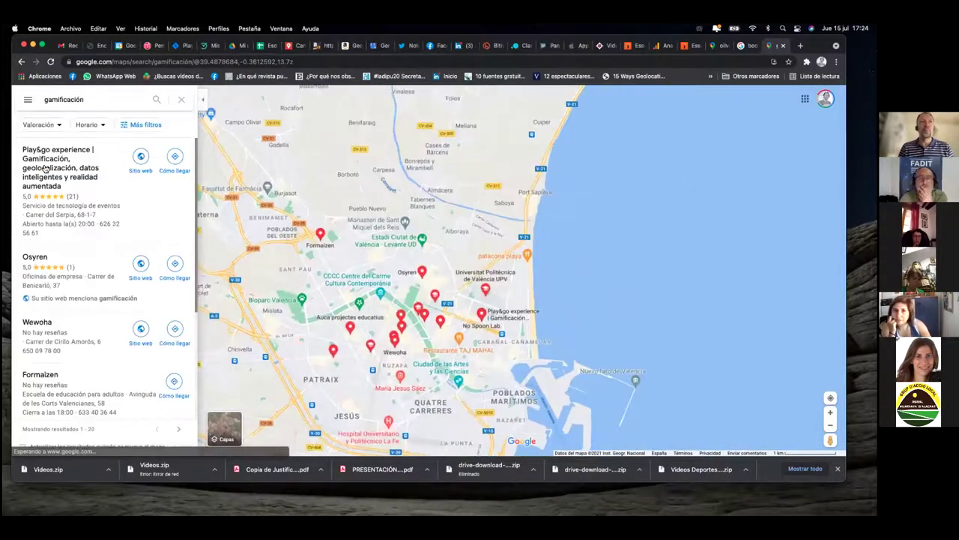
scroll(88, 308, down, 1)
scroll(88, 307, down, 3)
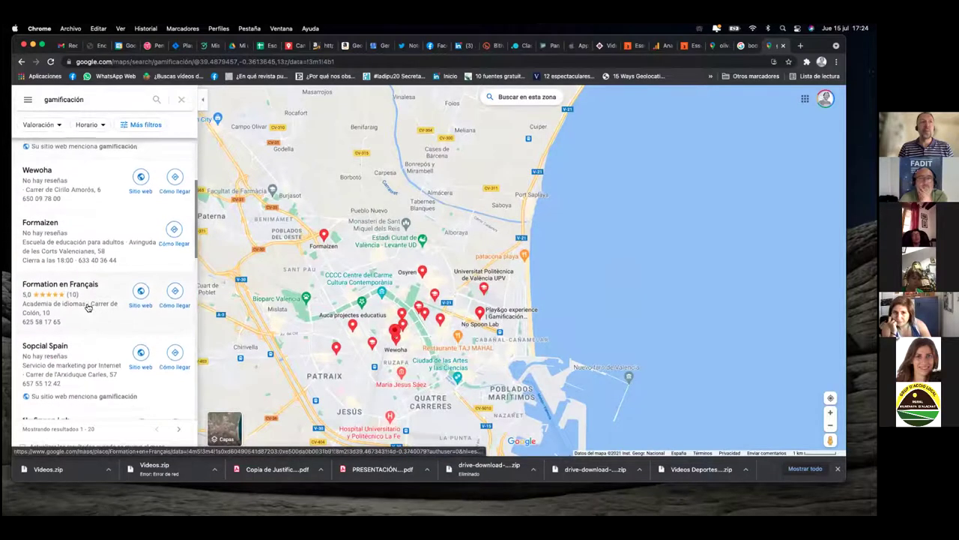
scroll(72, 168, up, 4)
scroll(72, 168, up, 1)
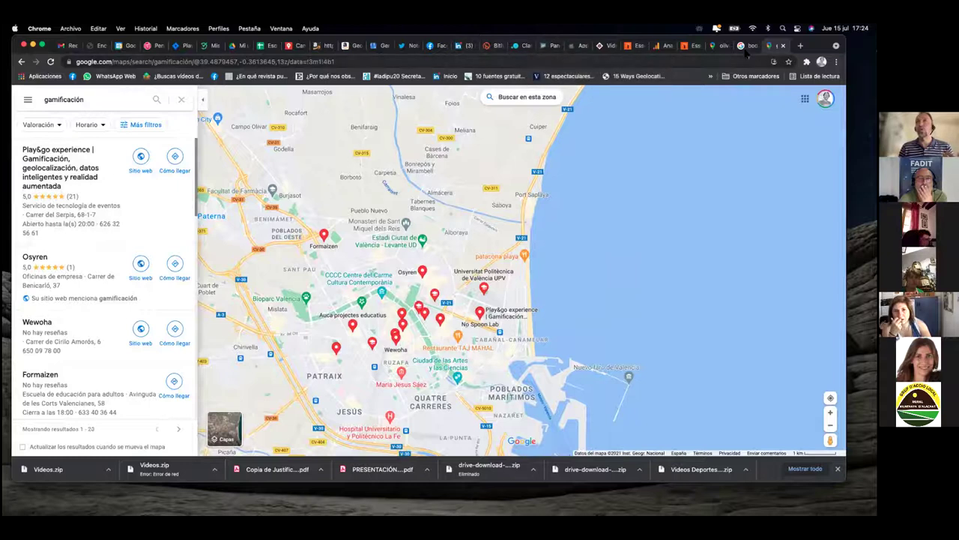
click(746, 46)
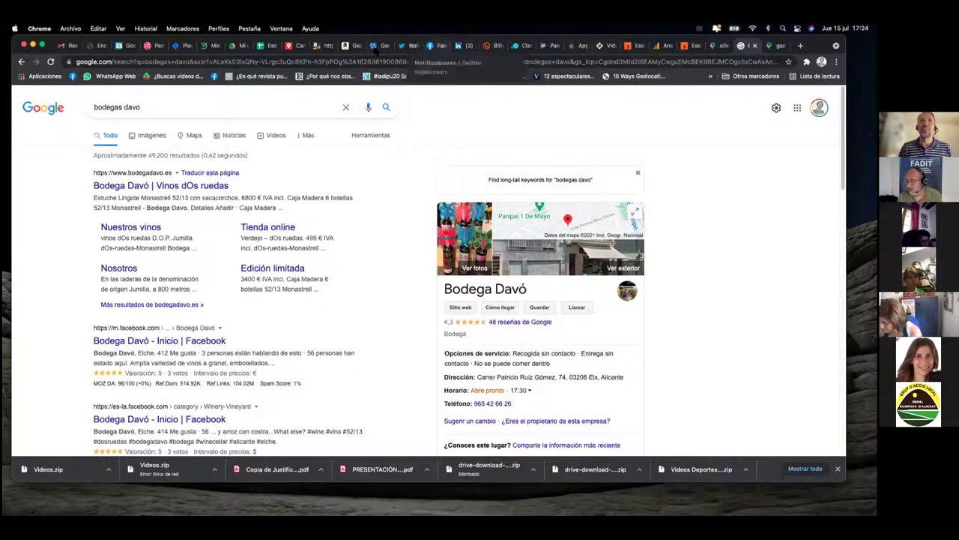
- Switch back to the geographer profile's Información page in Google My Business
click(370, 46)
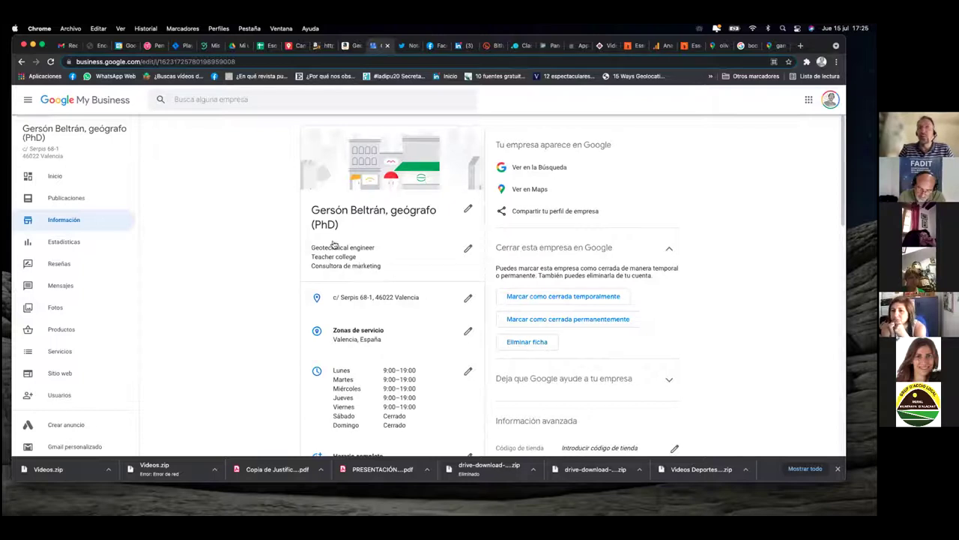
click(468, 252)
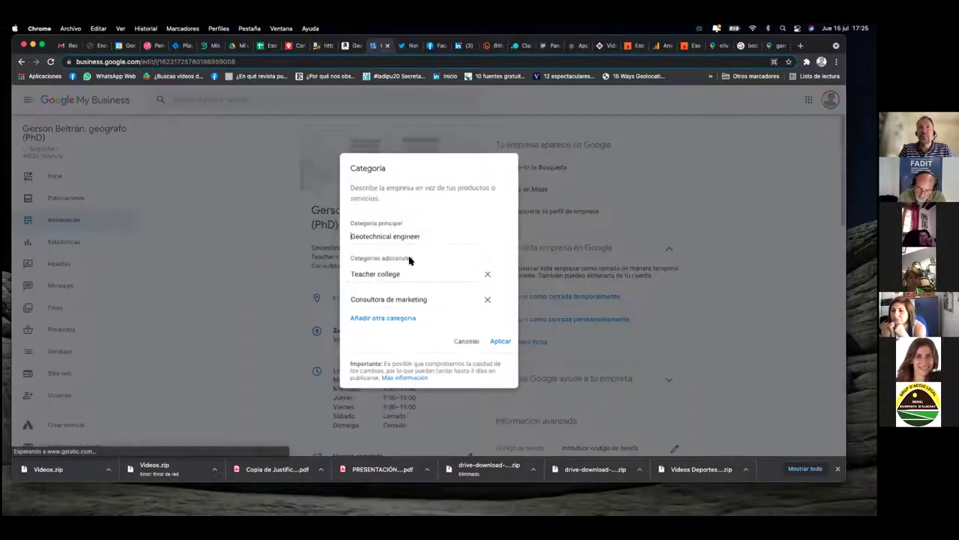
click(469, 345)
scroll(420, 287, down, 2)
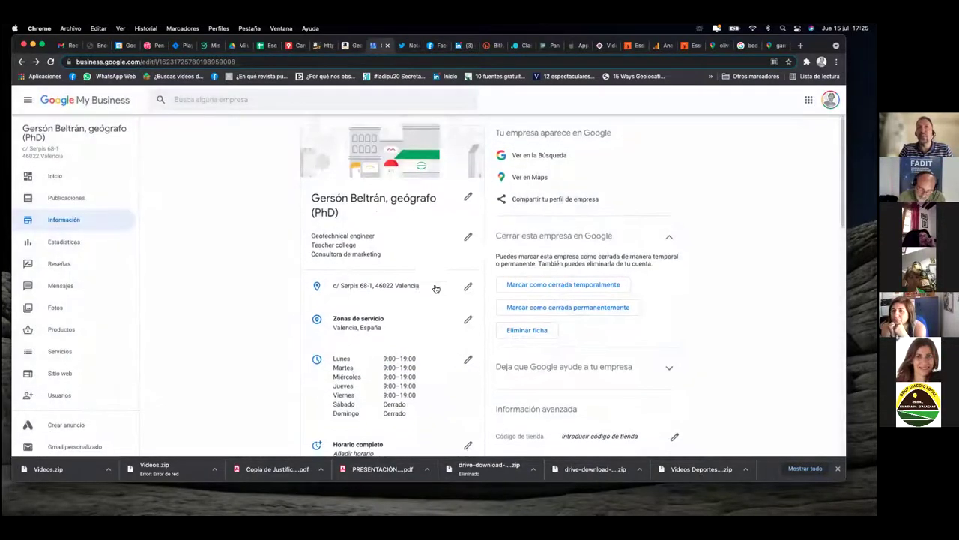
scroll(429, 237, down, 3)
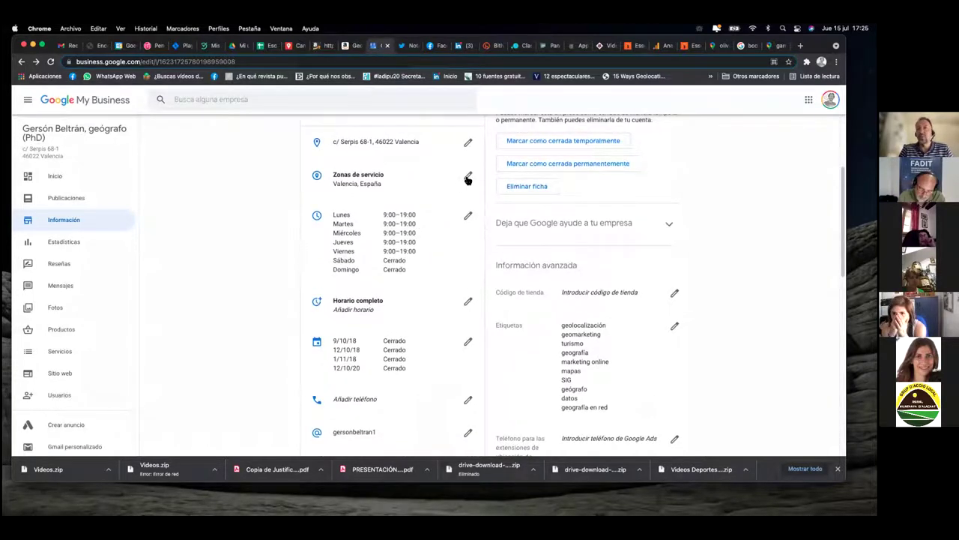
click(466, 217)
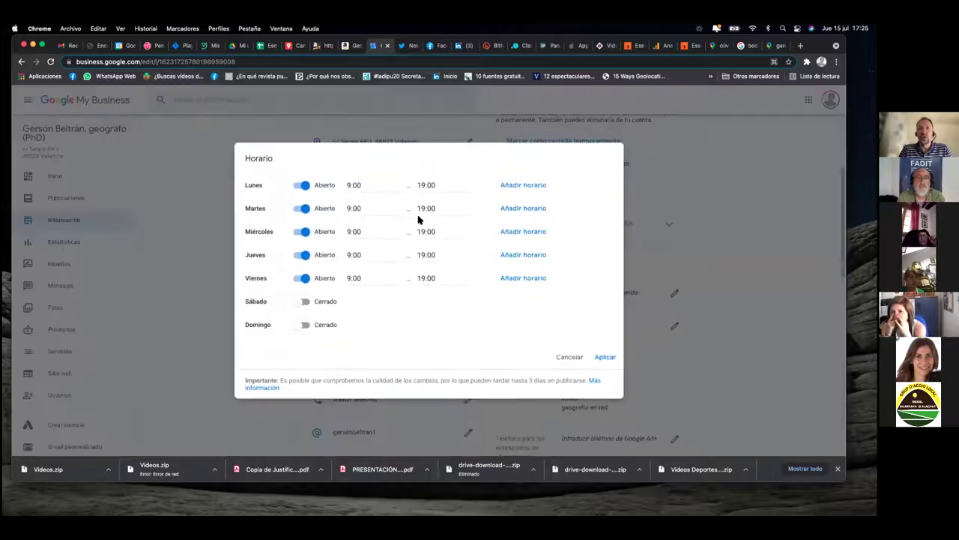
click(570, 357)
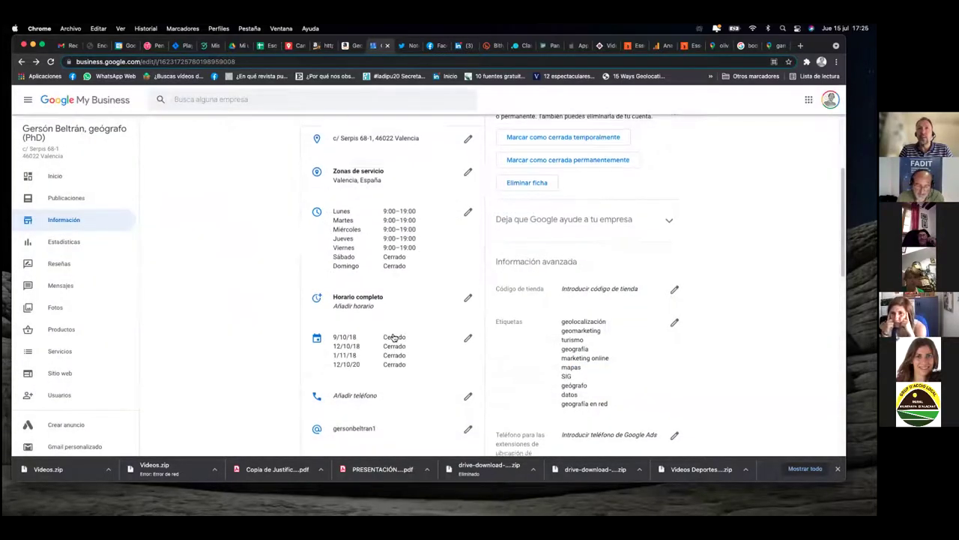
scroll(392, 293, down, 2)
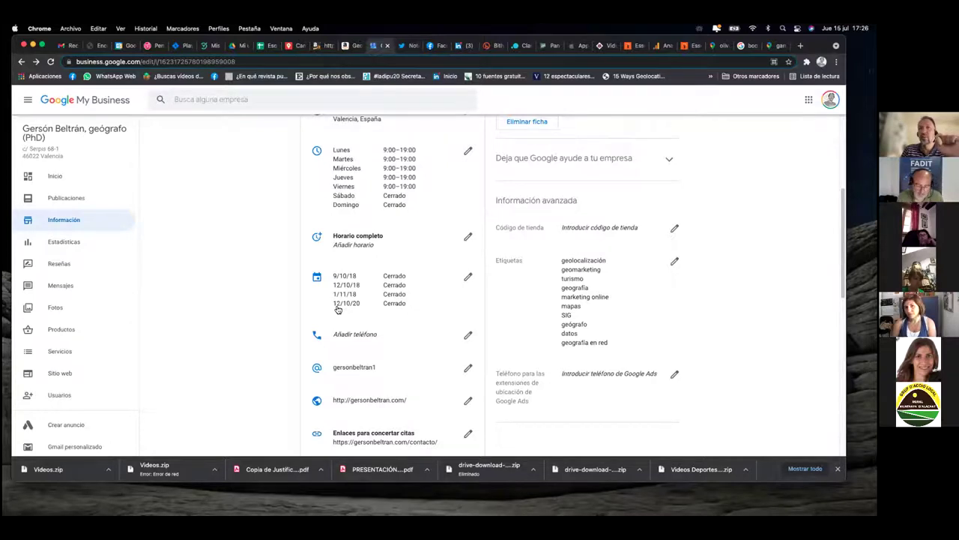
scroll(338, 309, down, 2)
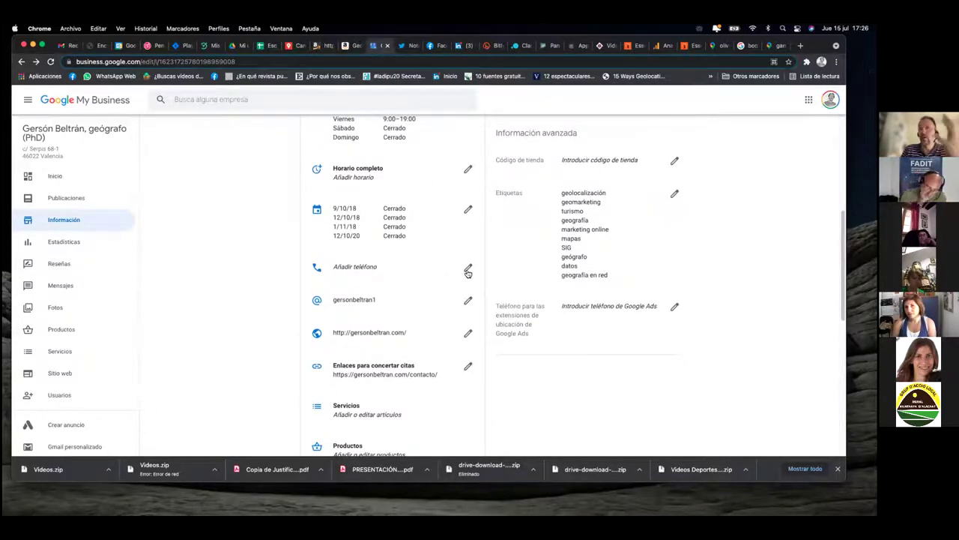
scroll(427, 314, down, 1)
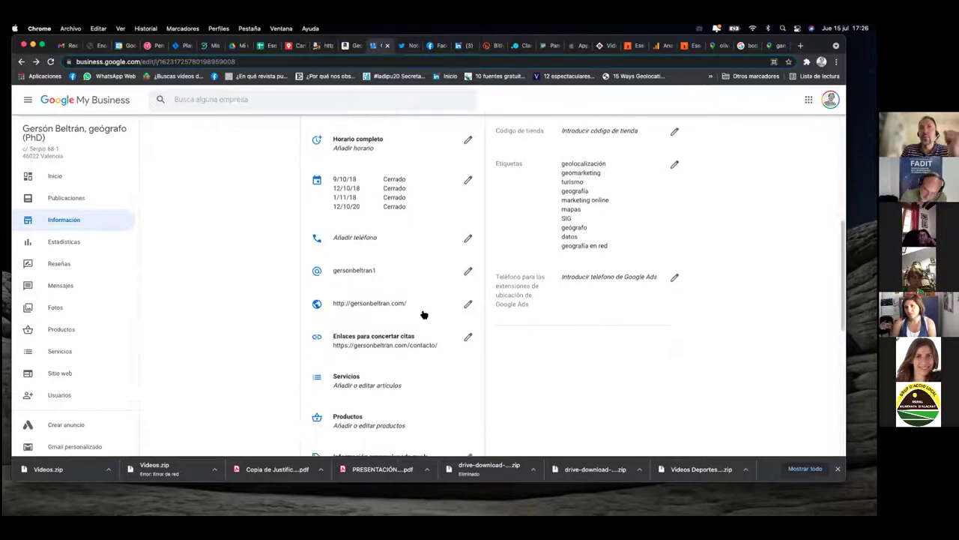
scroll(398, 301, down, 3)
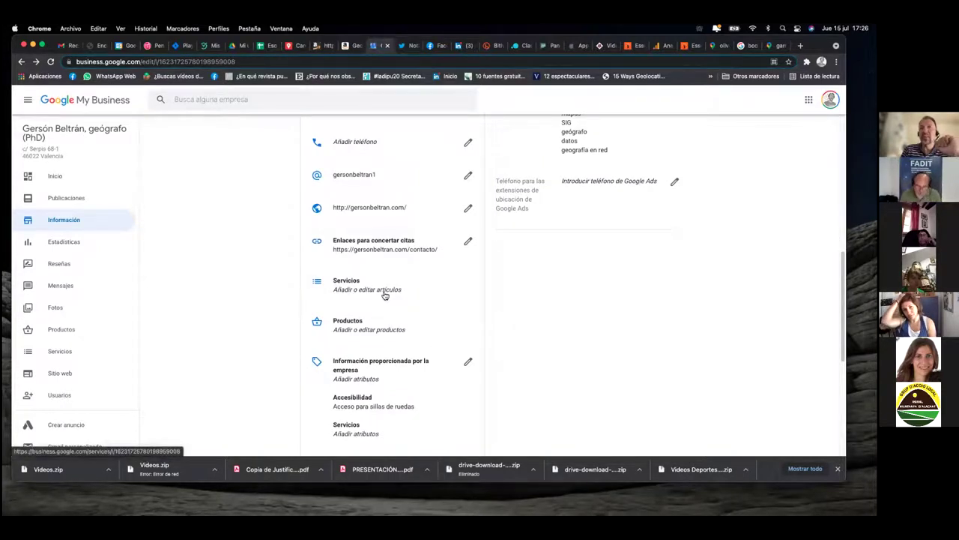
scroll(400, 296, down, 3)
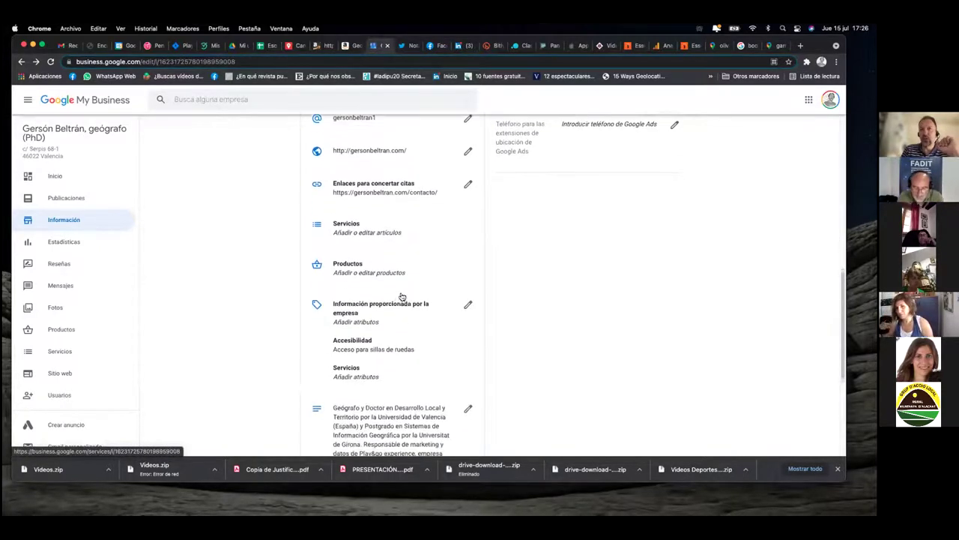
scroll(403, 296, down, 2)
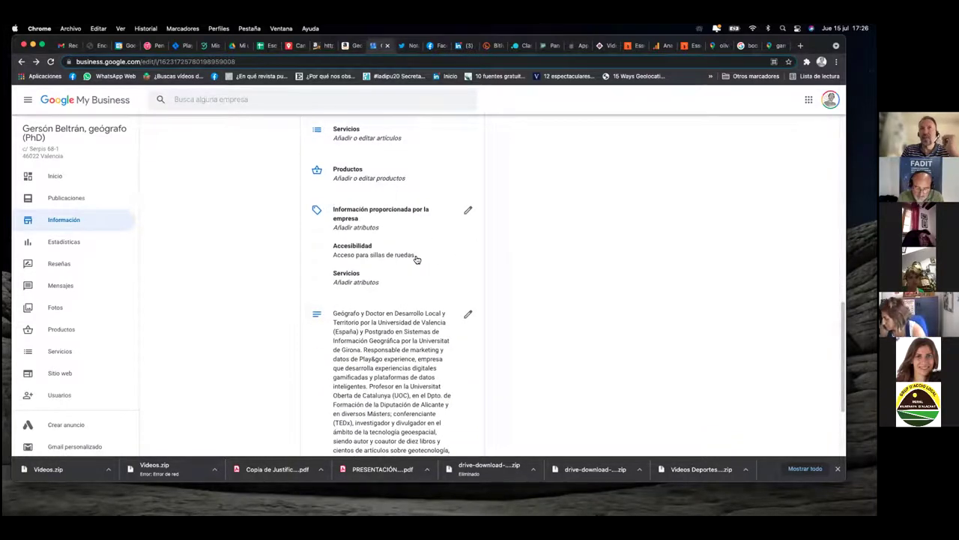
scroll(422, 272, down, 3)
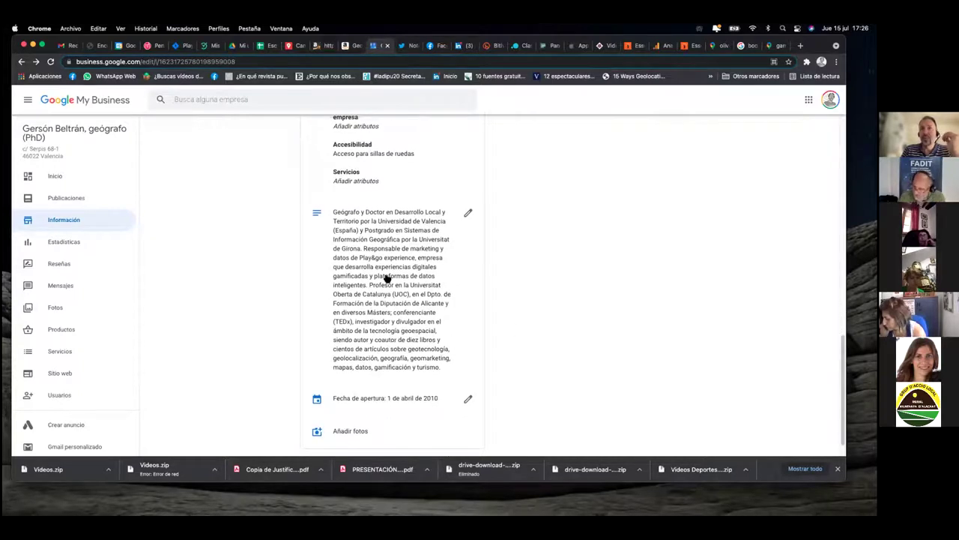
scroll(485, 345, up, 5)
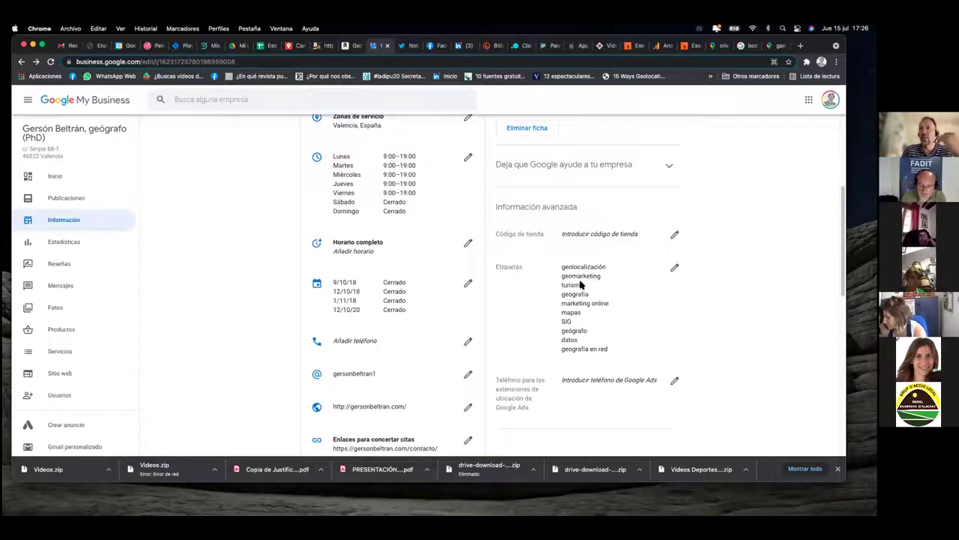
scroll(672, 353, down, 1)
scroll(672, 352, up, 5)
scroll(672, 354, up, 2)
scroll(673, 353, down, 3)
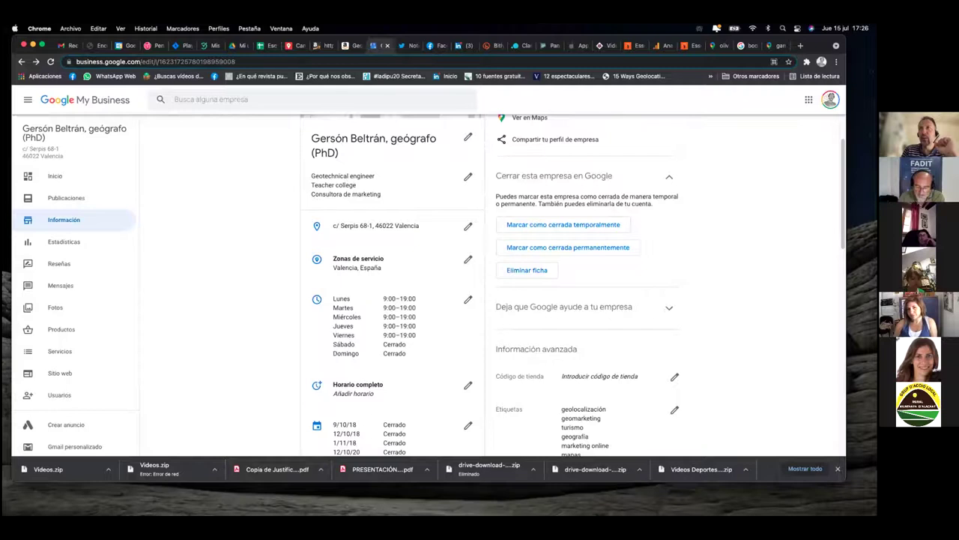
- Search Google for 'geografo' in a new tab
key(super+t)
text(geografo)
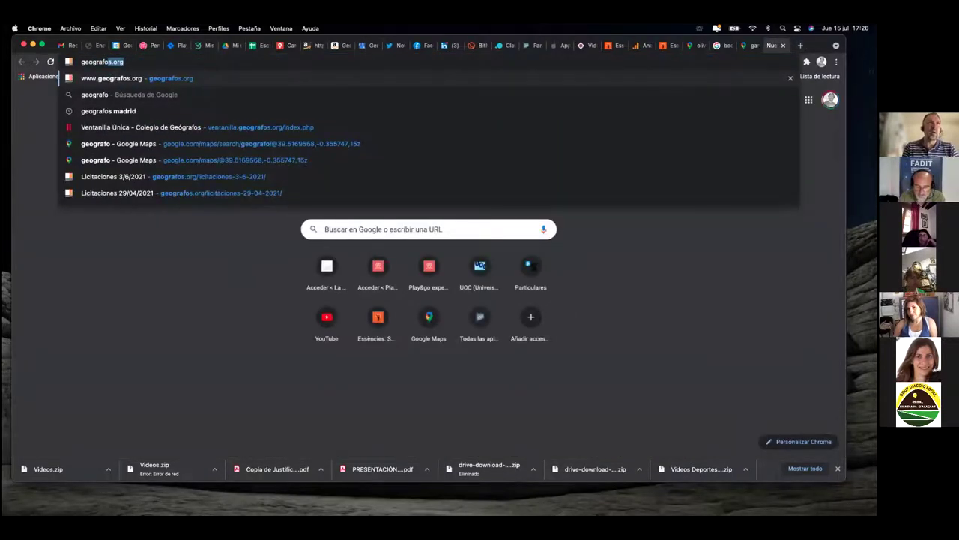
key(Delete)
key(Return)
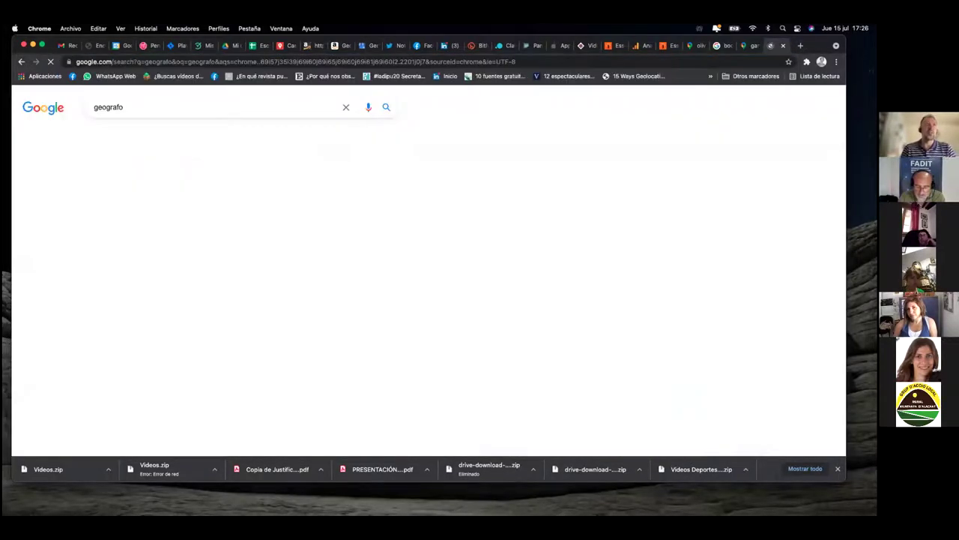
- Browse the geografo results and keyword panels, then start refining the query to 'geografo (p'
scroll(275, 338, down, 5)
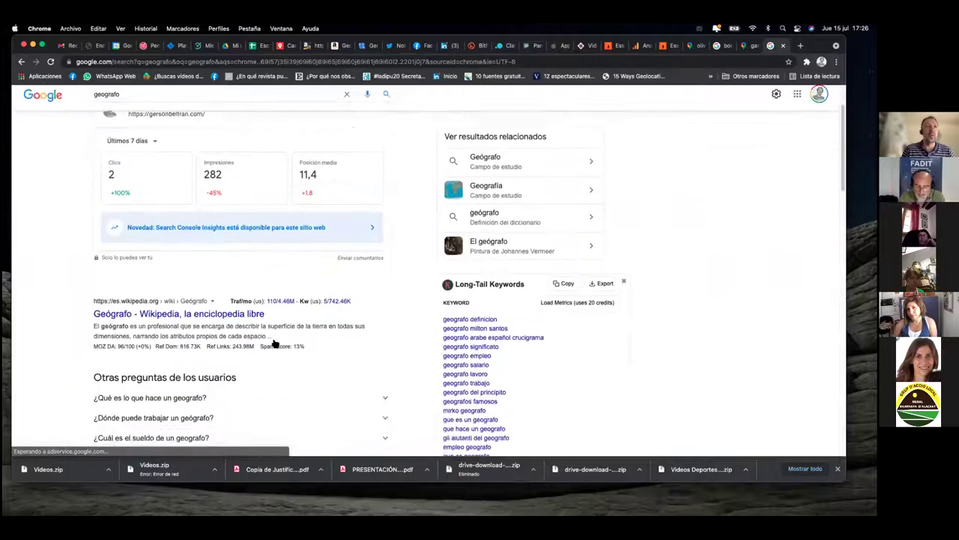
scroll(274, 343, down, 9)
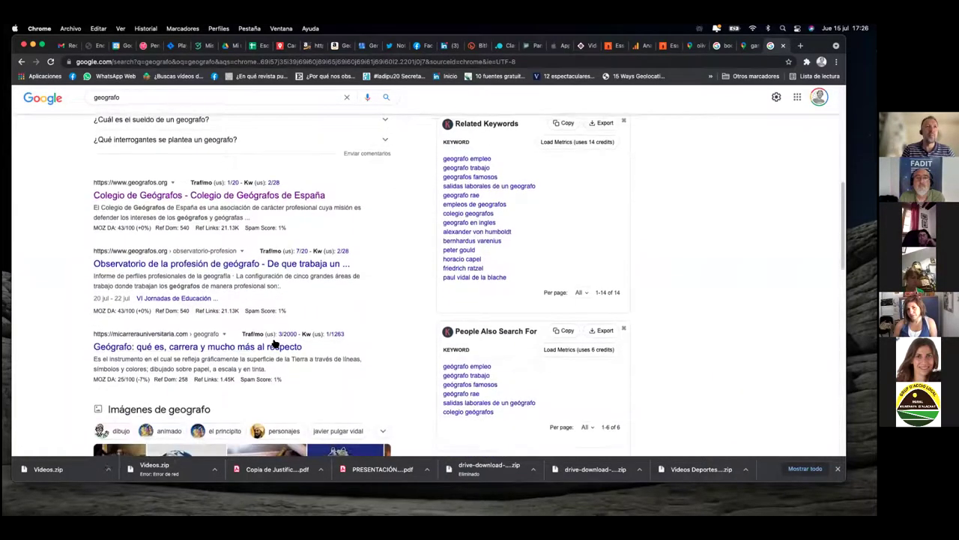
scroll(101, 322, down, 6)
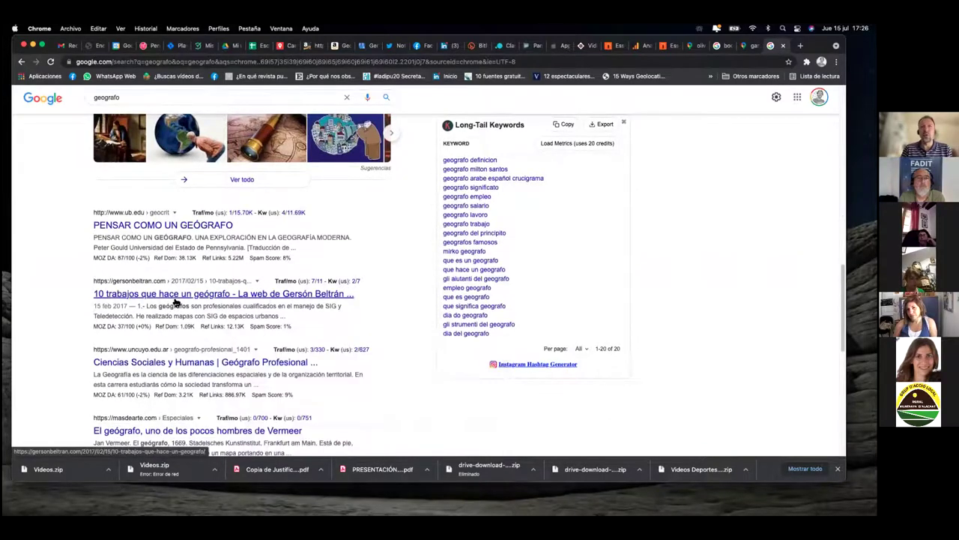
scroll(174, 304, up, 6)
scroll(176, 302, up, 15)
scroll(177, 301, down, 20)
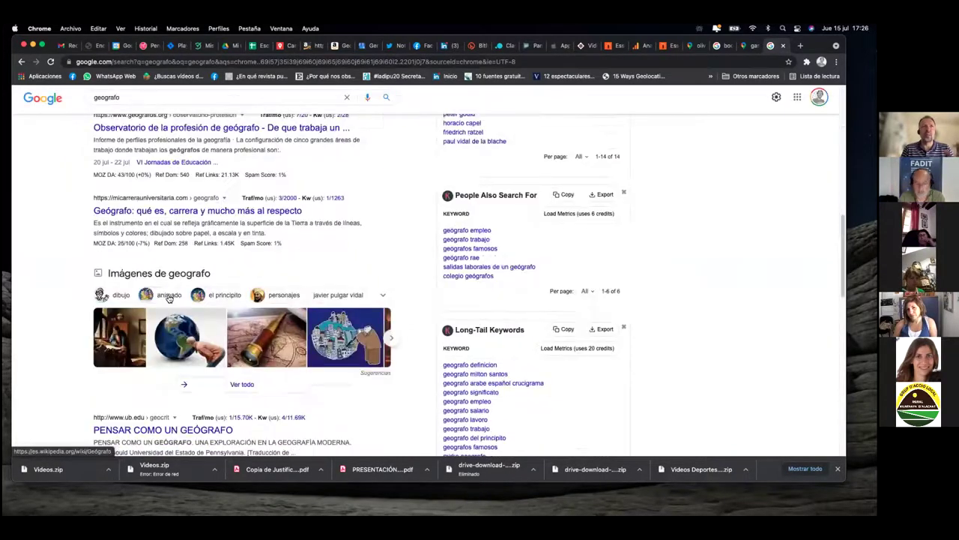
scroll(154, 112, up, 1)
scroll(154, 113, up, 10)
click(128, 107)
text((p)
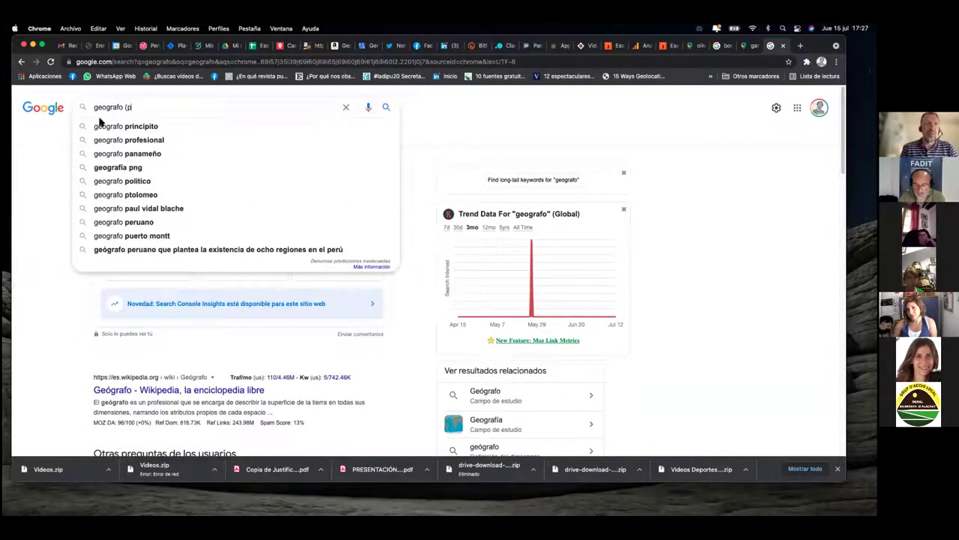
- Search 'geografo (PhD)' to see the geographer's business panel, then close that results tab
key(BackSpace)
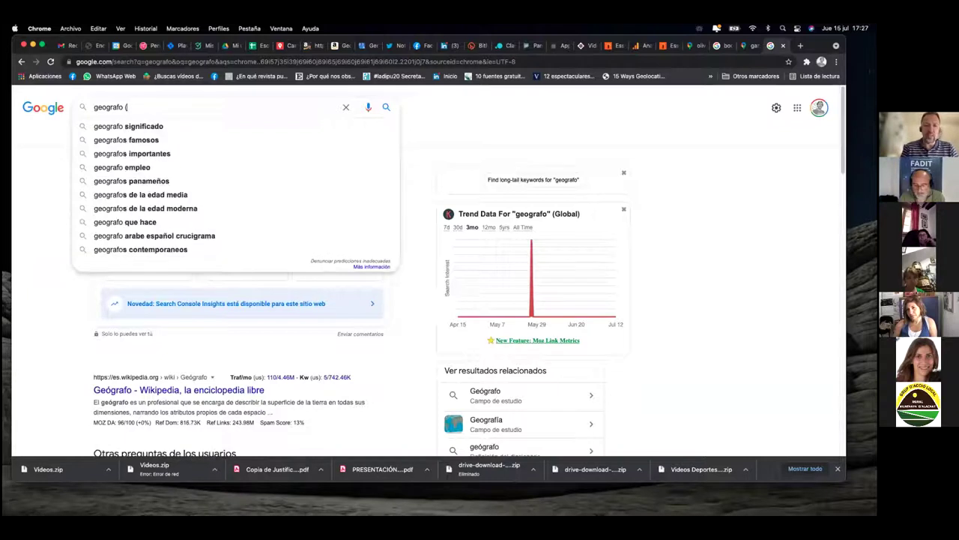
text(PhD))
key(Return)
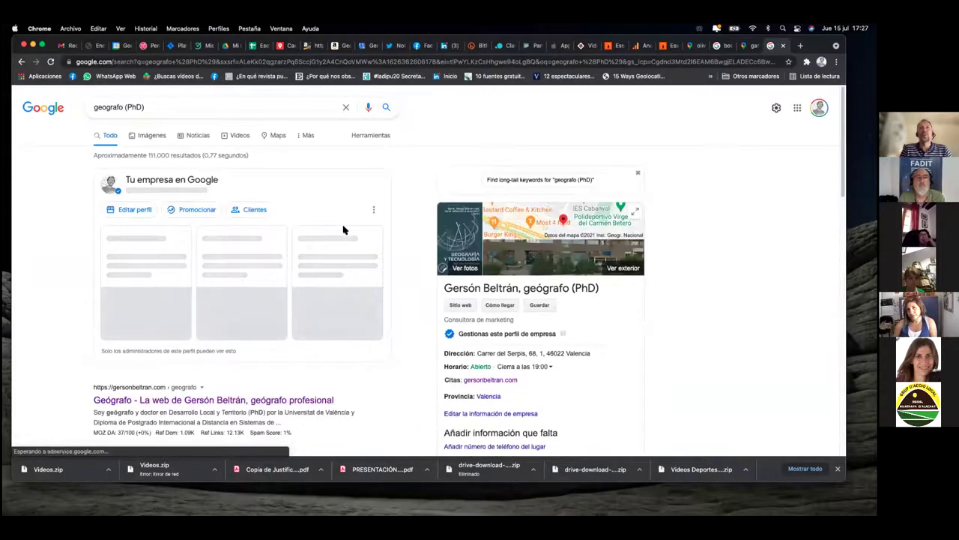
scroll(300, 337, down, 2)
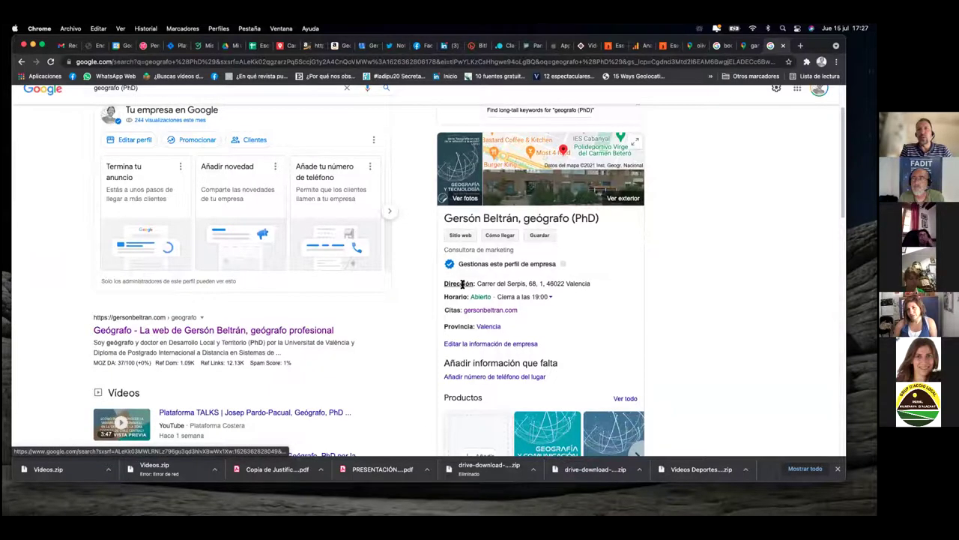
scroll(462, 283, down, 5)
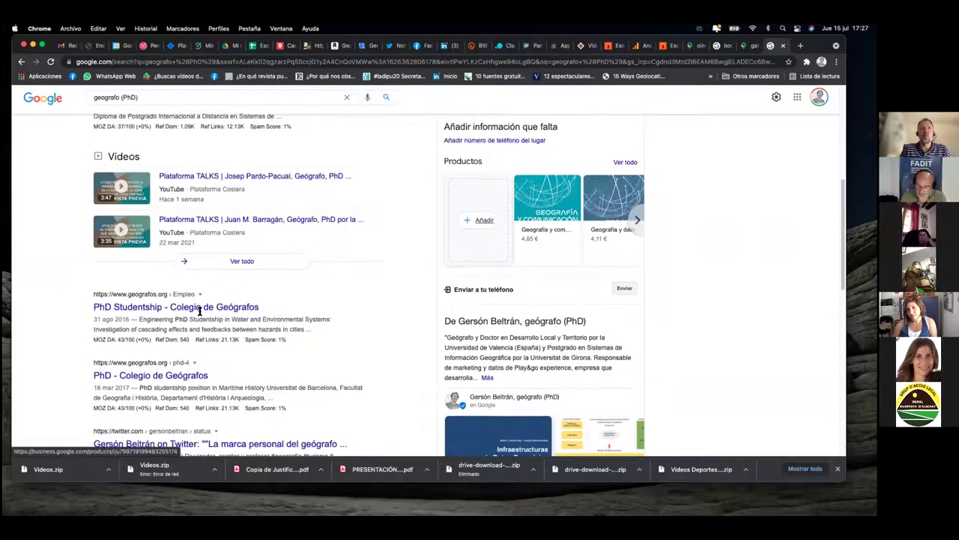
scroll(218, 307, down, 3)
scroll(216, 308, down, 2)
scroll(187, 269, up, 15)
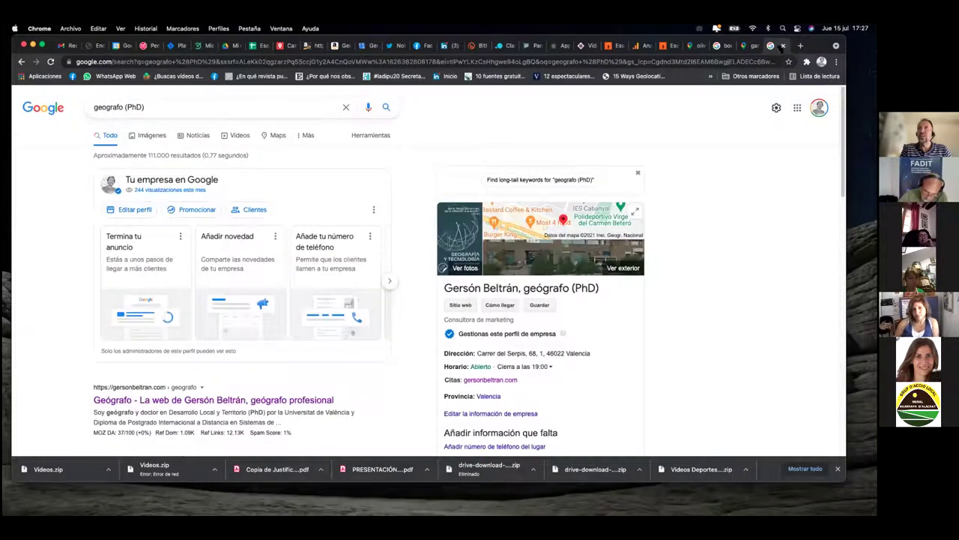
click(783, 46)
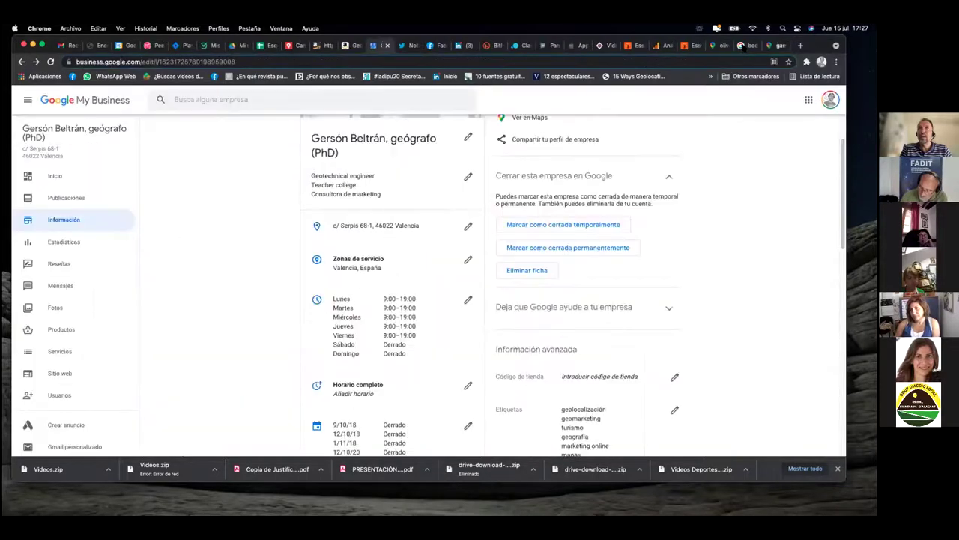
- Check the bodegas davo and olivateria tabs, return to My Business, and open a blank tab
click(746, 45)
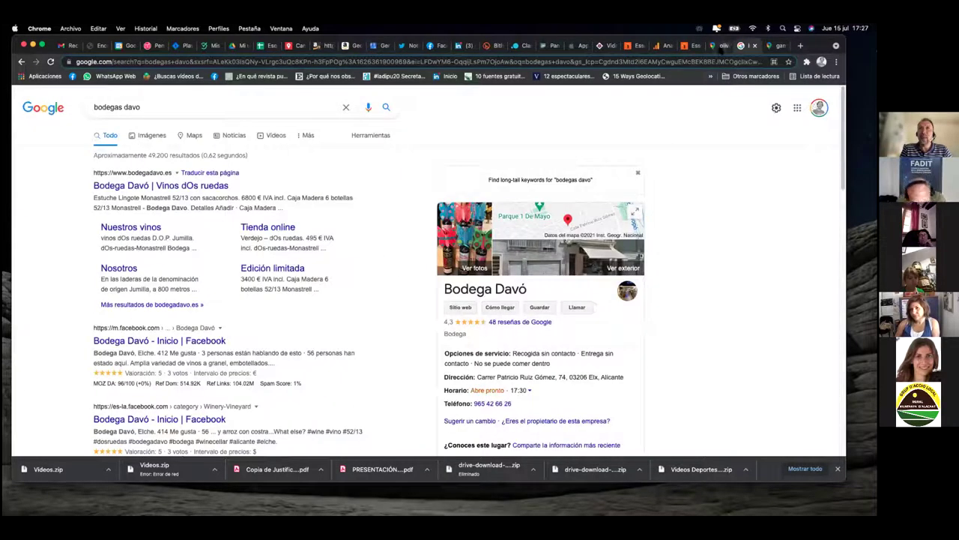
key(ctrl+shift+Tab)
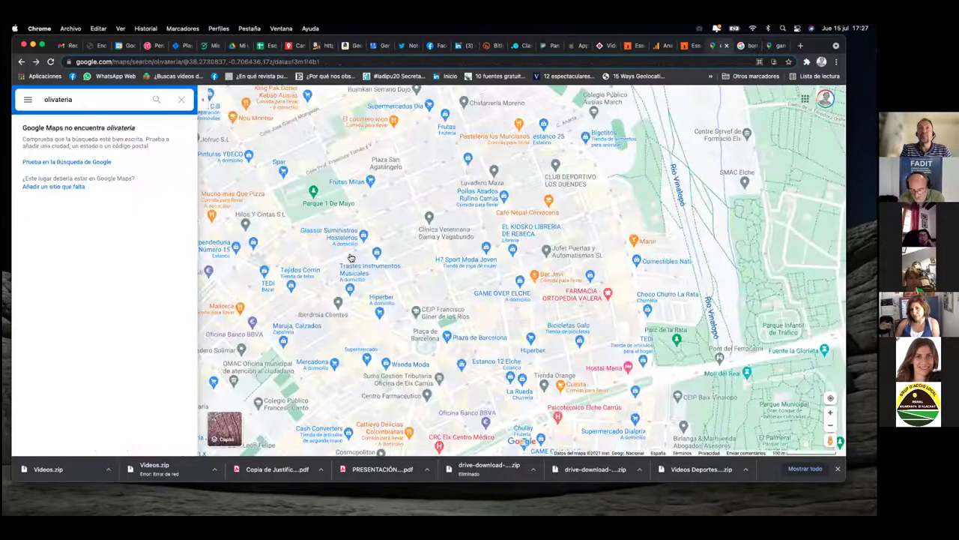
key(ctrl+shift+Tab)
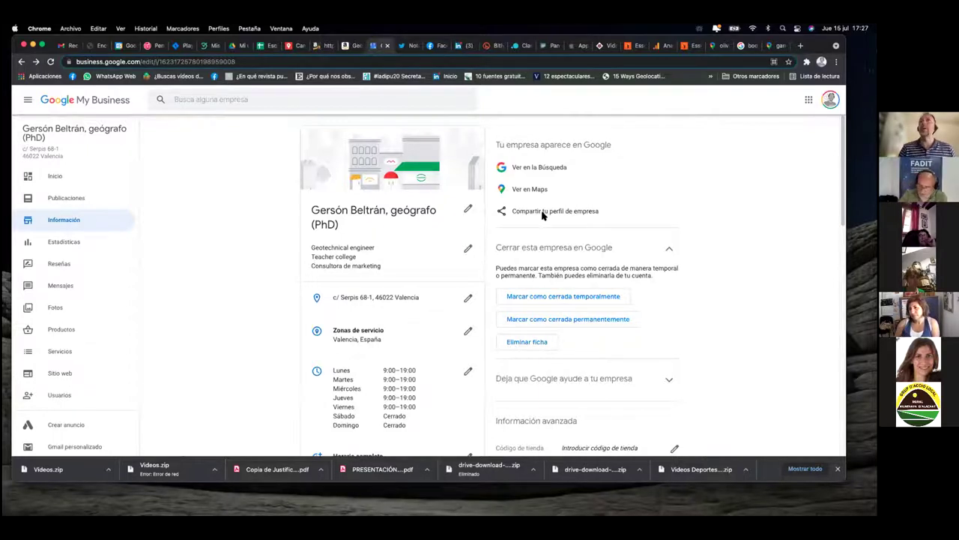
key(ctrl+t)
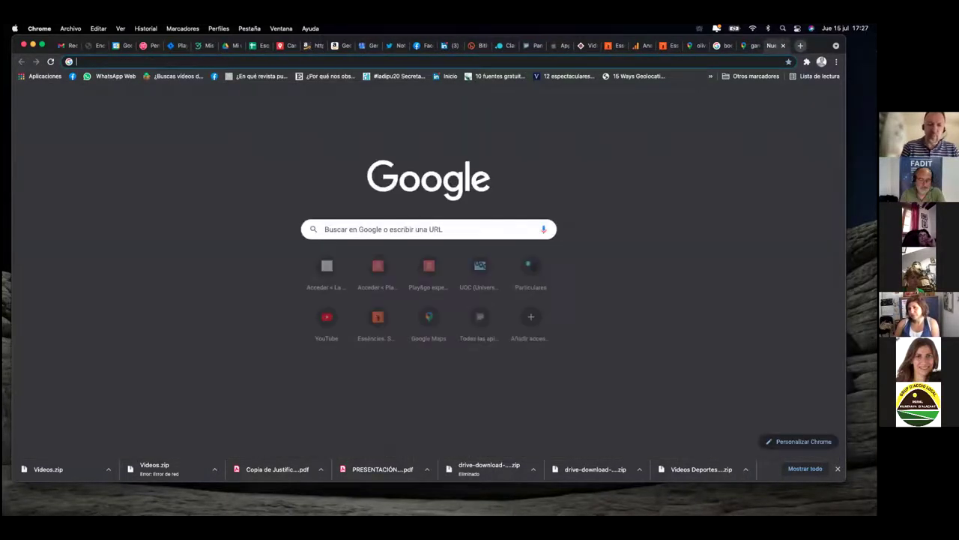
- Search 'naranjas naturales' to view the Naranjas Naturales.com business panel, then return to My Business
text(naranjas natur)
text(ales)
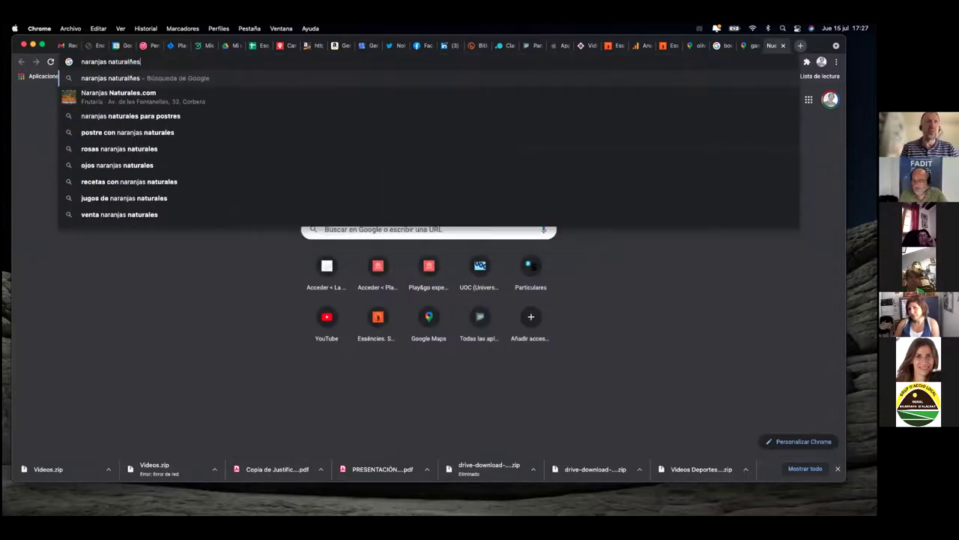
key(Return)
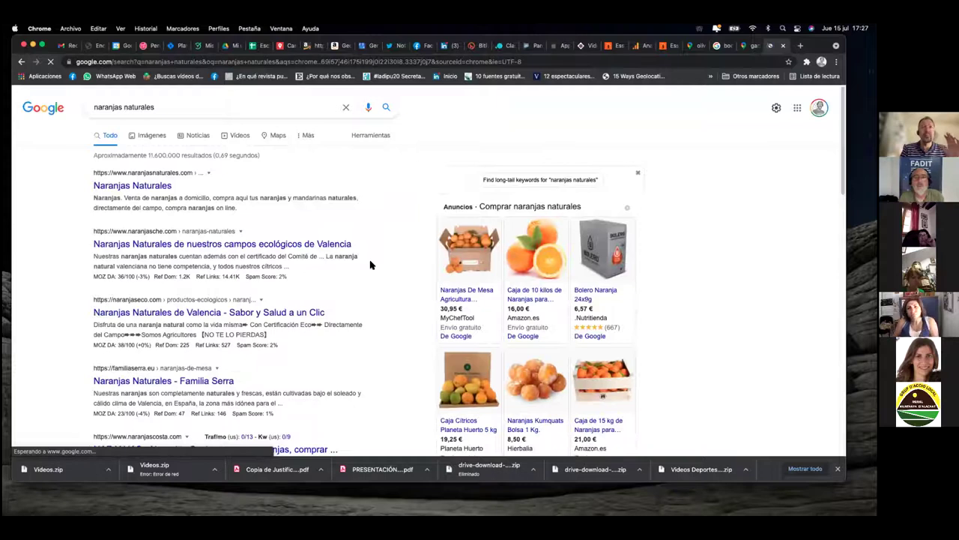
scroll(370, 264, down, 5)
scroll(370, 264, down, 3)
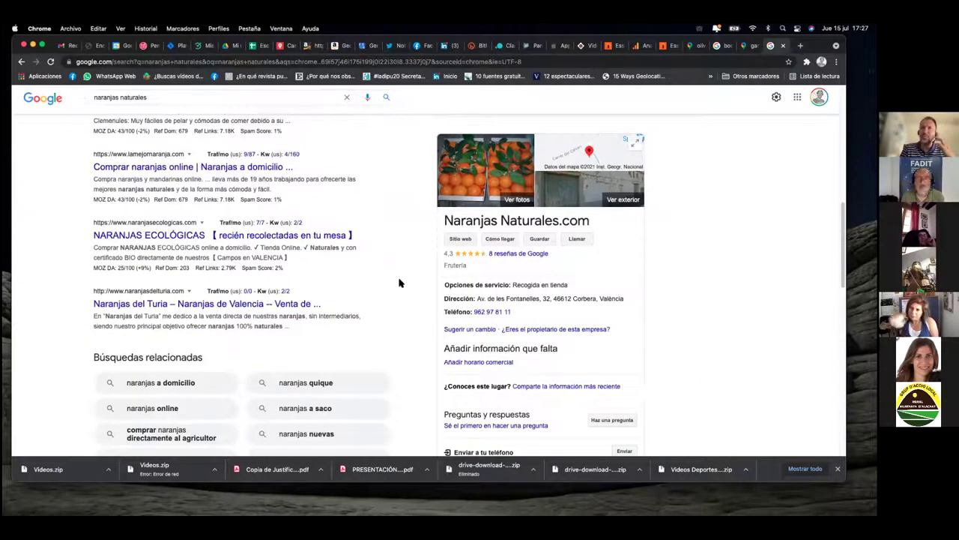
scroll(399, 283, up, 10)
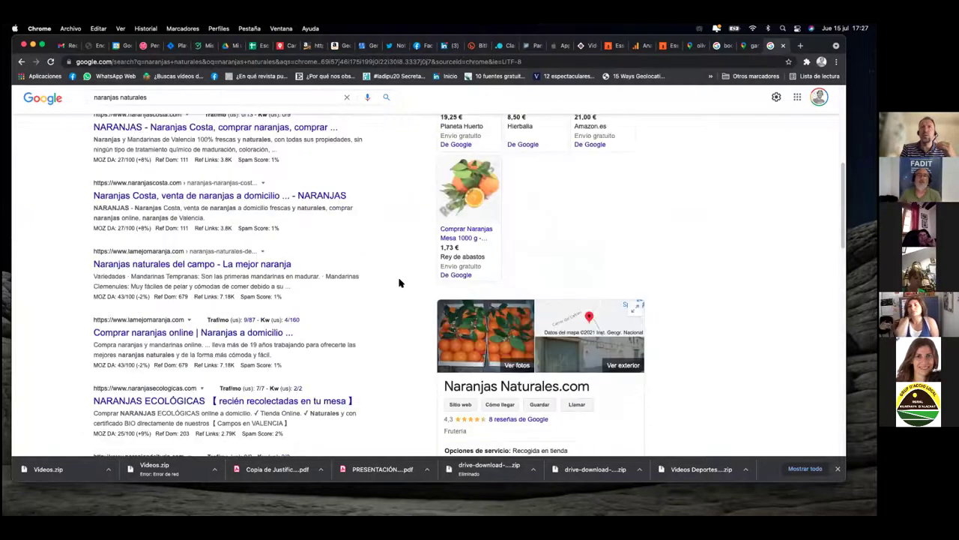
scroll(477, 304, down, 12)
scroll(477, 303, up, 2)
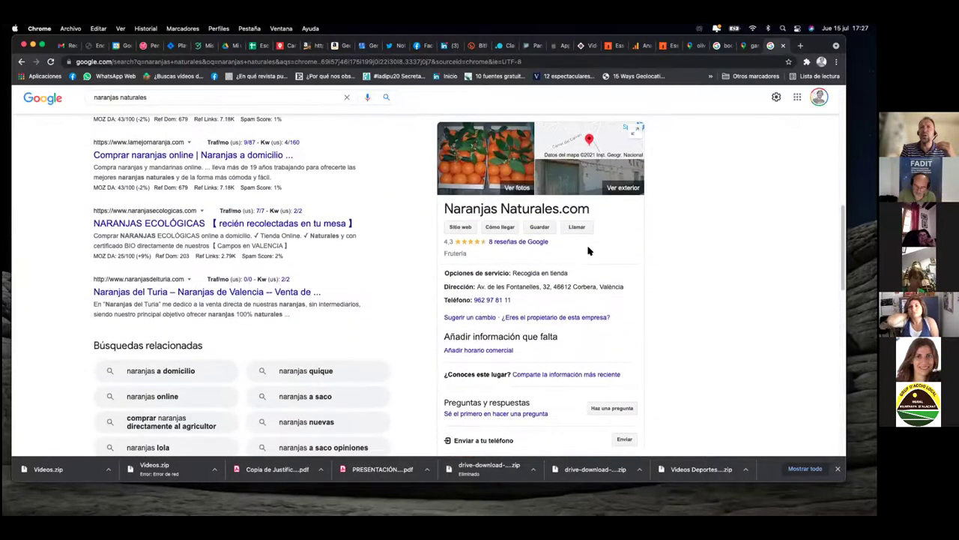
scroll(618, 196, up, 12)
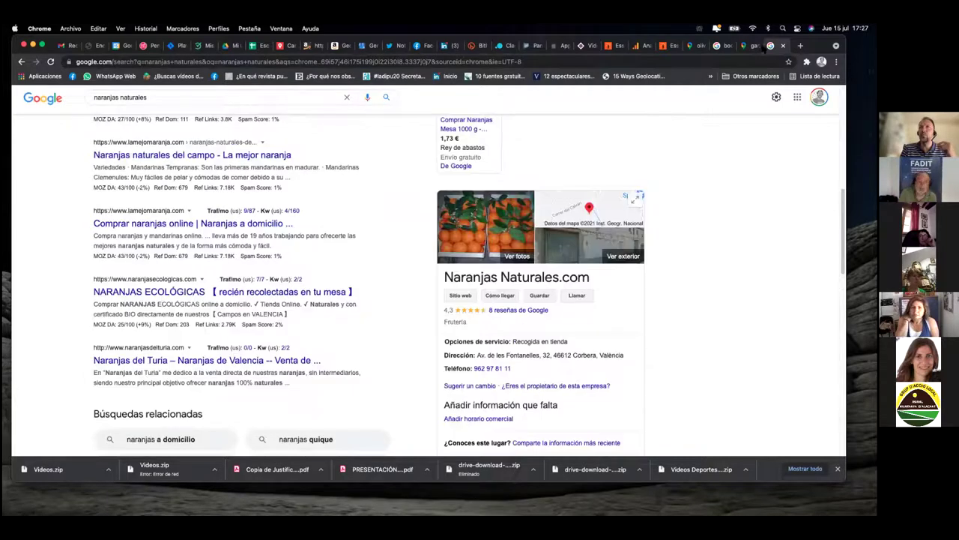
click(369, 46)
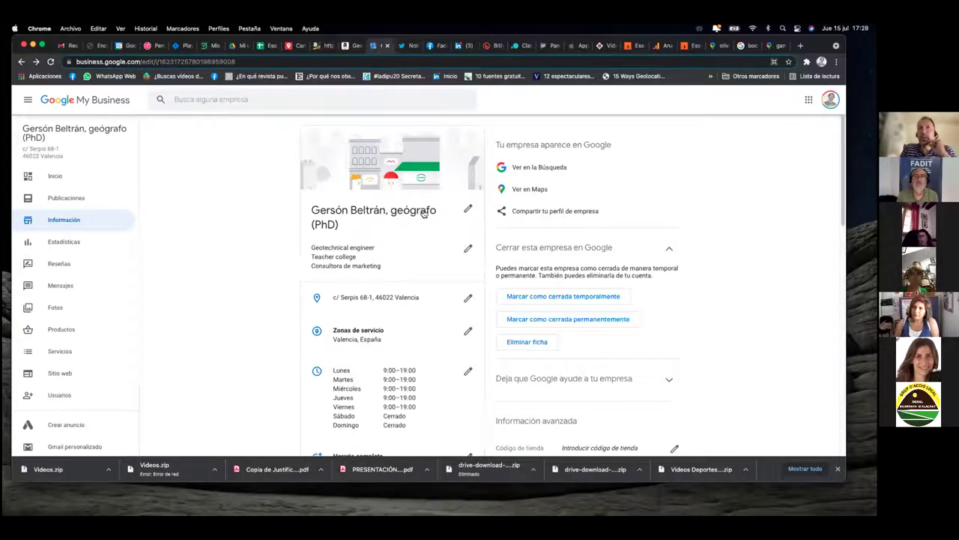
- Scroll the Información page through hours, tags and description, then open a new tab
scroll(415, 255, down, 10)
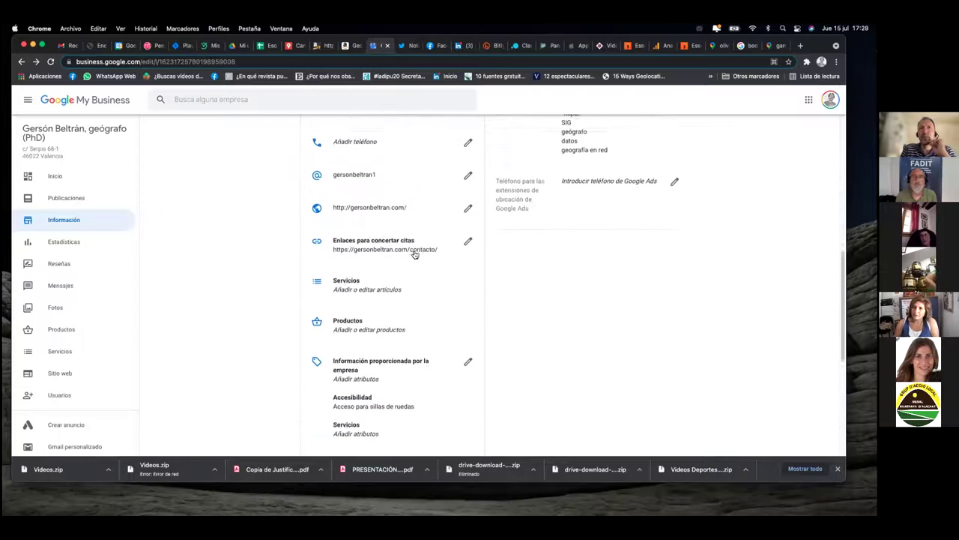
scroll(394, 254, down, 2)
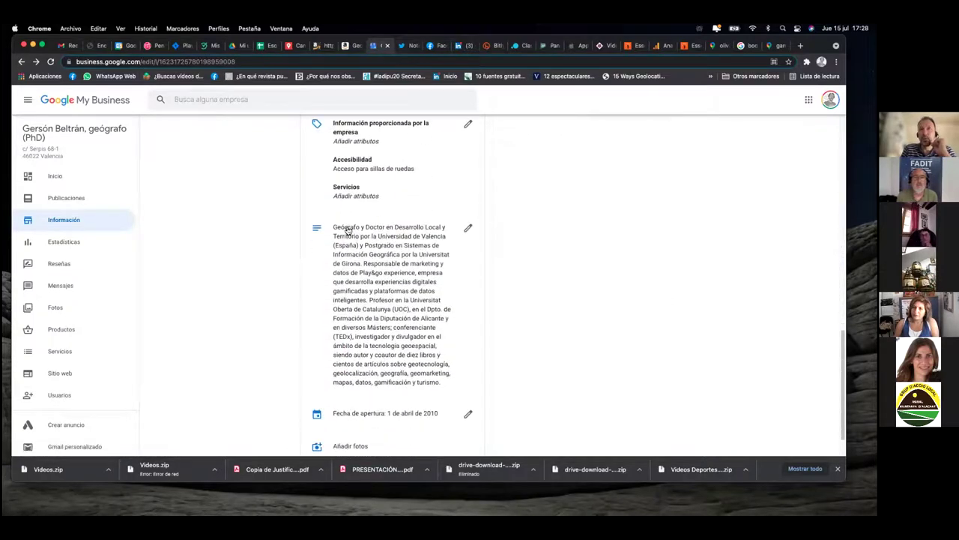
scroll(484, 311, up, 10)
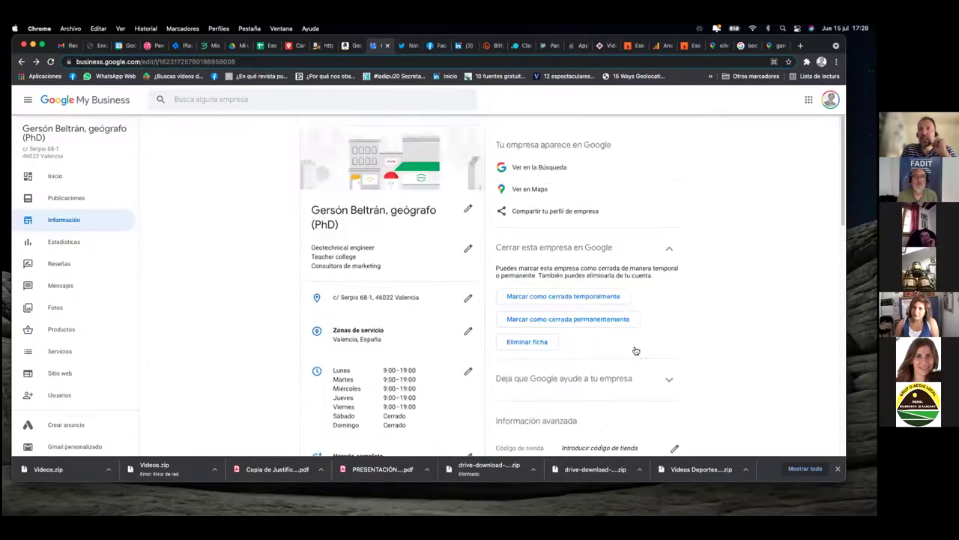
scroll(583, 276, down, 6)
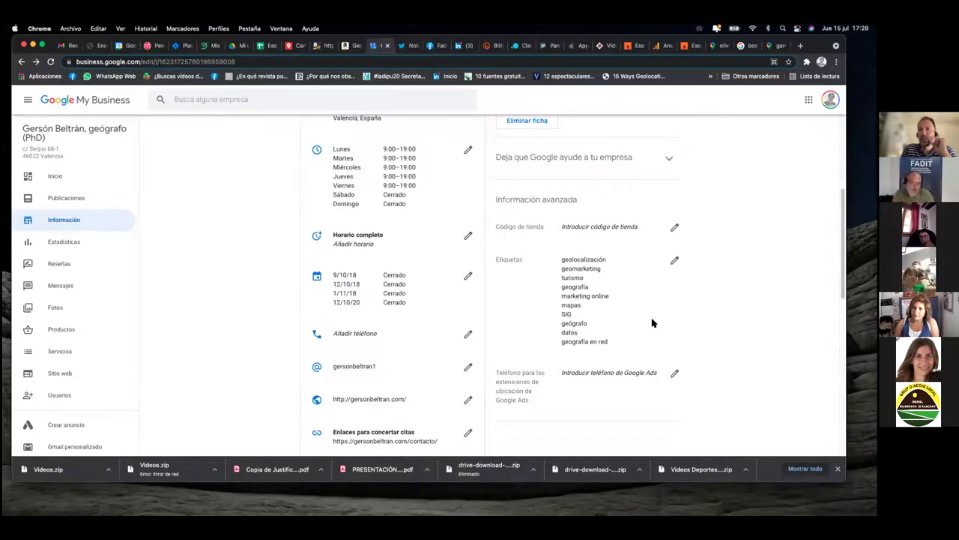
scroll(652, 323, up, 6)
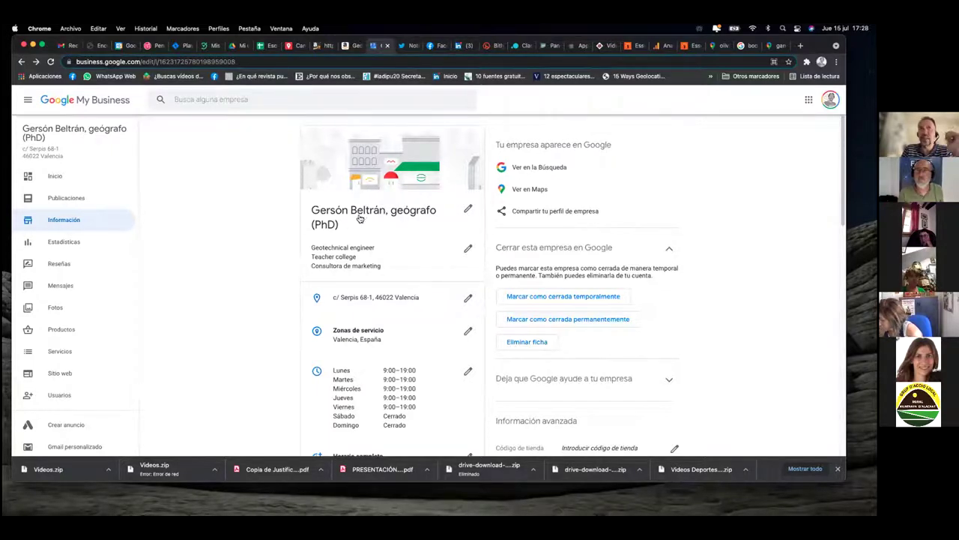
scroll(346, 324, down, 10)
scroll(622, 315, up, 10)
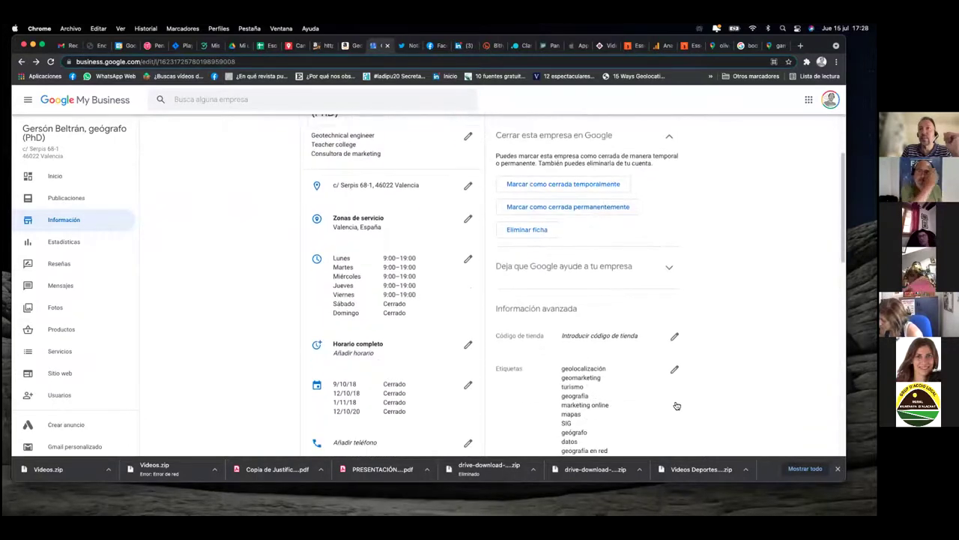
scroll(753, 378, up, 3)
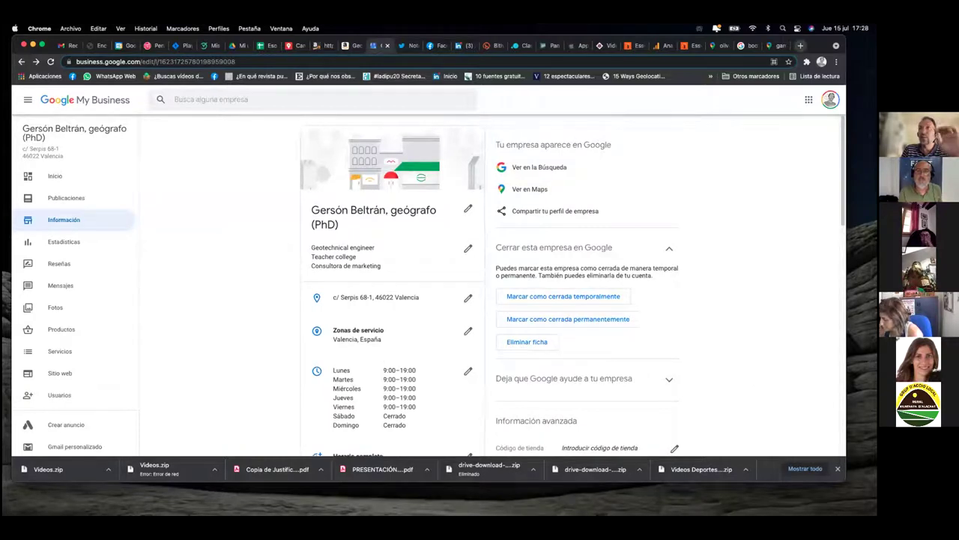
key(super+t)
- Search Google for 'eseencies' and browse the map pack of local Essències businesses
text(esee)
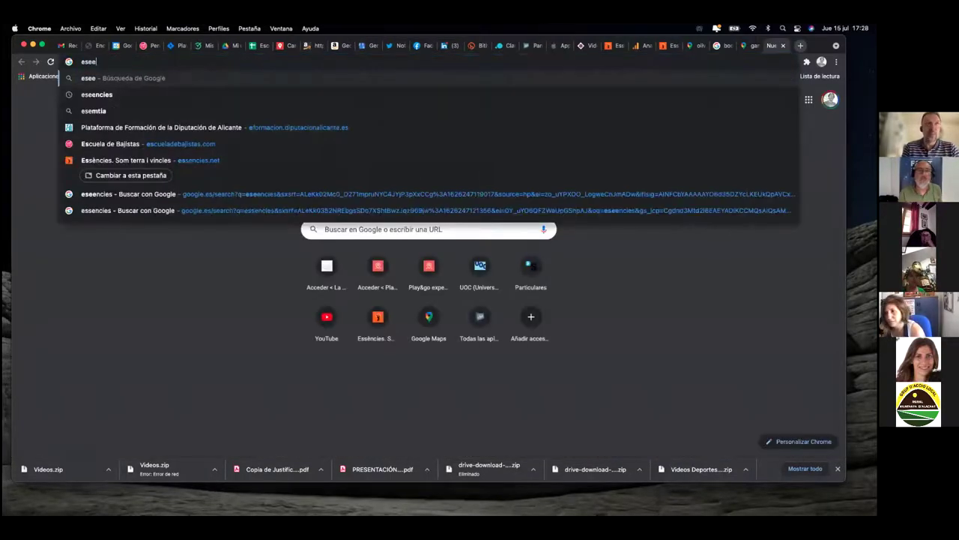
text(ncies)
key(Return)
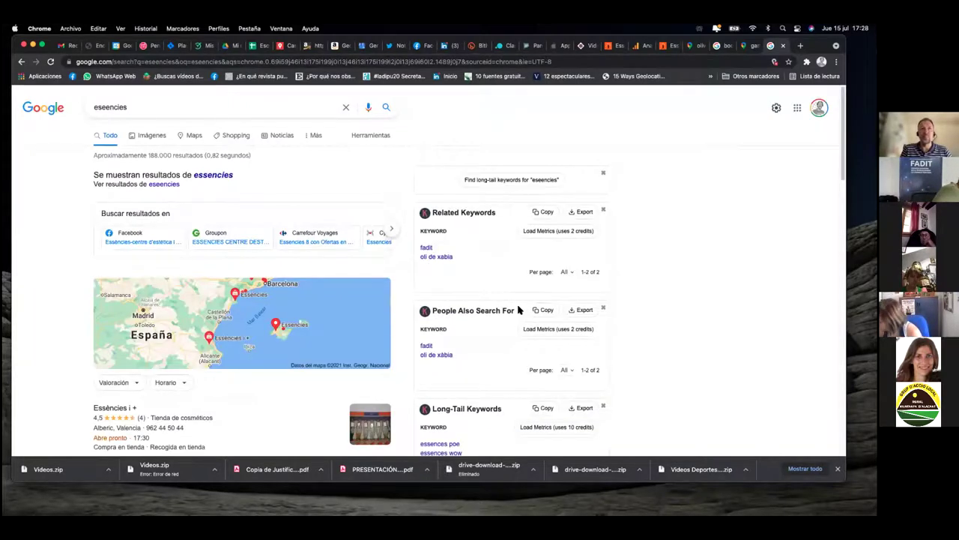
scroll(517, 310, down, 2)
scroll(517, 310, down, 6)
scroll(101, 172, up, 2)
scroll(112, 184, up, 1)
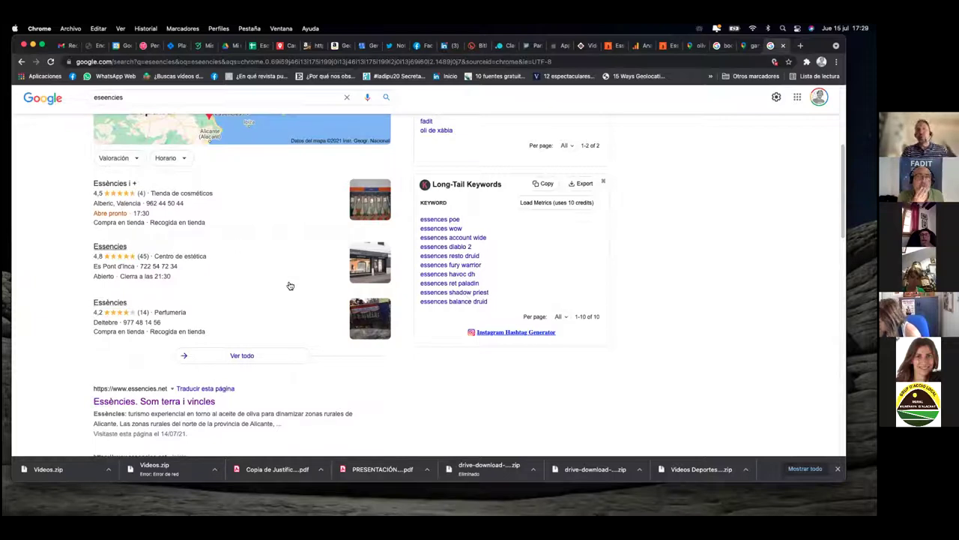
scroll(275, 259, up, 1)
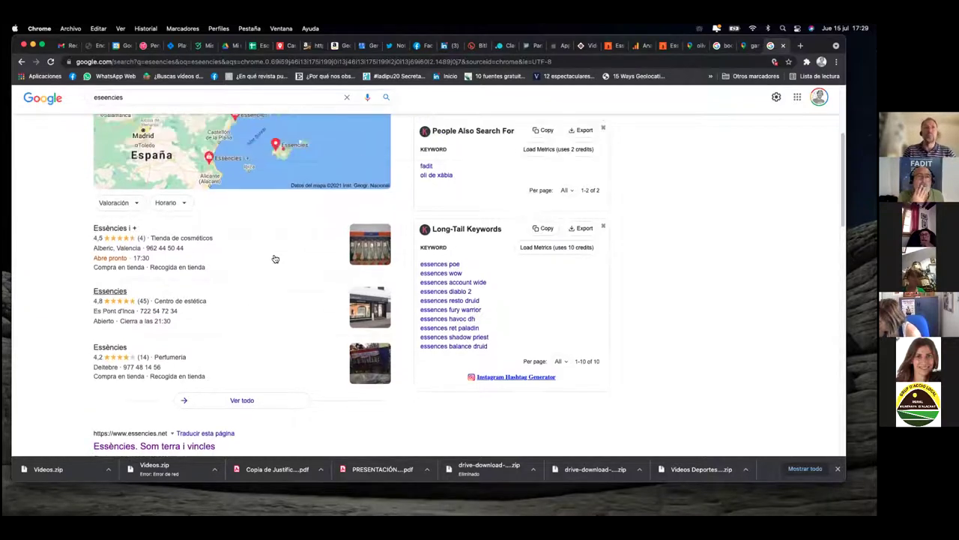
scroll(275, 259, up, 5)
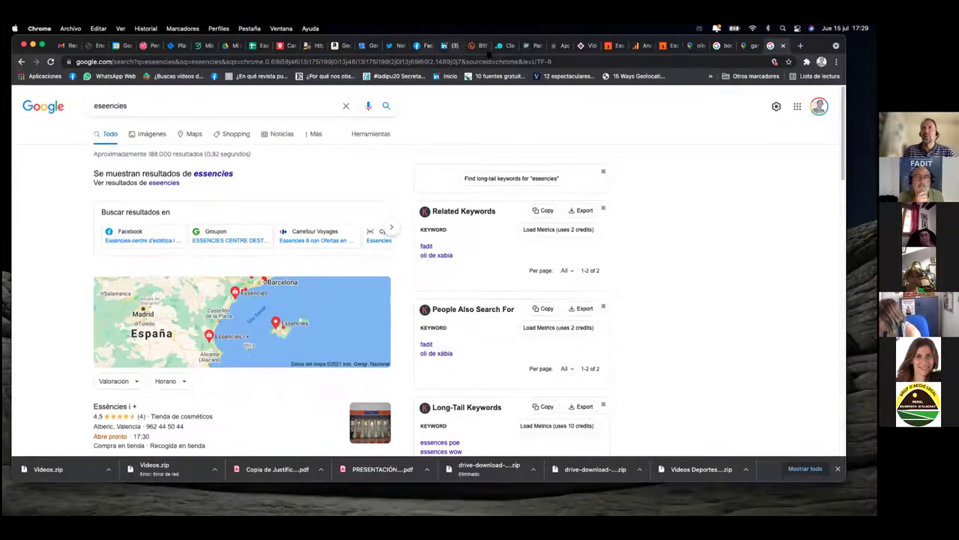
- Return to the business profile and open its customer reviews
click(369, 47)
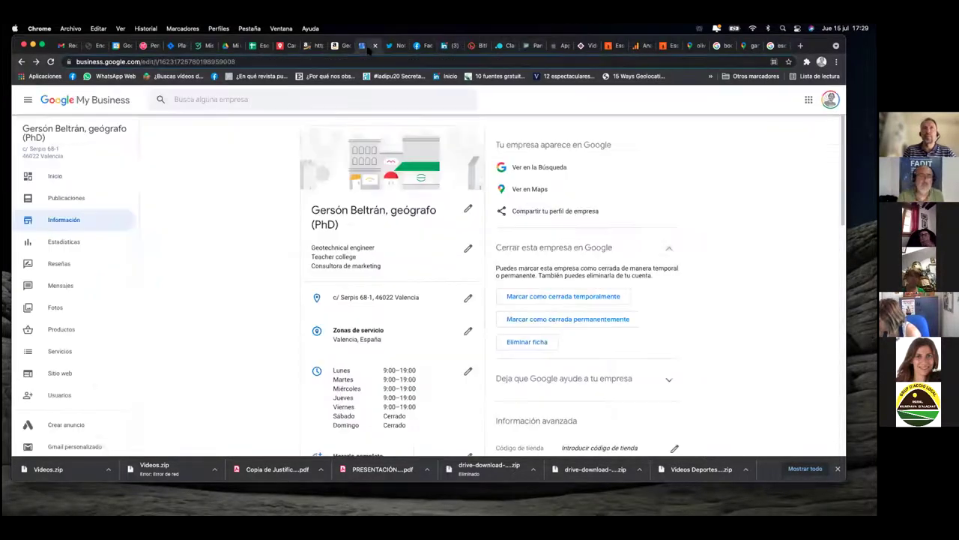
scroll(235, 304, down, 5)
scroll(234, 304, down, 3)
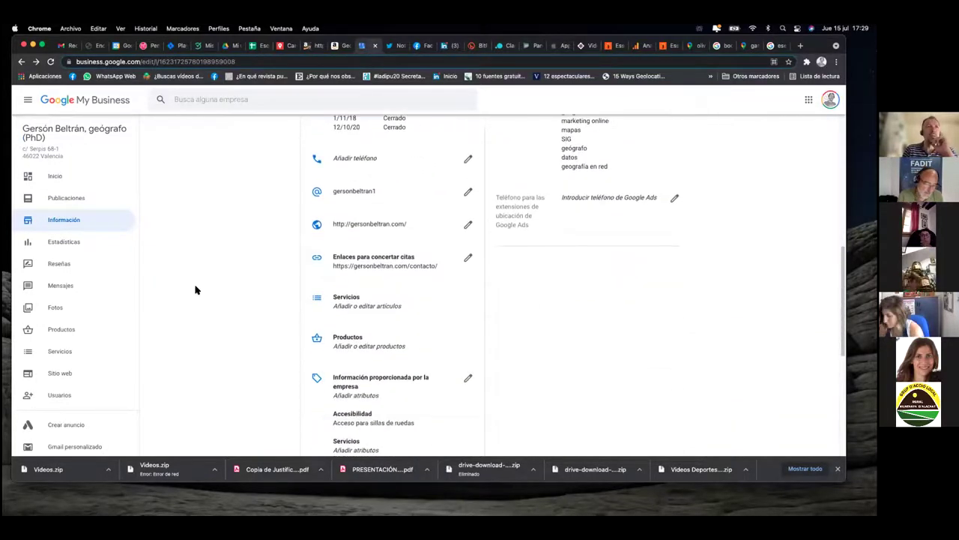
click(59, 263)
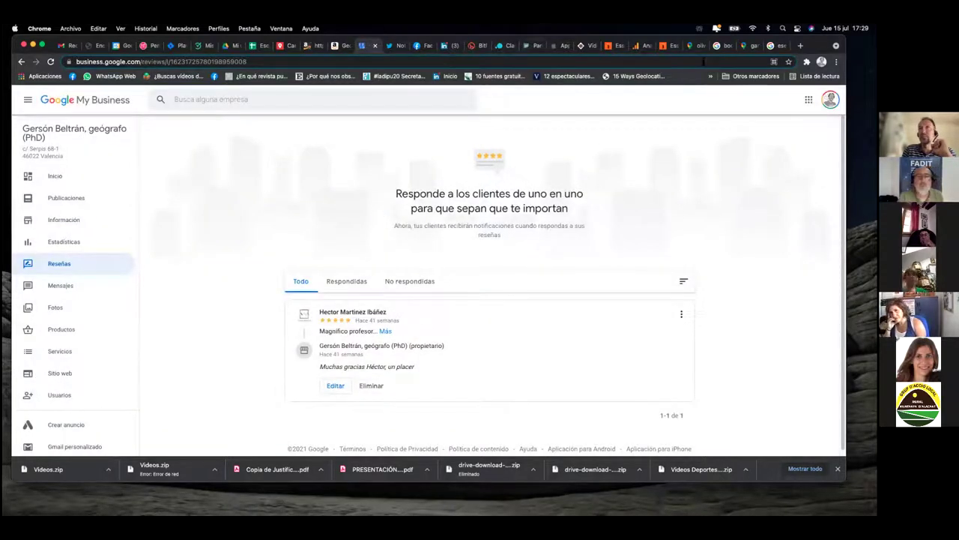
- Switch to the bodegas davo results and scroll to the Bodega Davó panel's Reseñas
click(744, 46)
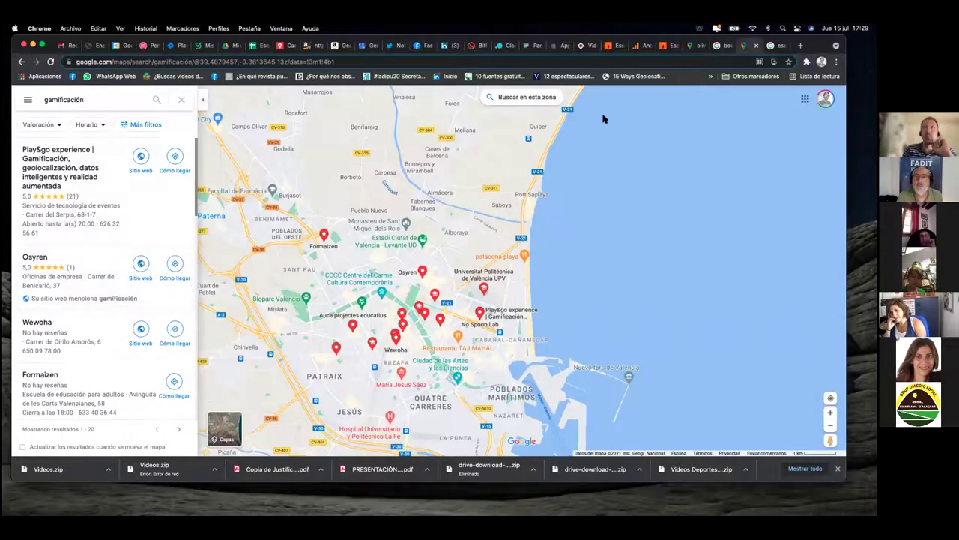
click(721, 46)
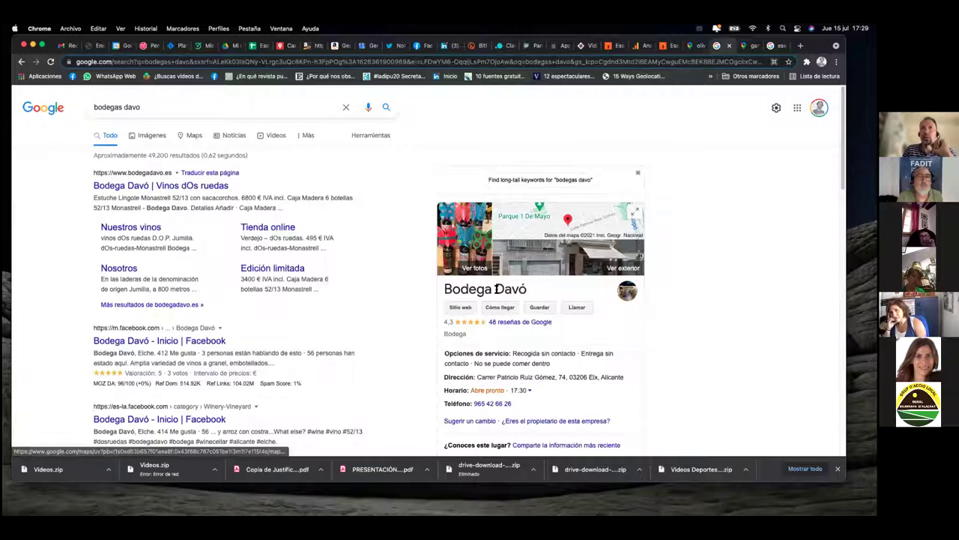
scroll(500, 363, down, 3)
scroll(501, 365, down, 10)
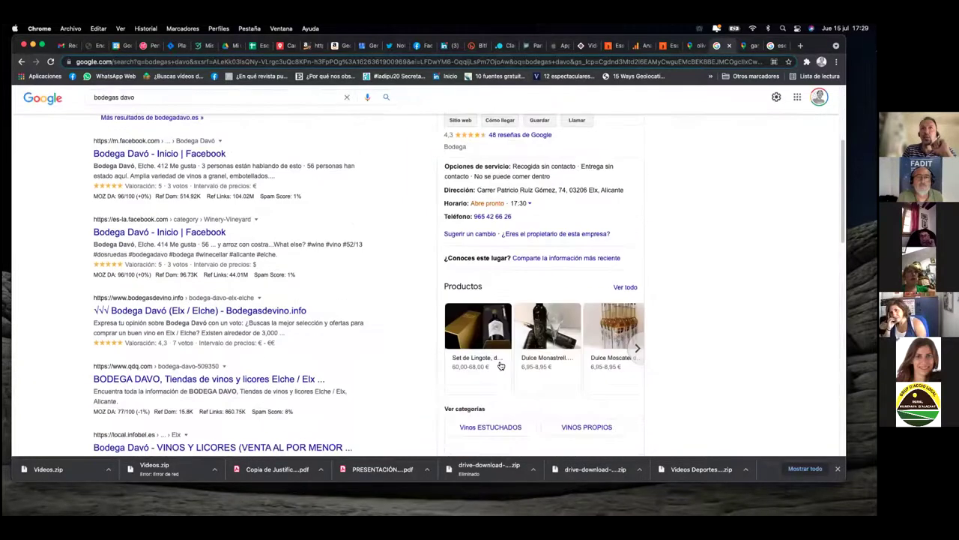
scroll(517, 240, down, 1)
- Open all Bodega Davó Google reviews and read through them and the owner's replies
click(503, 209)
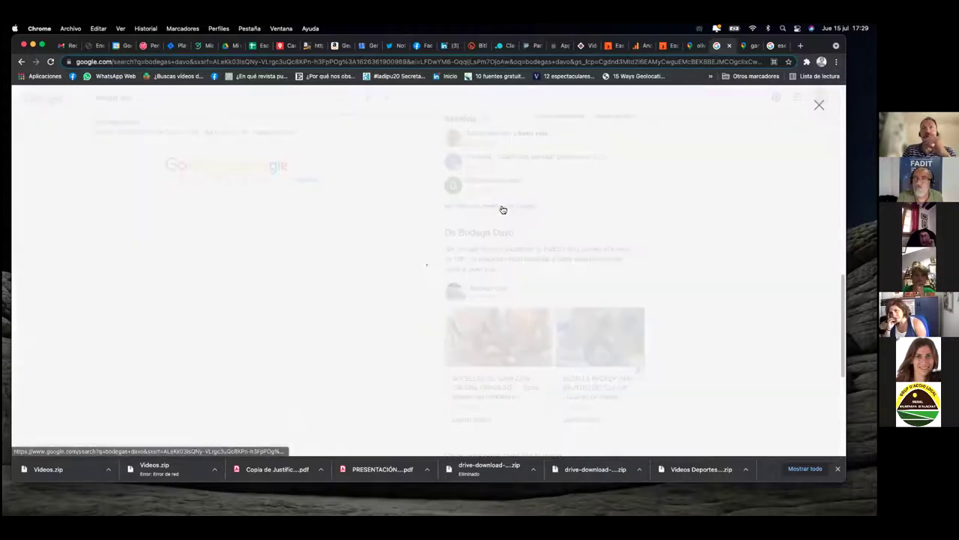
scroll(366, 322, down, 2)
scroll(347, 318, down, 3)
scroll(407, 317, up, 2)
scroll(407, 381, down, 2)
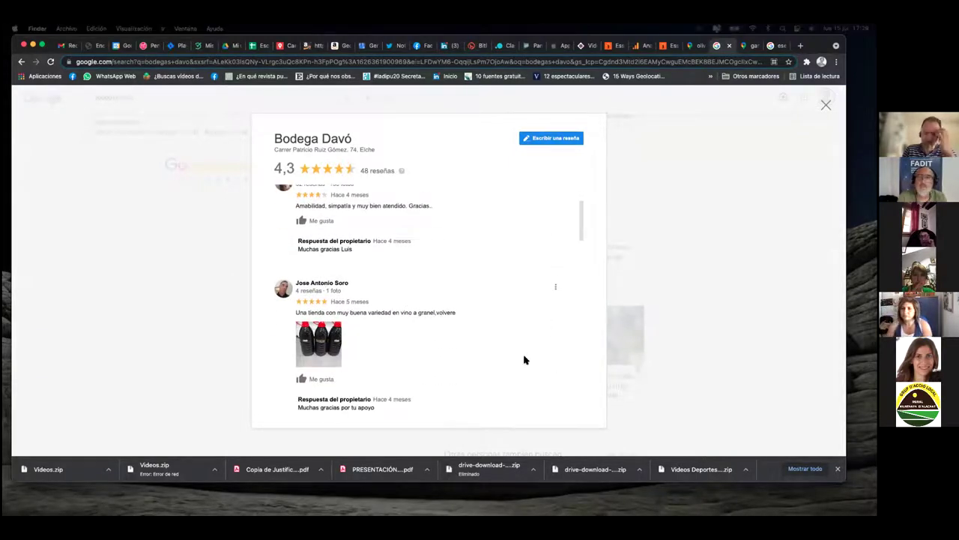
scroll(370, 296, up, 3)
scroll(370, 296, down, 2)
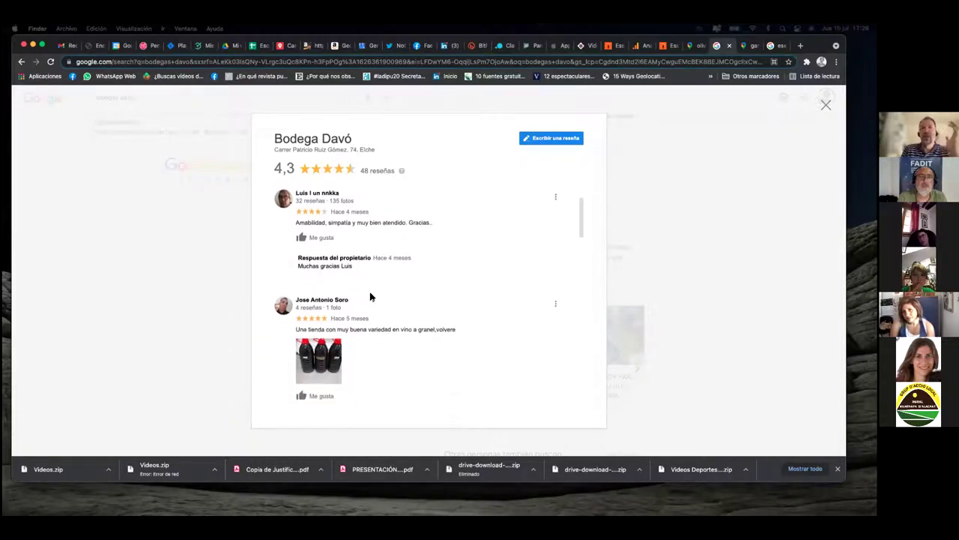
scroll(370, 297, down, 5)
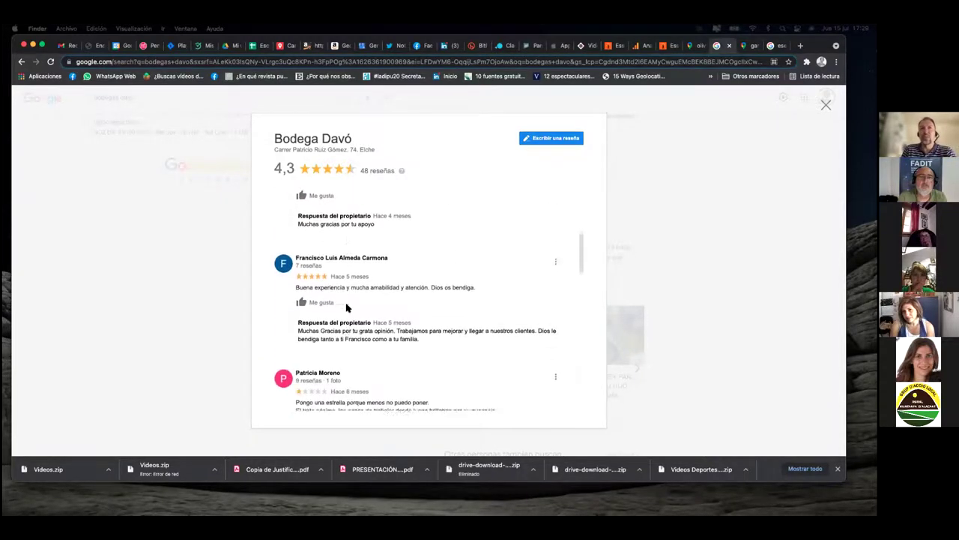
scroll(348, 308, down, 1)
scroll(412, 309, down, 4)
scroll(413, 309, down, 1)
scroll(412, 308, down, 3)
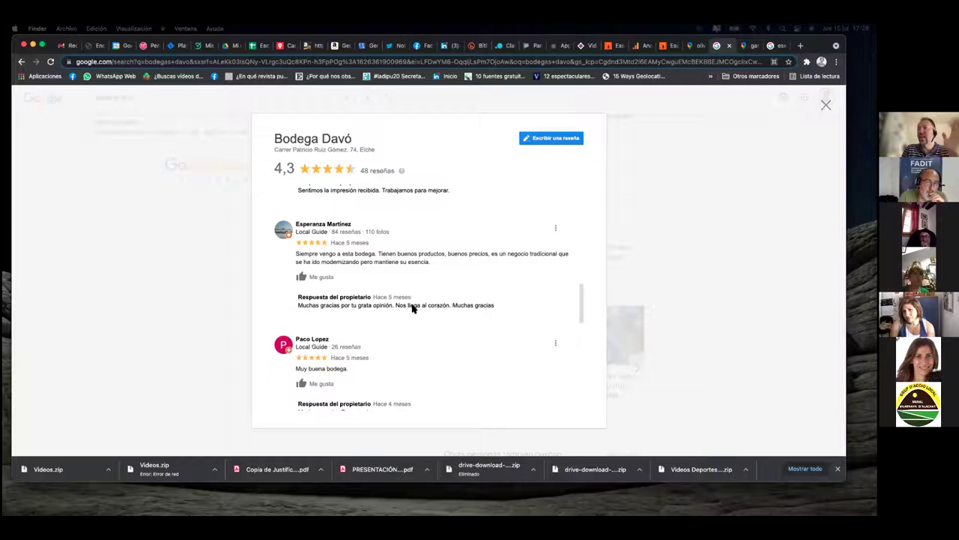
scroll(412, 309, up, 6)
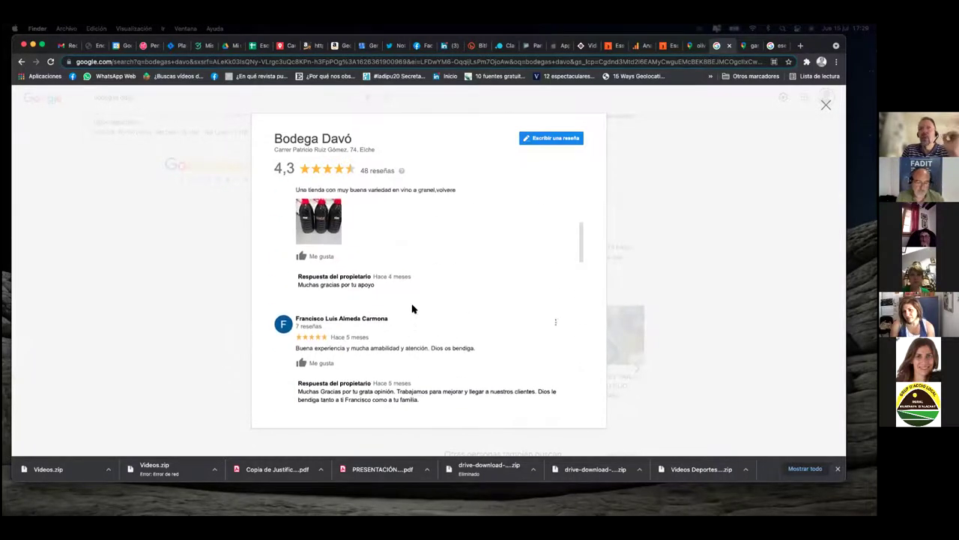
scroll(413, 309, up, 5)
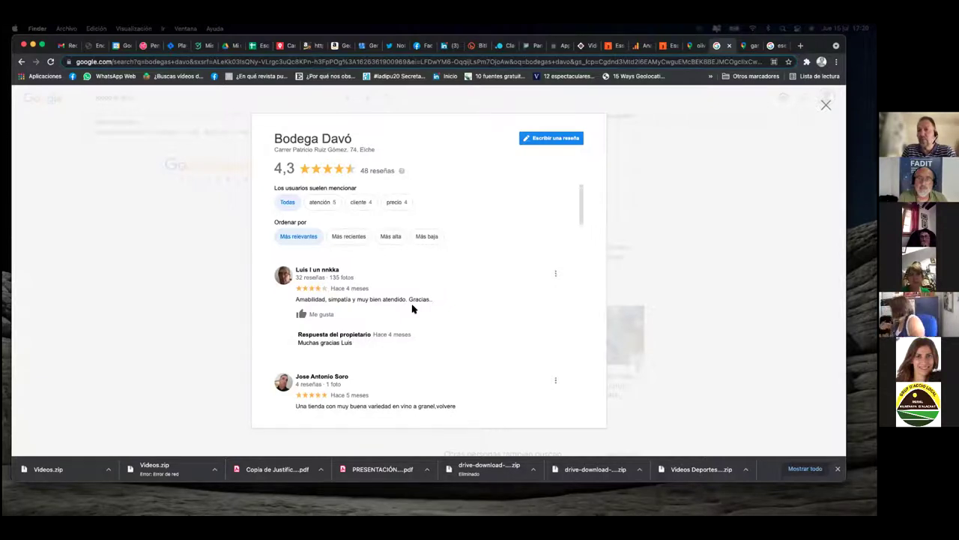
scroll(412, 309, down, 5)
scroll(413, 309, down, 10)
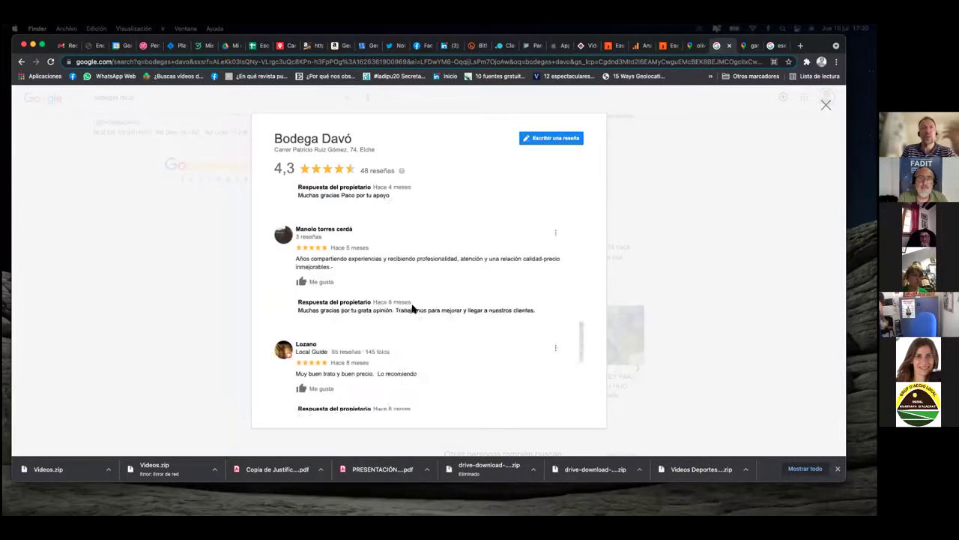
scroll(413, 309, down, 3)
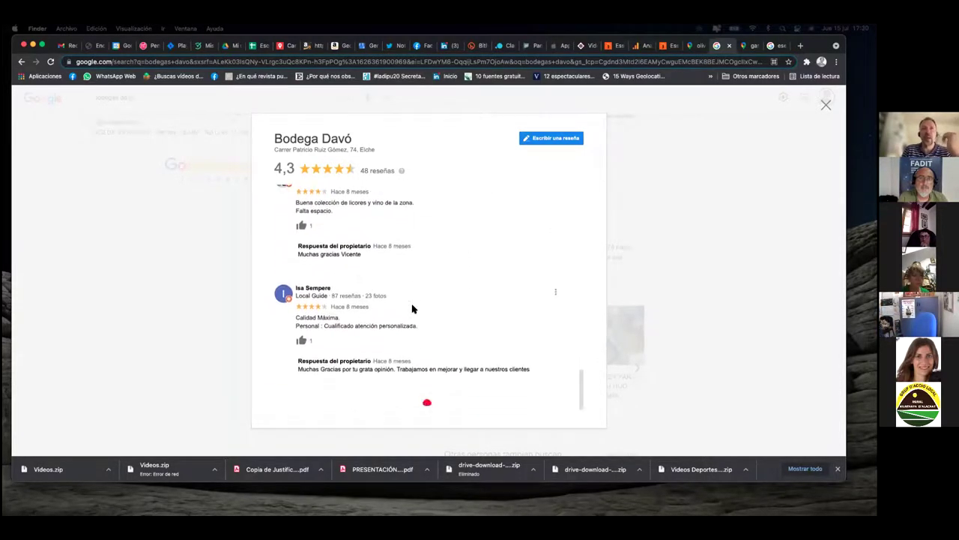
scroll(412, 309, down, 6)
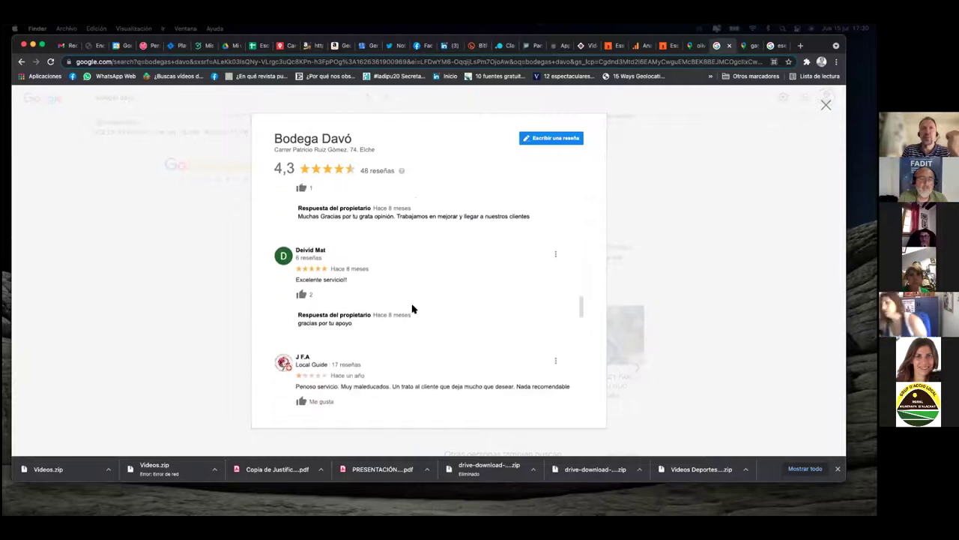
scroll(412, 309, down, 4)
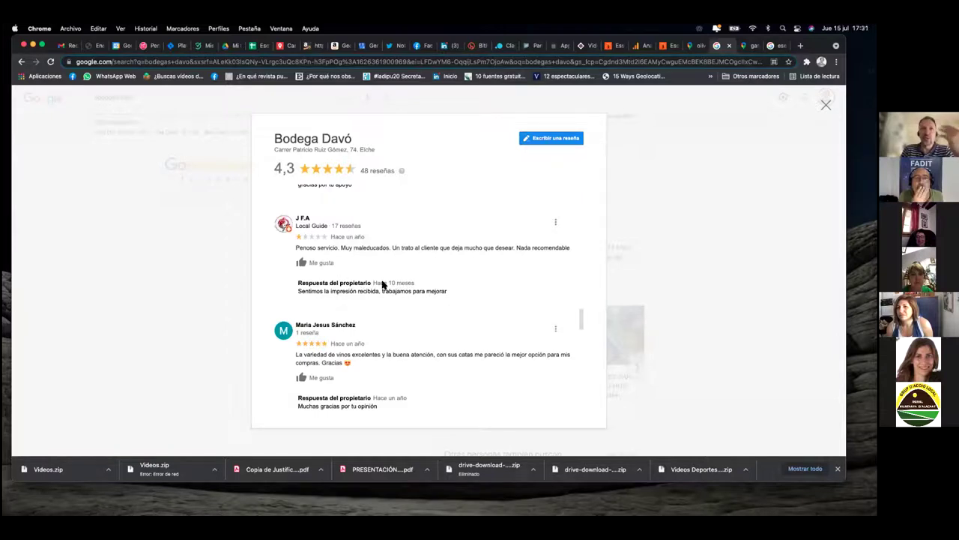
scroll(382, 283, down, 3)
scroll(465, 271, up, 3)
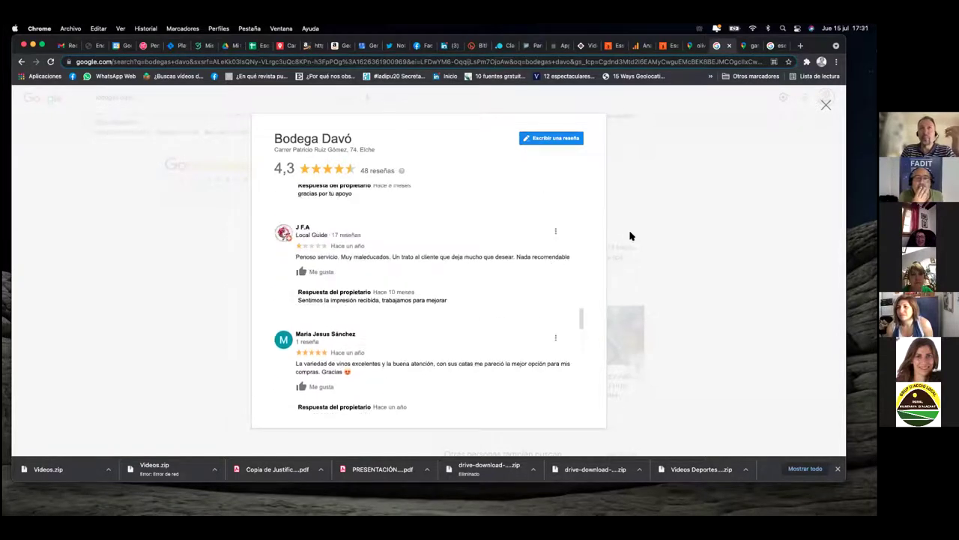
- Reopen the reviews list and bring up the options menu on the one-star review
click(630, 236)
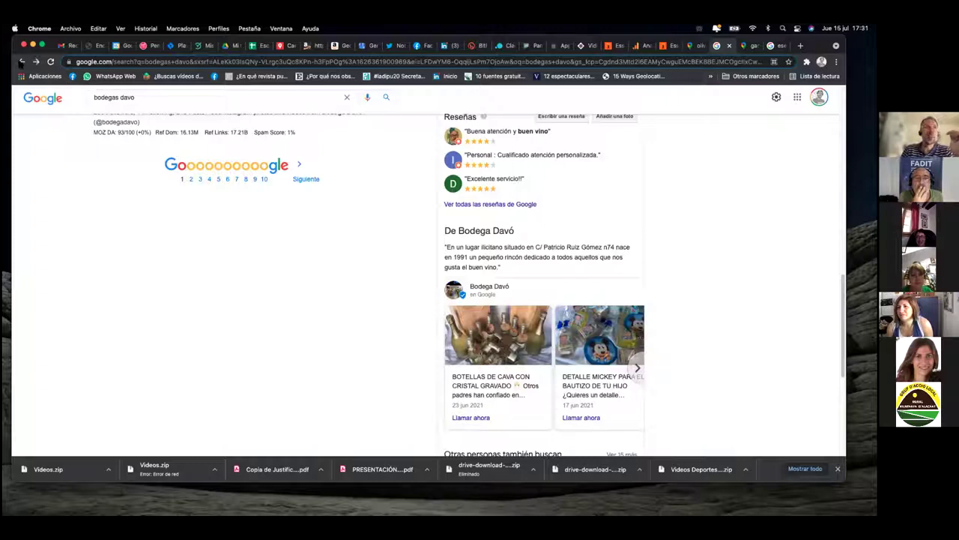
click(512, 204)
scroll(401, 330, down, 10)
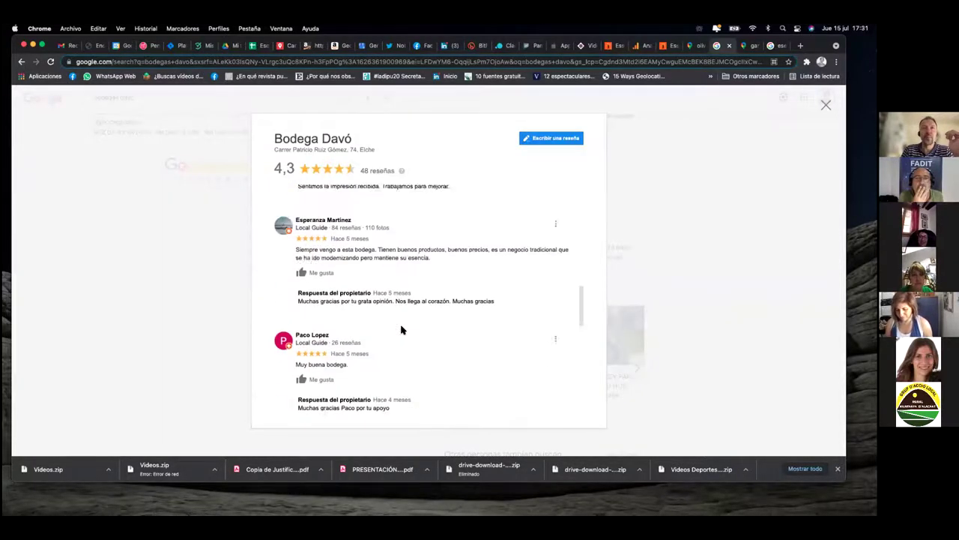
scroll(401, 330, down, 10)
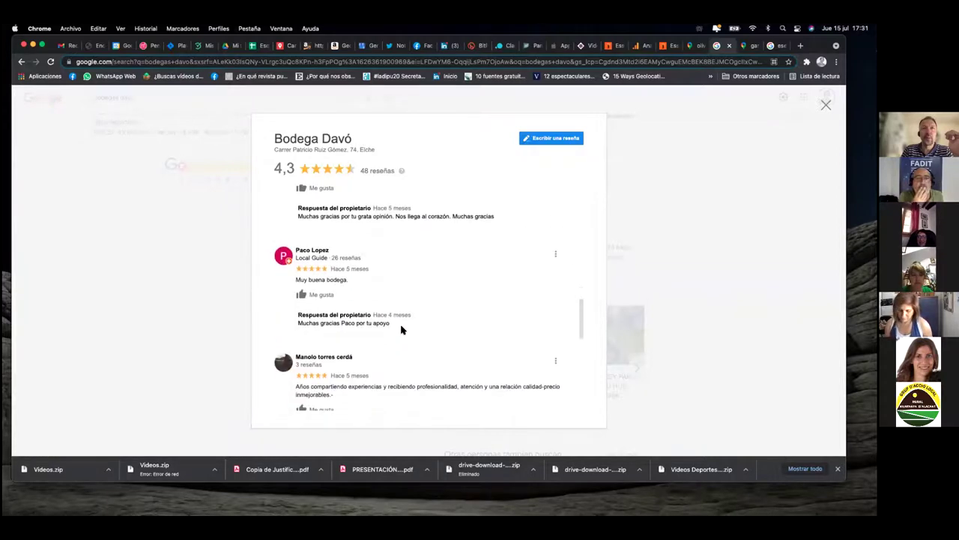
scroll(401, 330, up, 1)
scroll(401, 330, down, 5)
scroll(401, 330, down, 5)
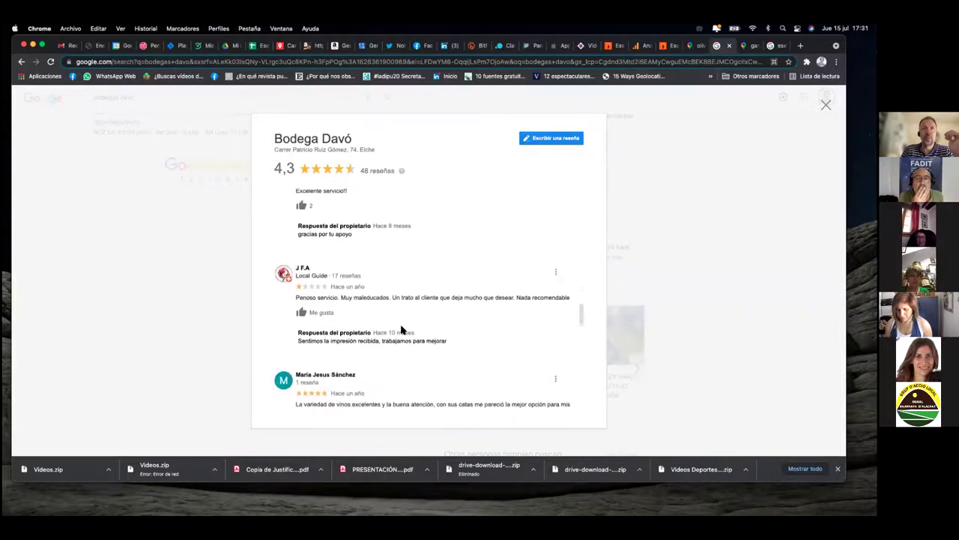
click(557, 247)
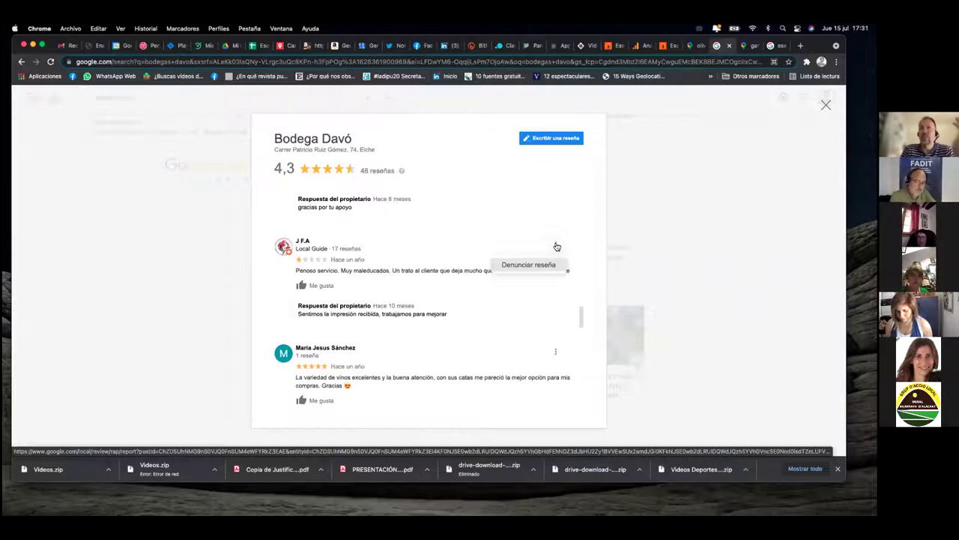
- Open the 'Denunciar reseña' form for the one-star review, then go back to Google My Business reviews
click(540, 264)
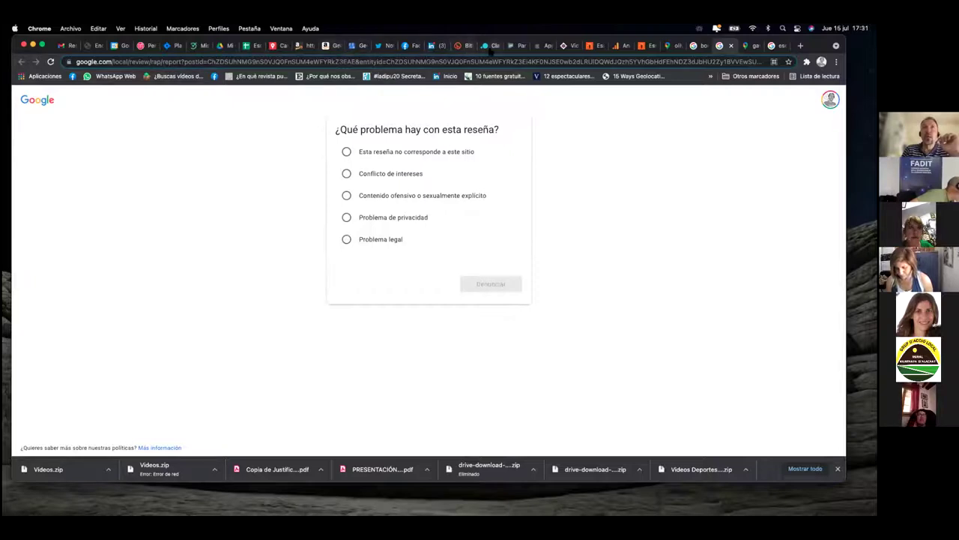
click(359, 46)
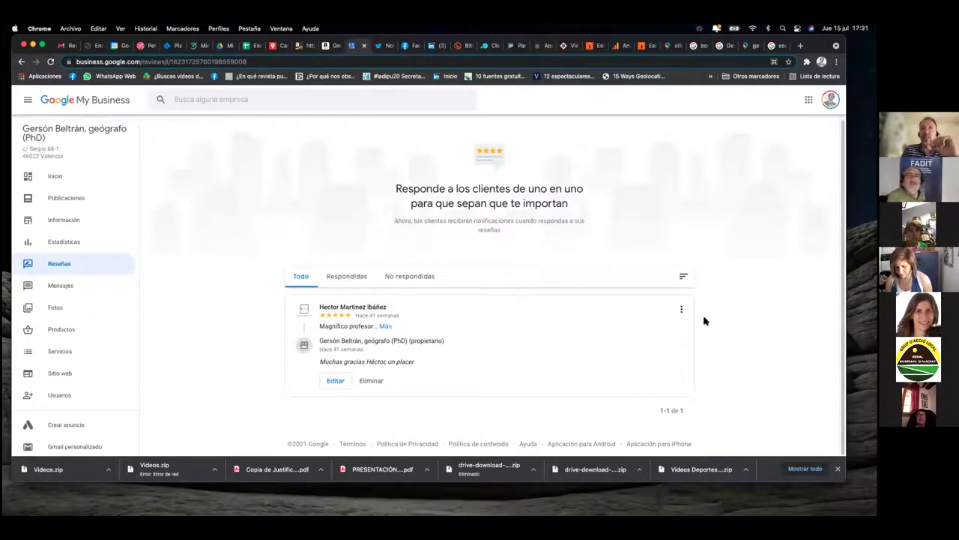
click(682, 310)
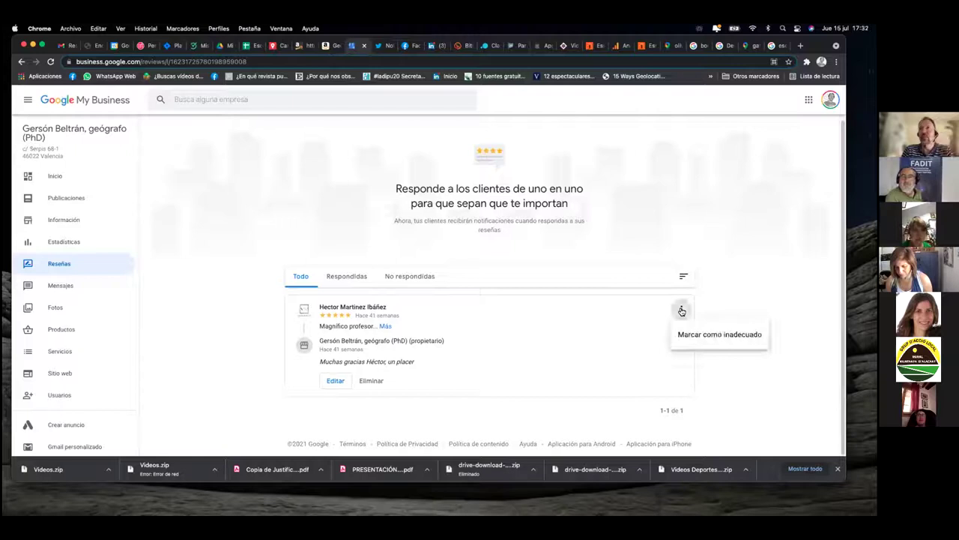
click(682, 311)
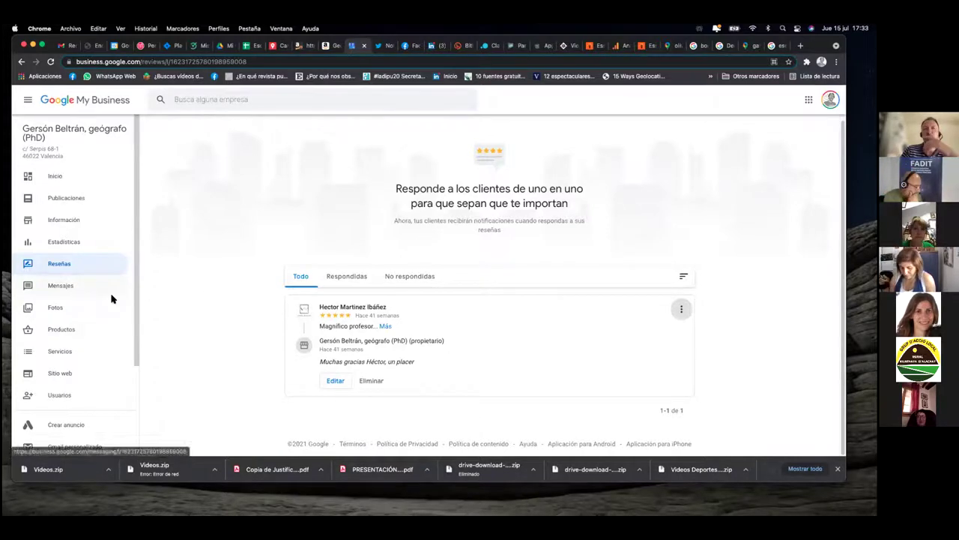
scroll(86, 293, down, 2)
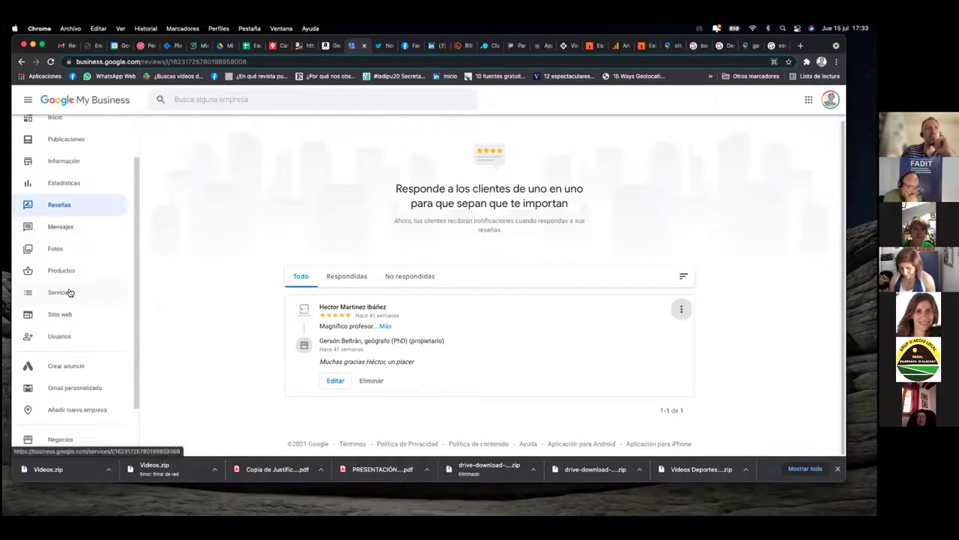
- Browse the customer, video, interior, exterior and En el trabajo photo categories
click(66, 249)
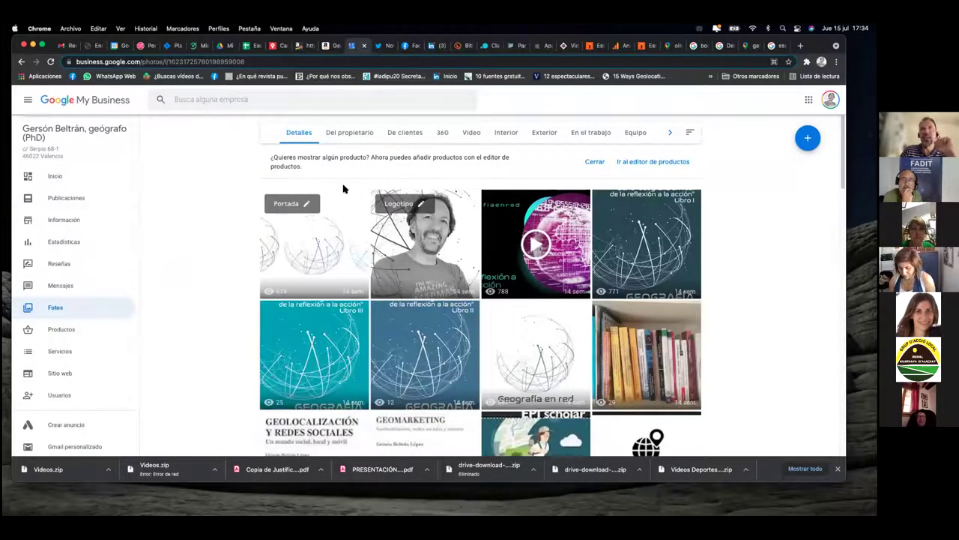
click(405, 133)
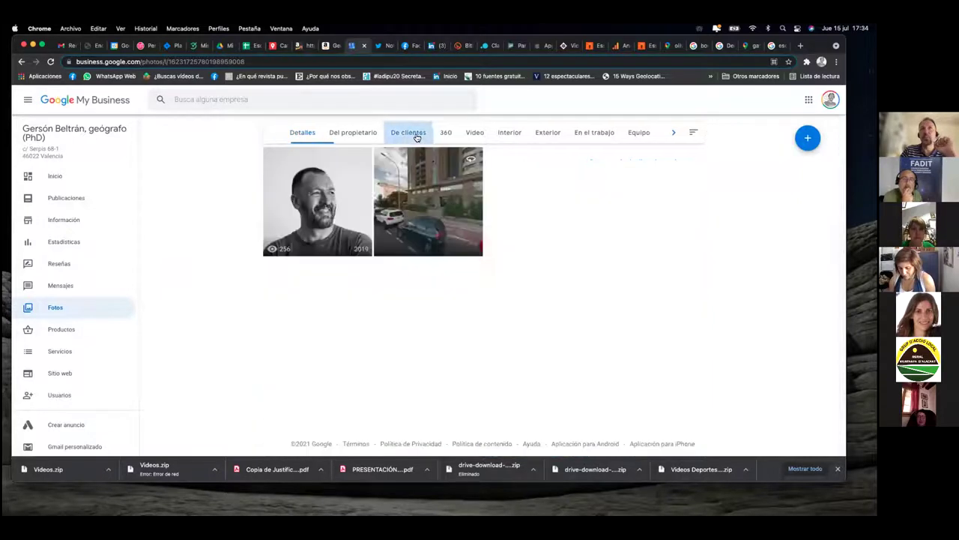
click(468, 136)
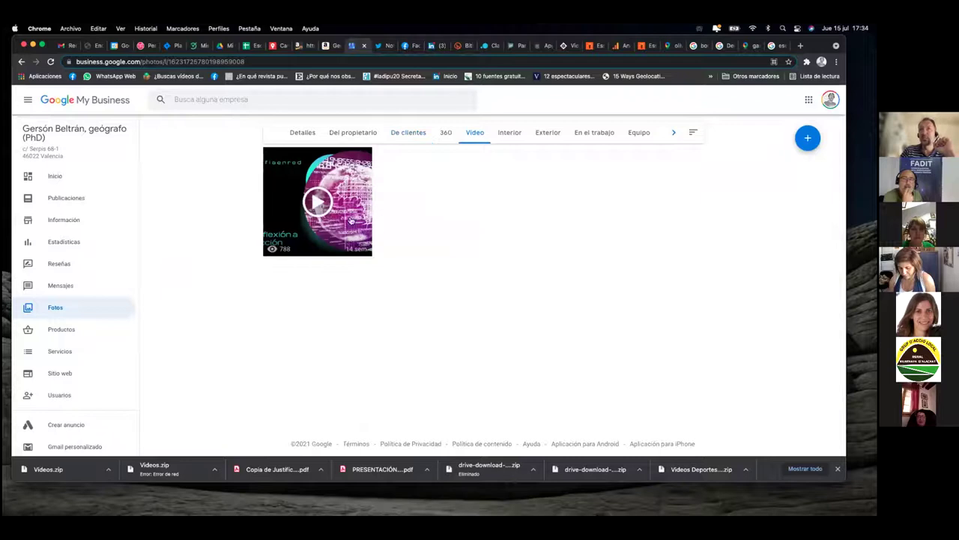
click(504, 135)
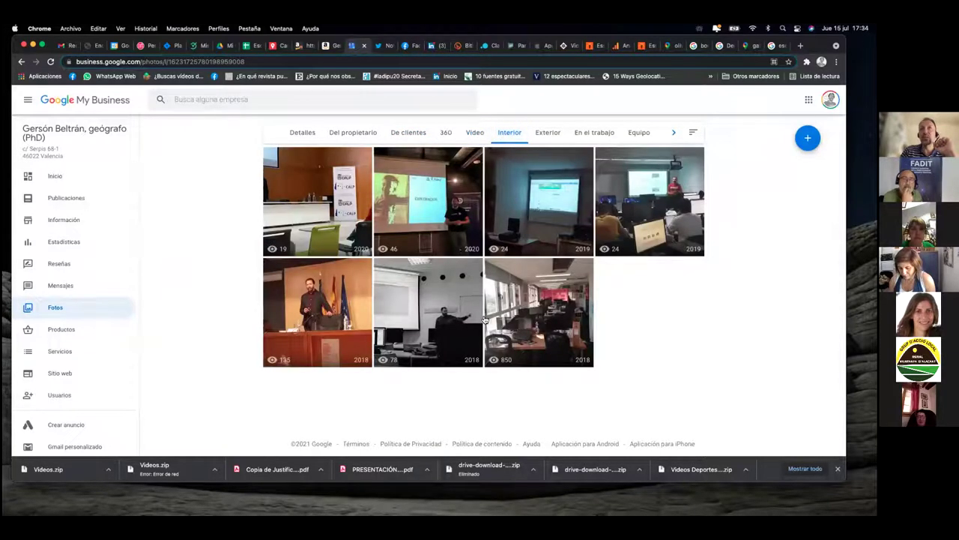
click(549, 137)
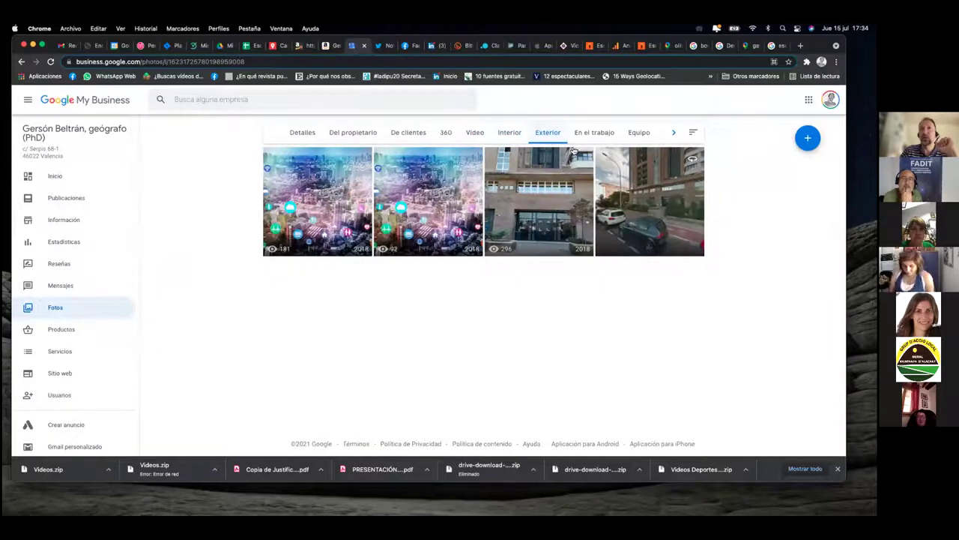
click(581, 135)
scroll(567, 214, down, 3)
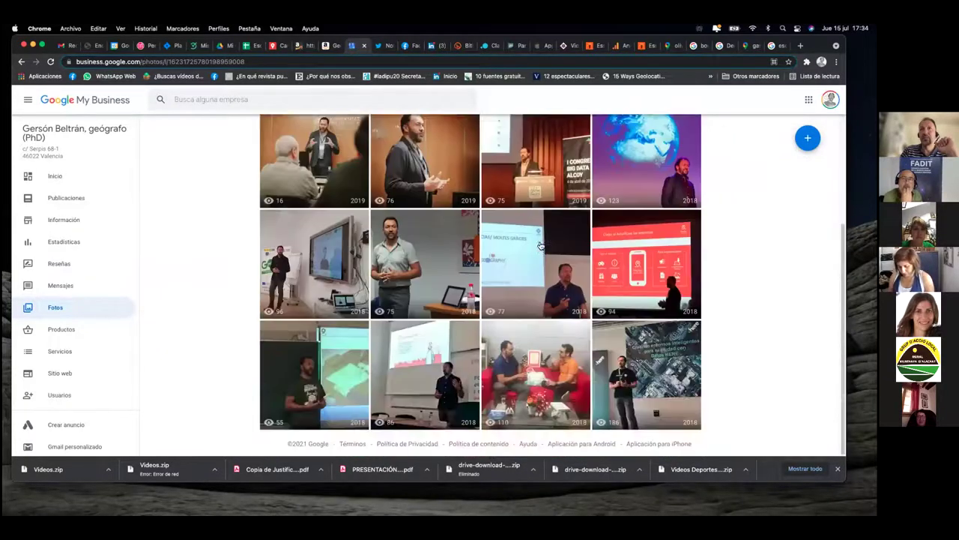
scroll(568, 214, up, 3)
- View the Equipo and Identidad photos, then scroll through all owner-uploaded photos
click(637, 133)
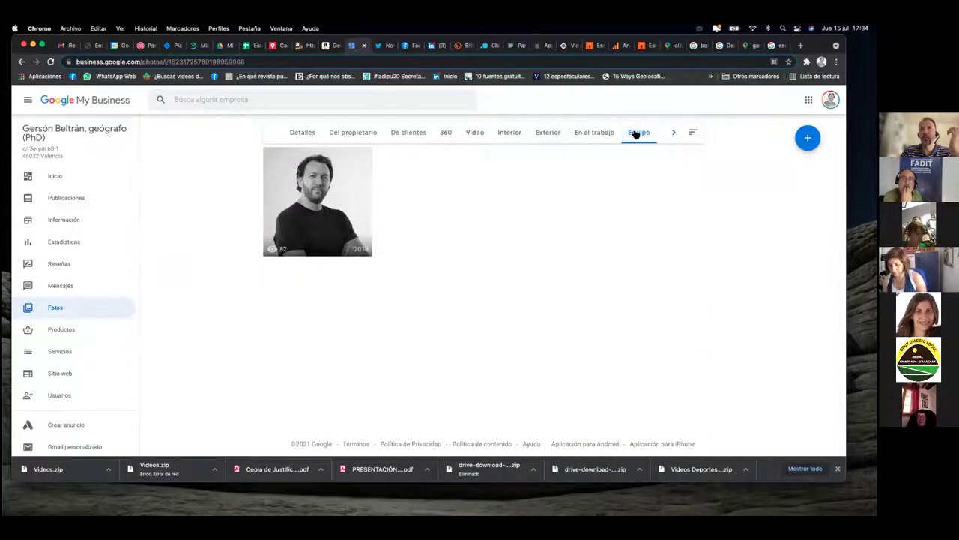
click(674, 132)
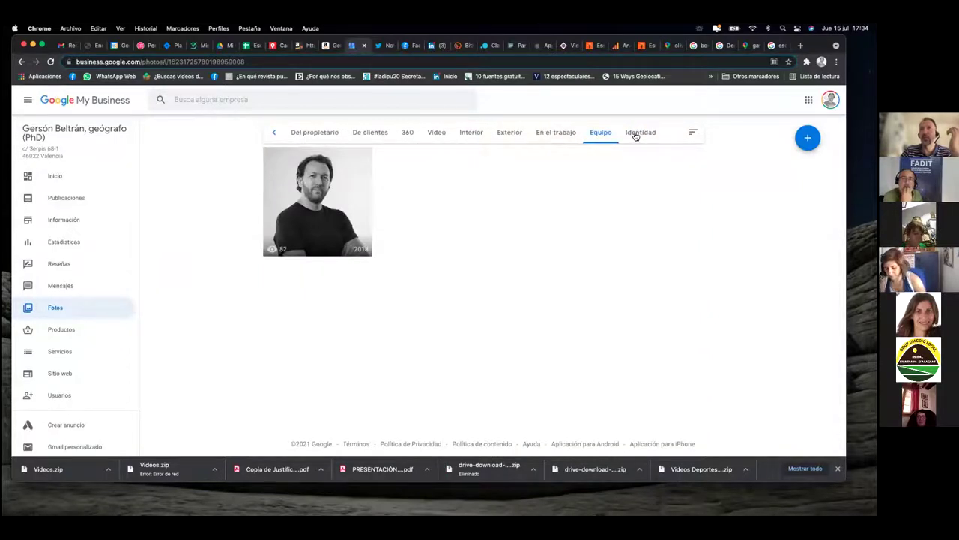
click(637, 132)
click(274, 133)
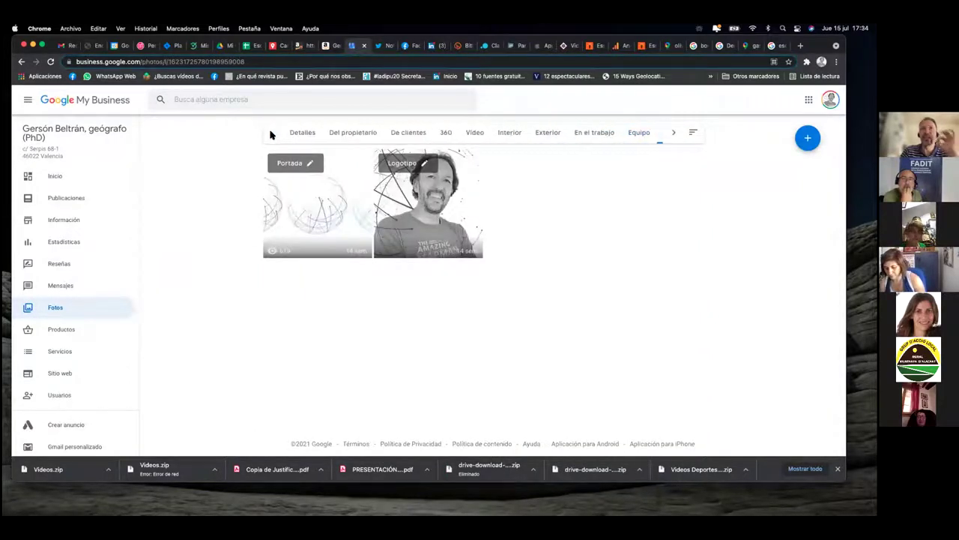
click(345, 133)
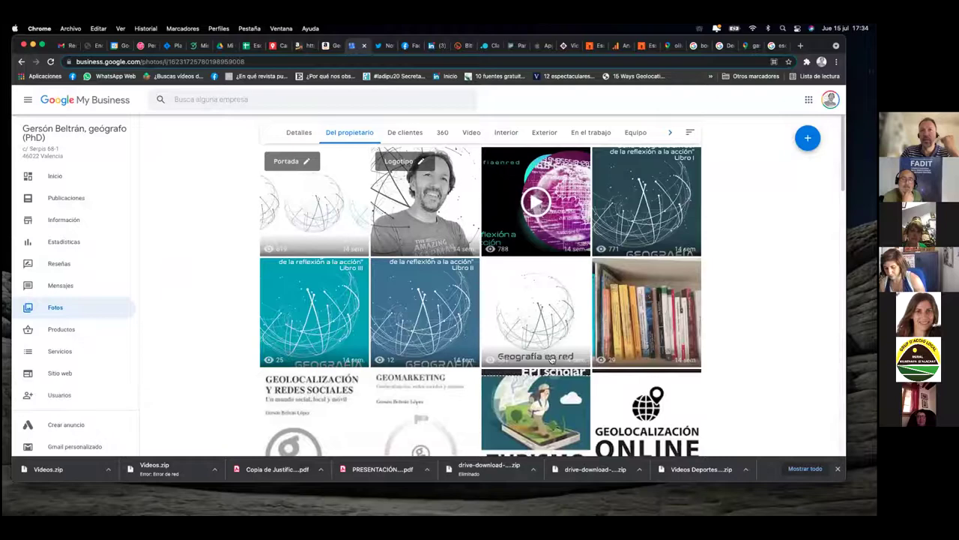
scroll(613, 351, down, 1)
scroll(613, 351, down, 5)
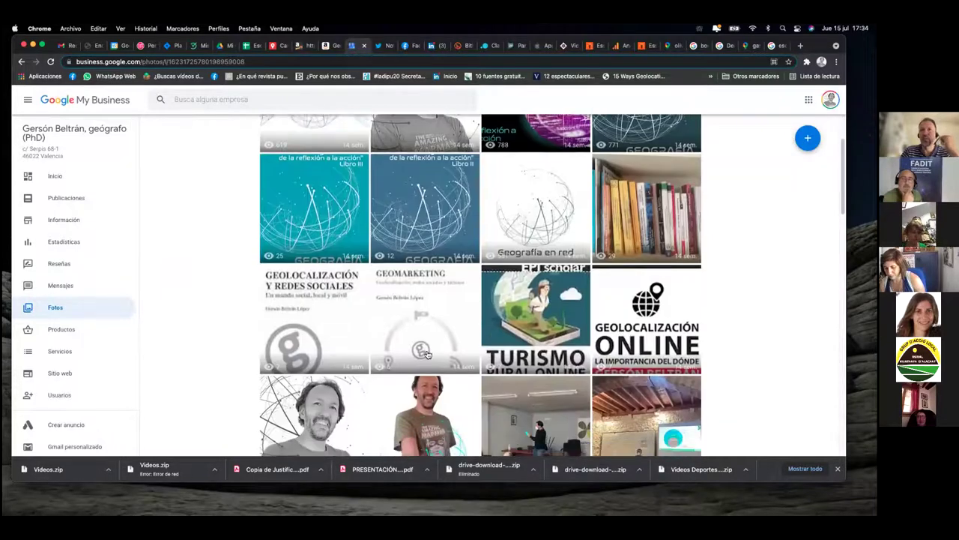
scroll(423, 353, down, 4)
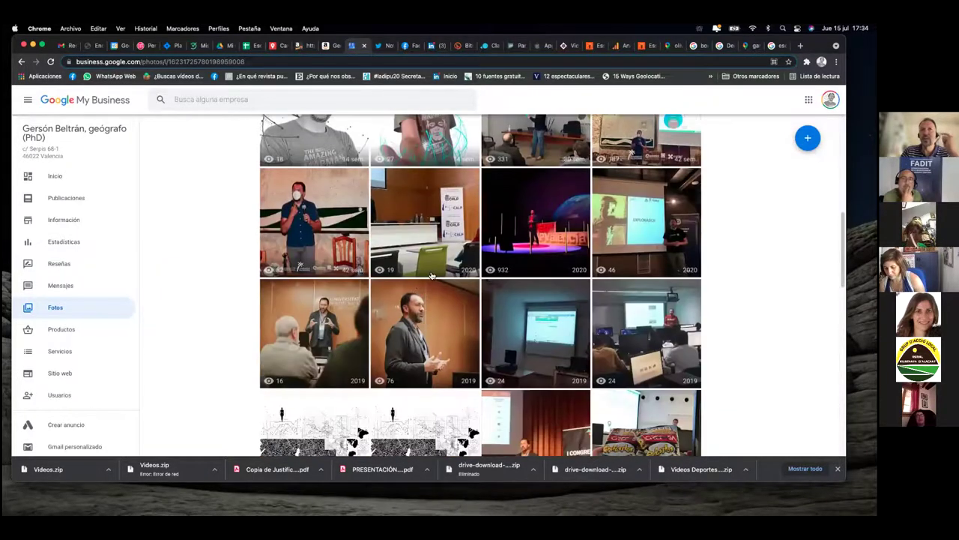
scroll(431, 276, up, 15)
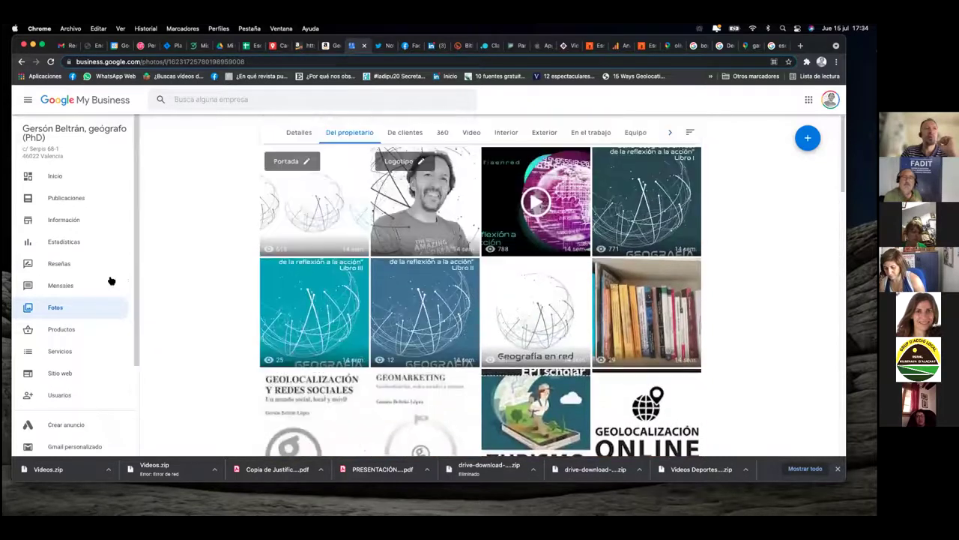
scroll(67, 283, down, 3)
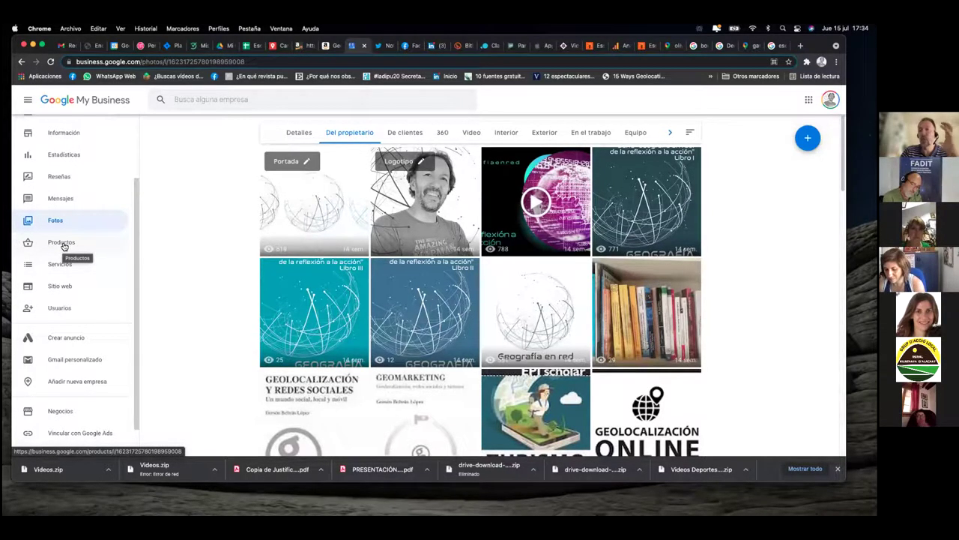
- Filter products to Libros and inspect the first book's details, closing without saving
click(63, 245)
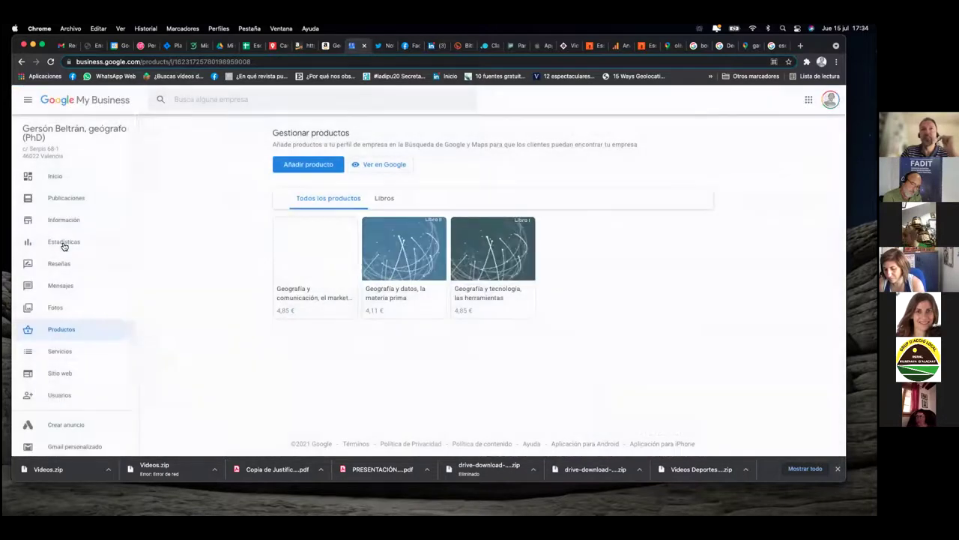
click(373, 204)
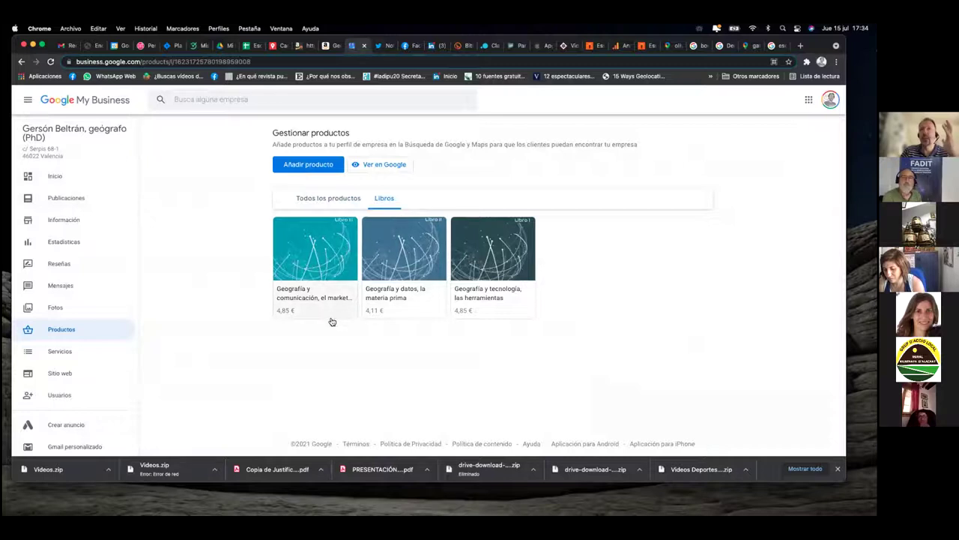
click(319, 253)
scroll(476, 297, down, 4)
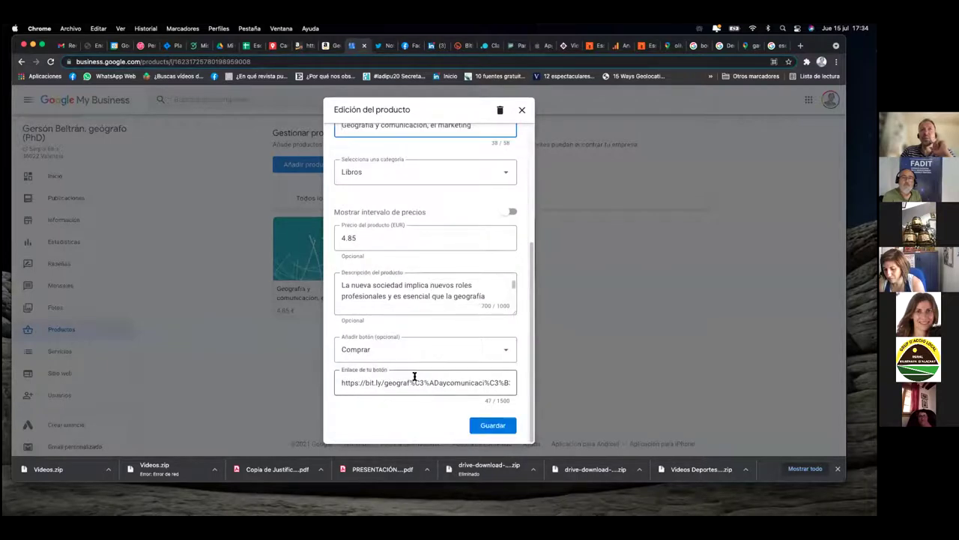
scroll(472, 300, up, 4)
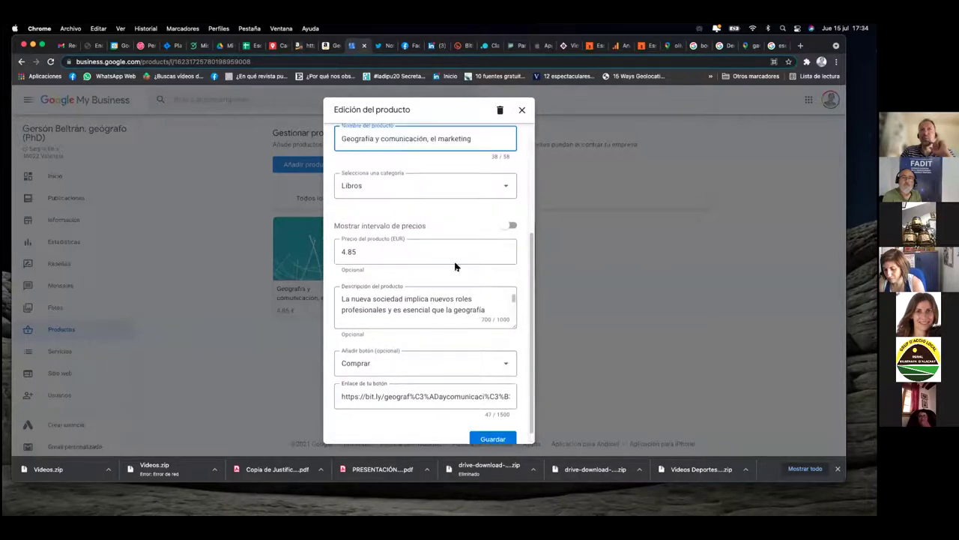
click(522, 110)
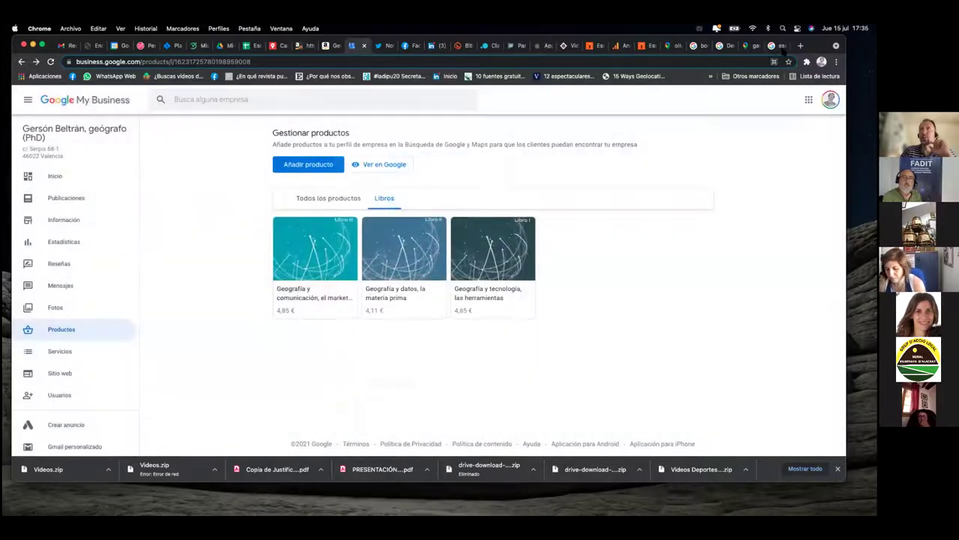
- Search Google for the business owner's name and scroll the results
click(777, 46)
double_click(136, 108)
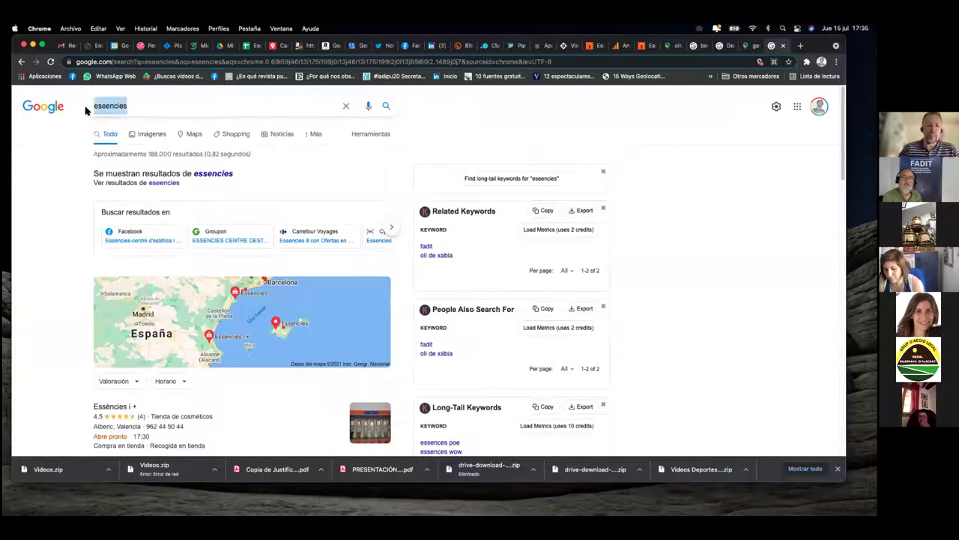
text(gerson beltran)
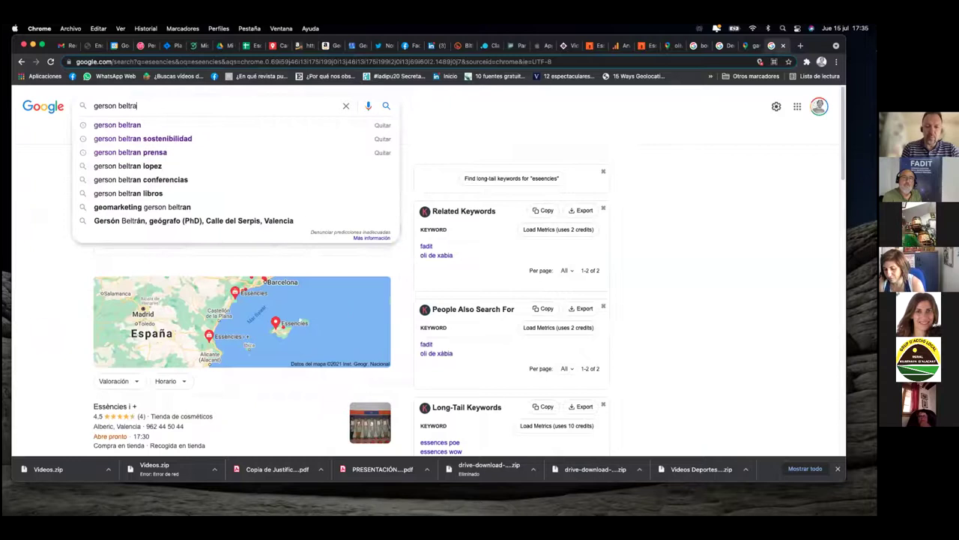
key(Return)
scroll(472, 277, down, 5)
scroll(471, 277, down, 10)
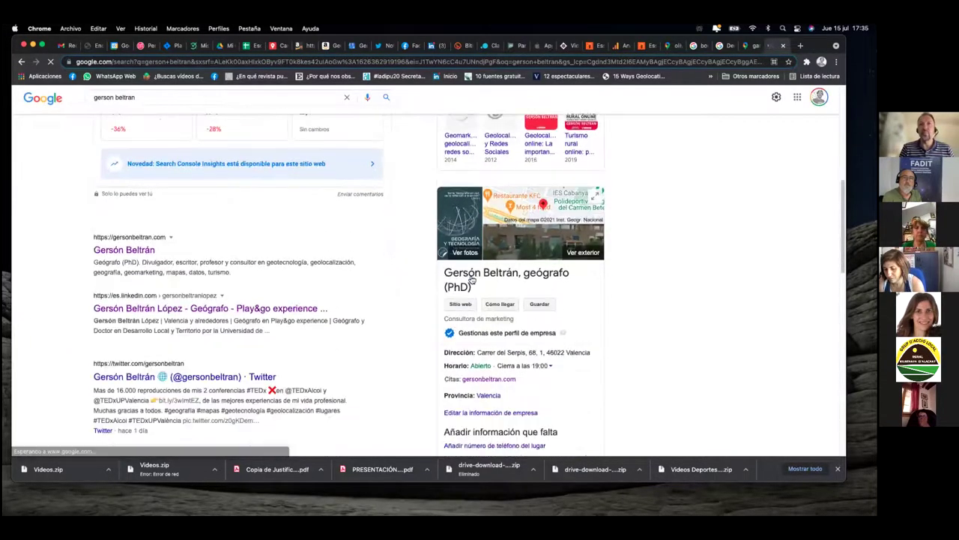
scroll(525, 273, down, 5)
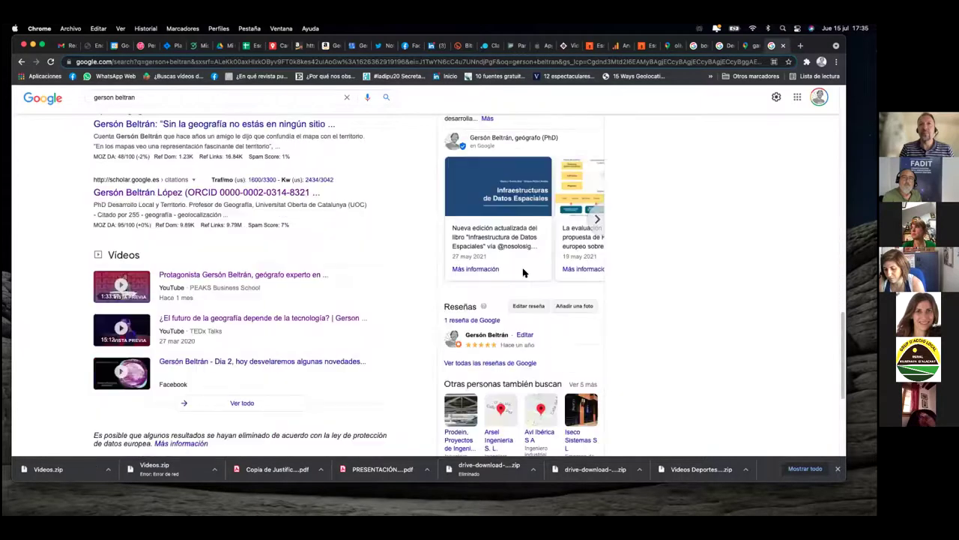
scroll(524, 274, up, 10)
scroll(525, 274, up, 1)
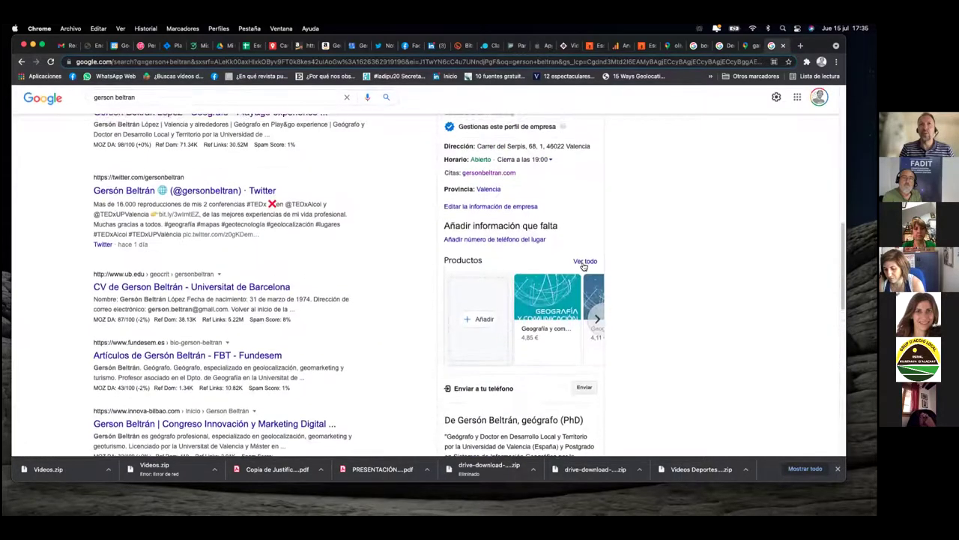
- View all listed products, open the first book and its buy link, then return to the products page
click(585, 261)
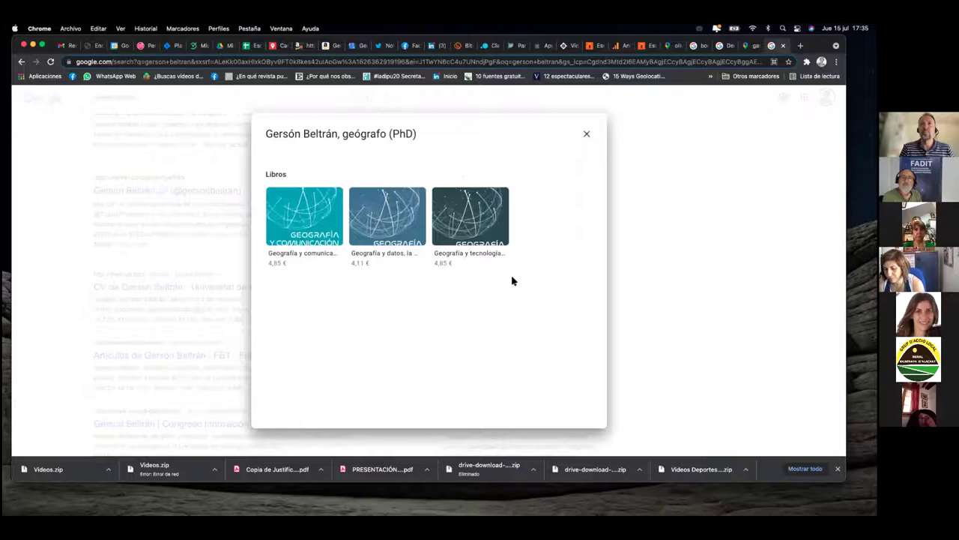
click(300, 221)
scroll(495, 317, down, 4)
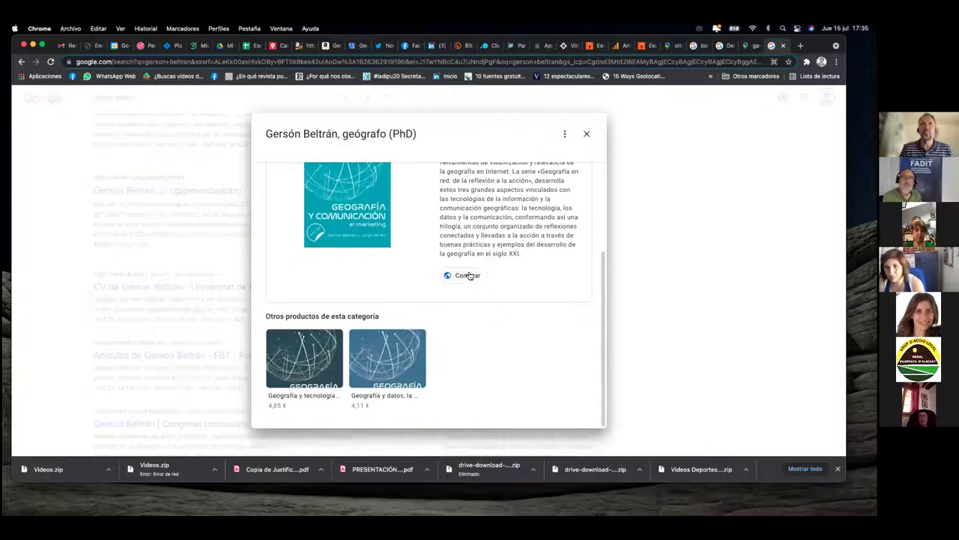
click(467, 275)
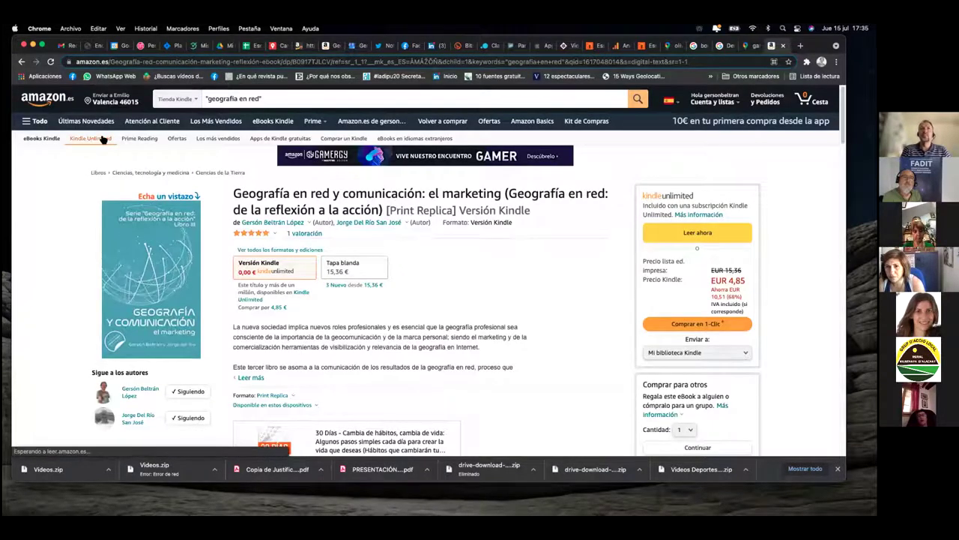
key(super+bracketleft)
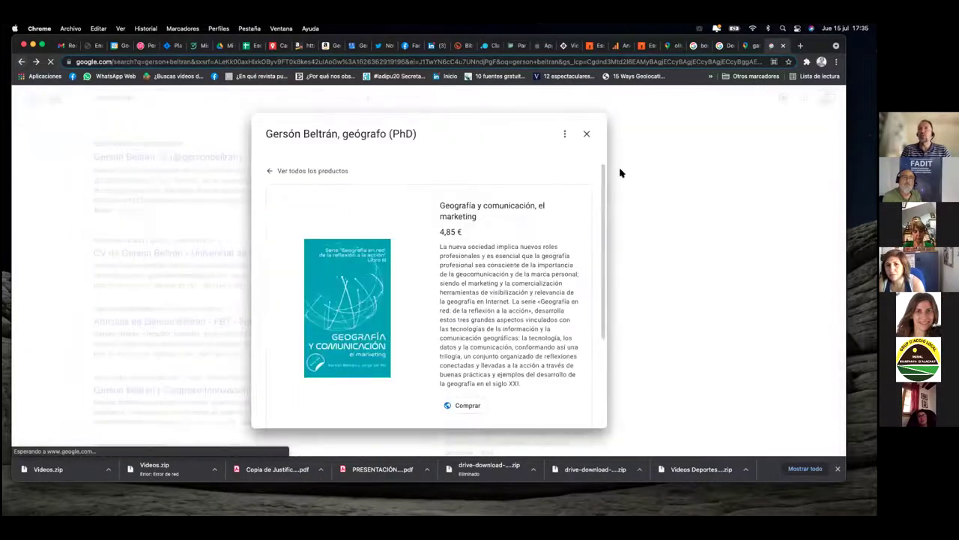
click(586, 135)
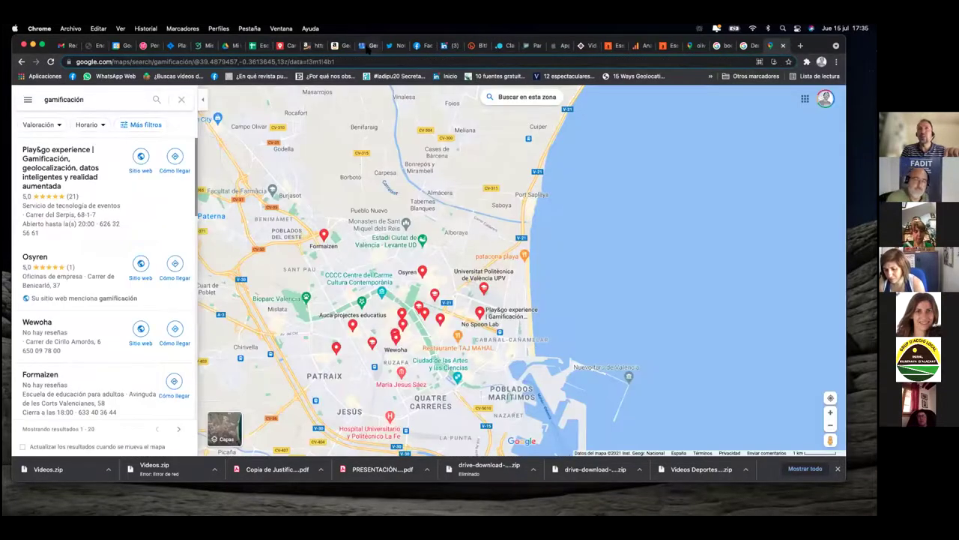
click(365, 46)
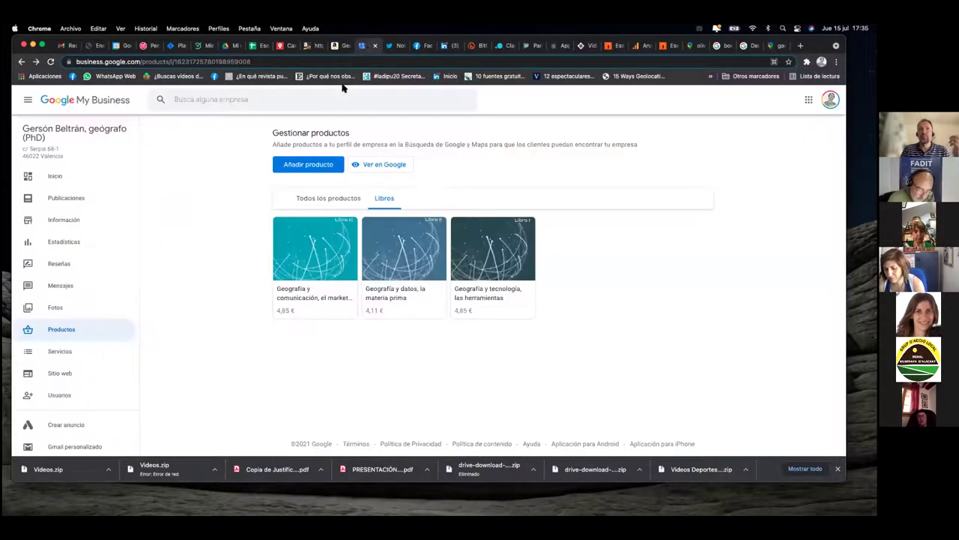
- Open Servicios and look over the priced Libros entries and two free MOOC courses
click(47, 354)
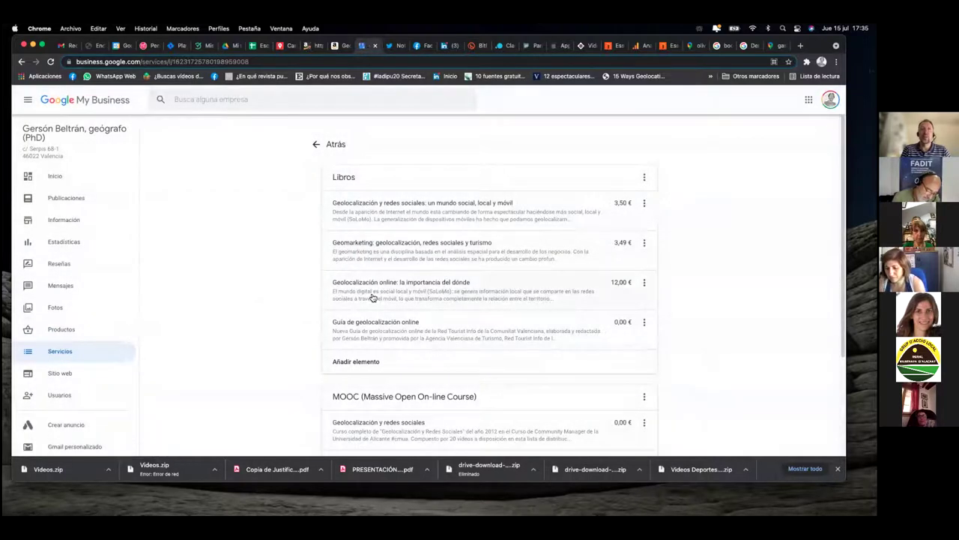
scroll(446, 312, down, 5)
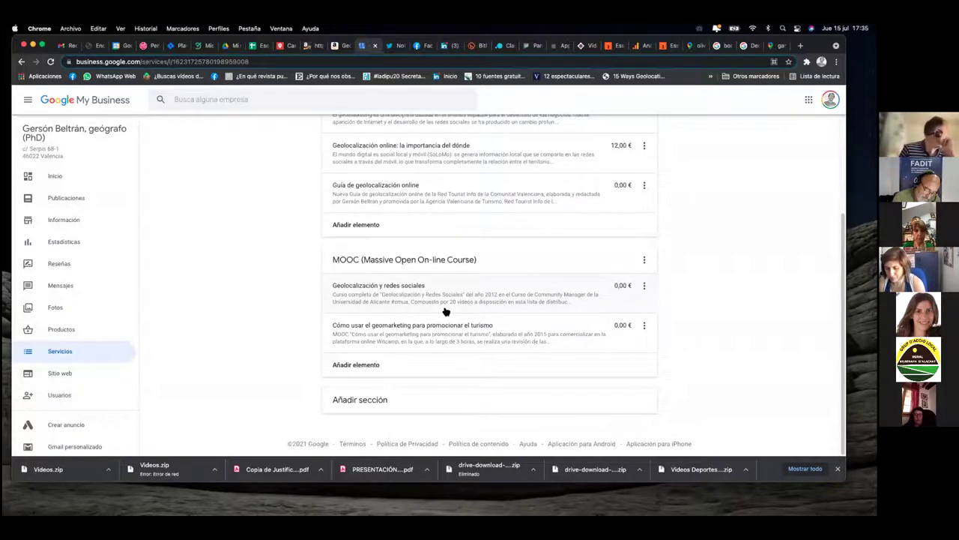
scroll(445, 312, up, 5)
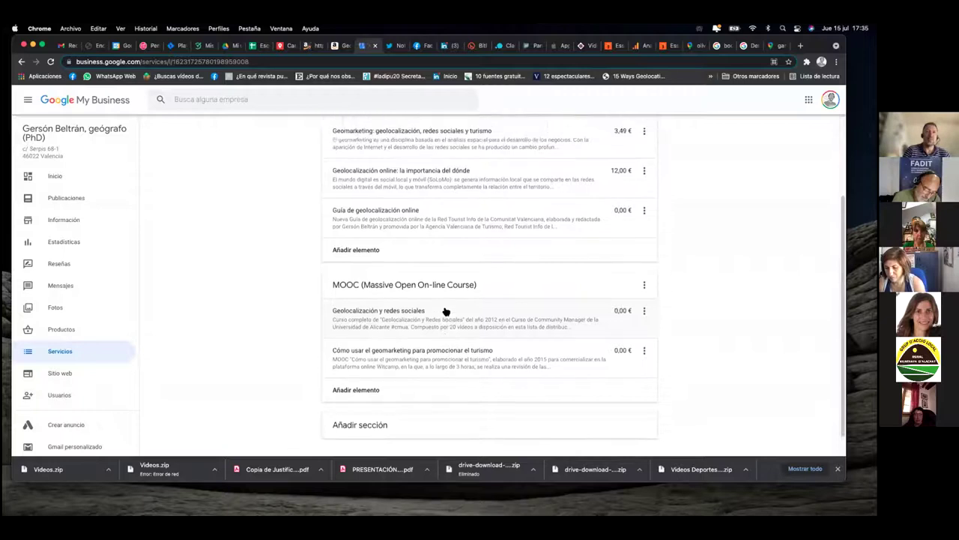